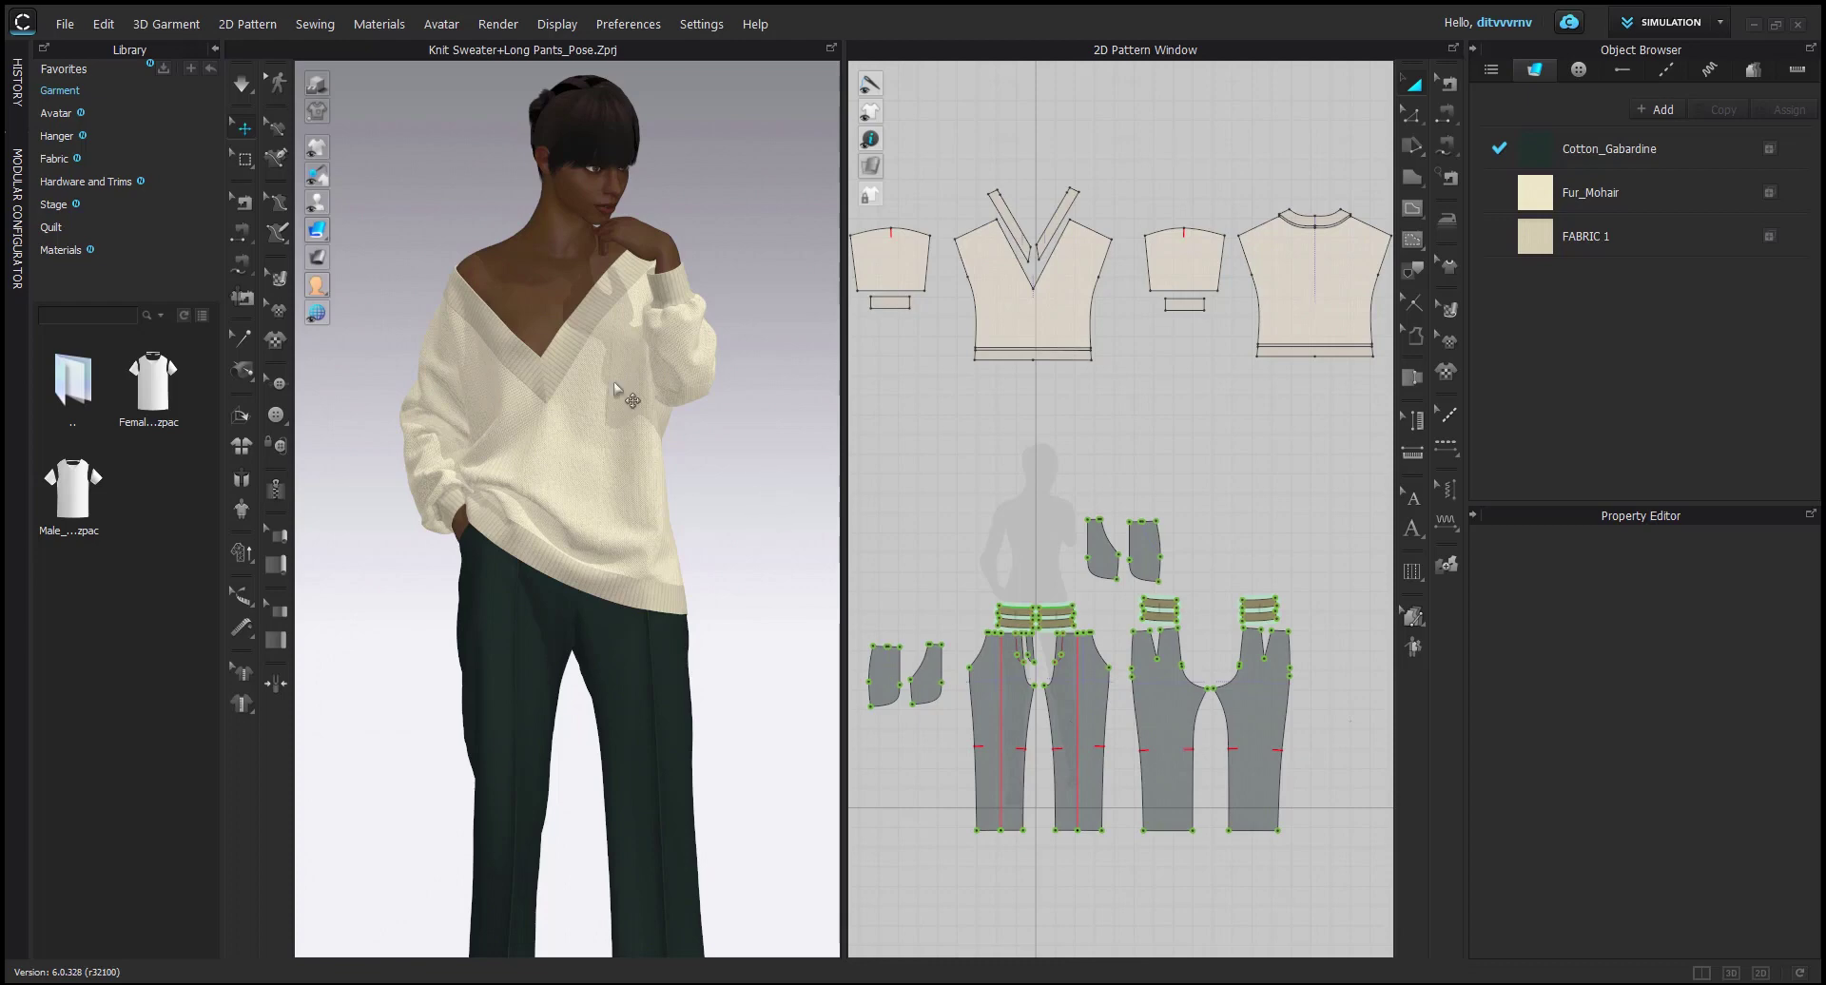
Show the Fabric folder's preset fabrics in the Library panel.
click(106, 160)
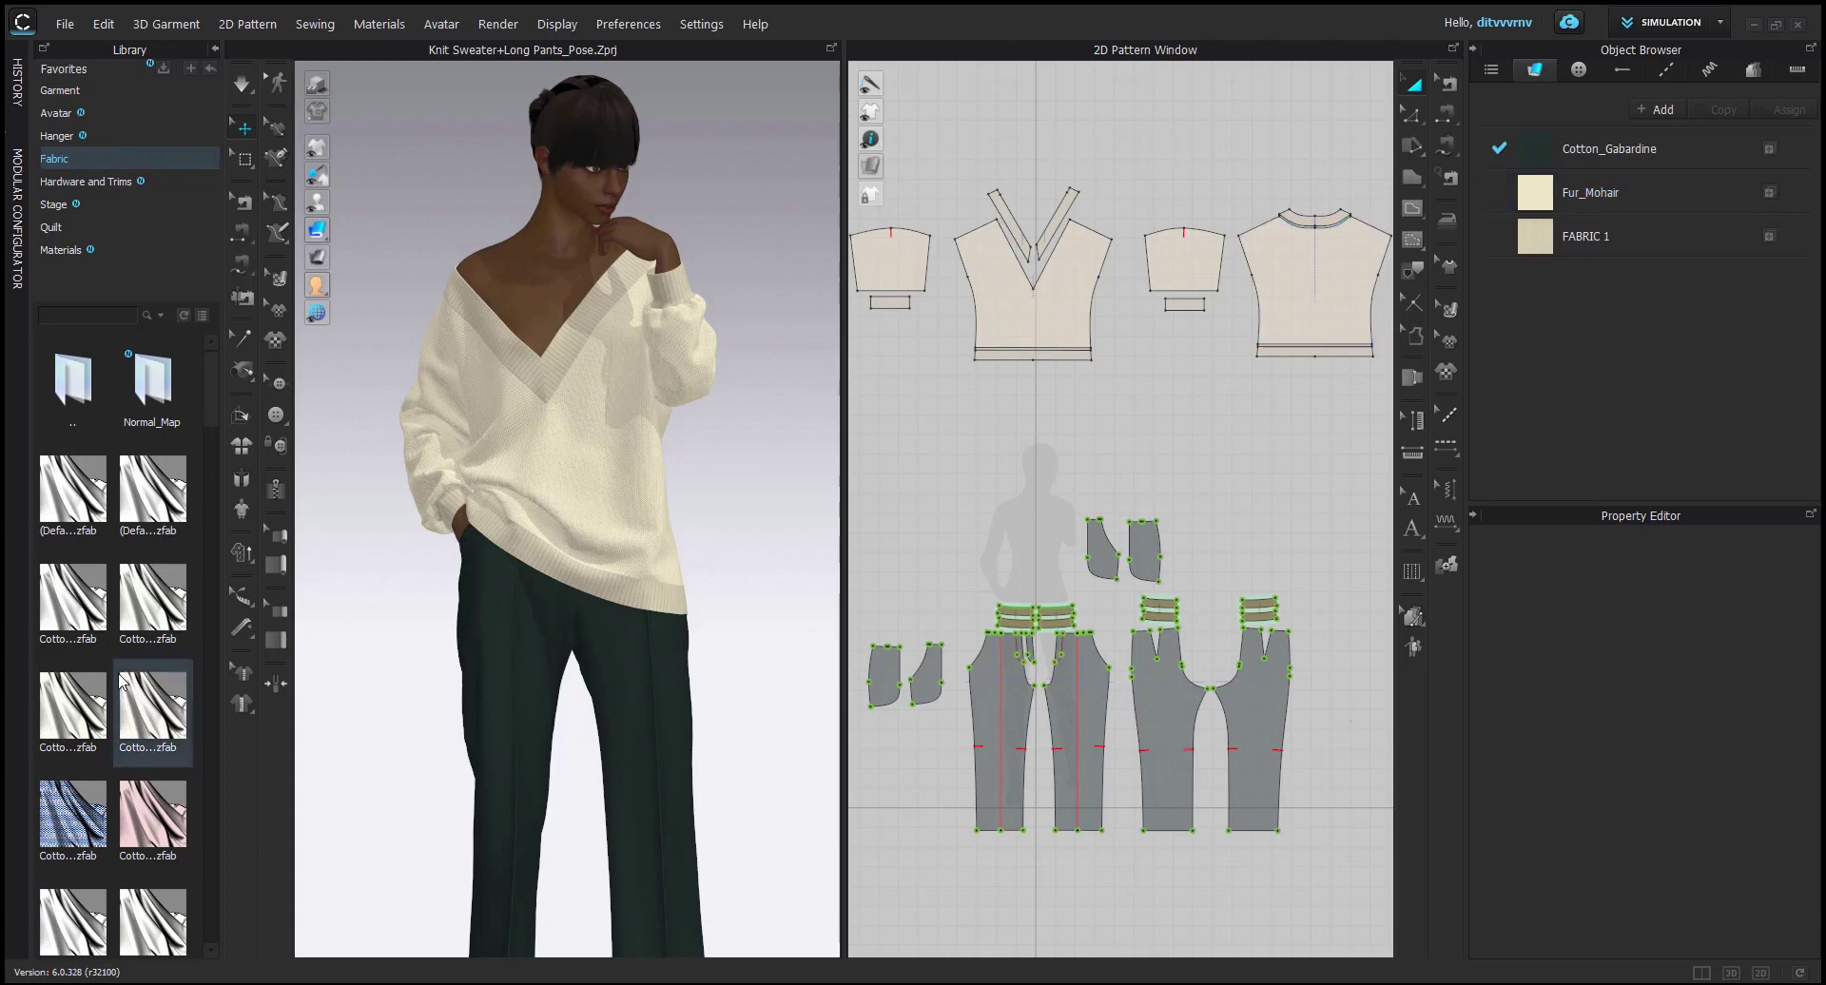
Switch the Library to list view and drag Fur_Mohair.zfab into the project's fabrics.
click(203, 317)
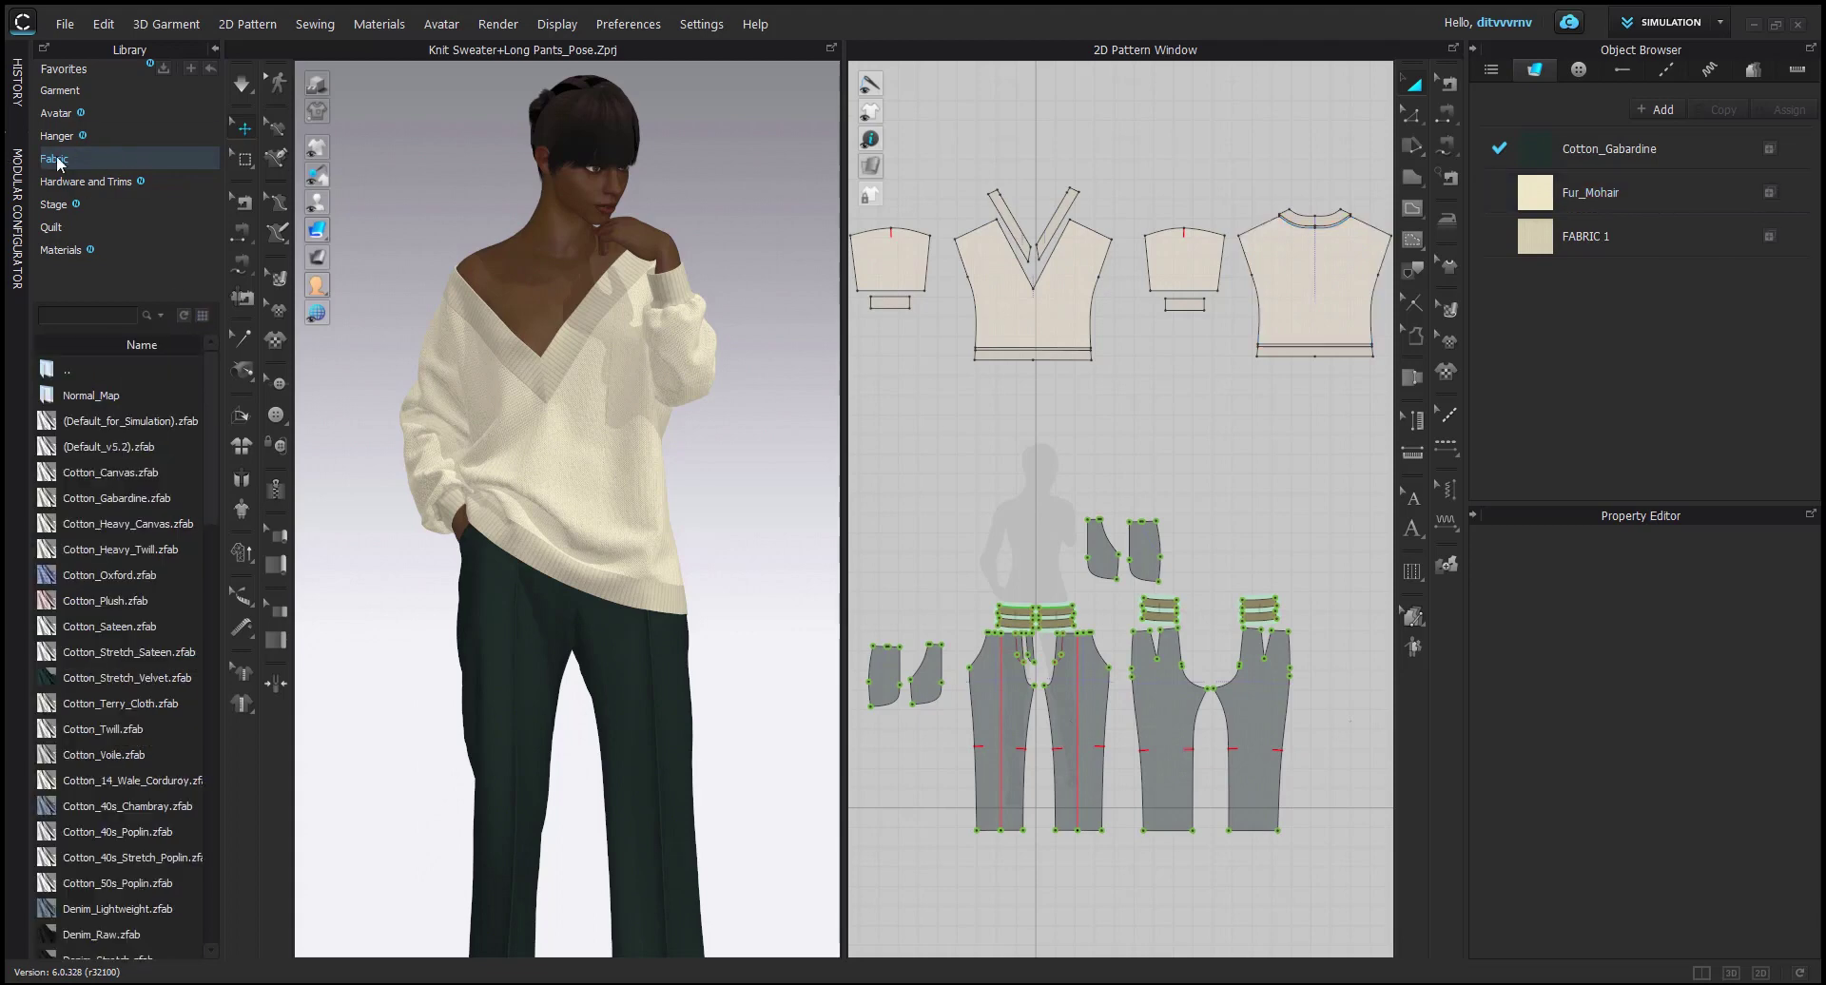
scroll(129, 721, down, 4)
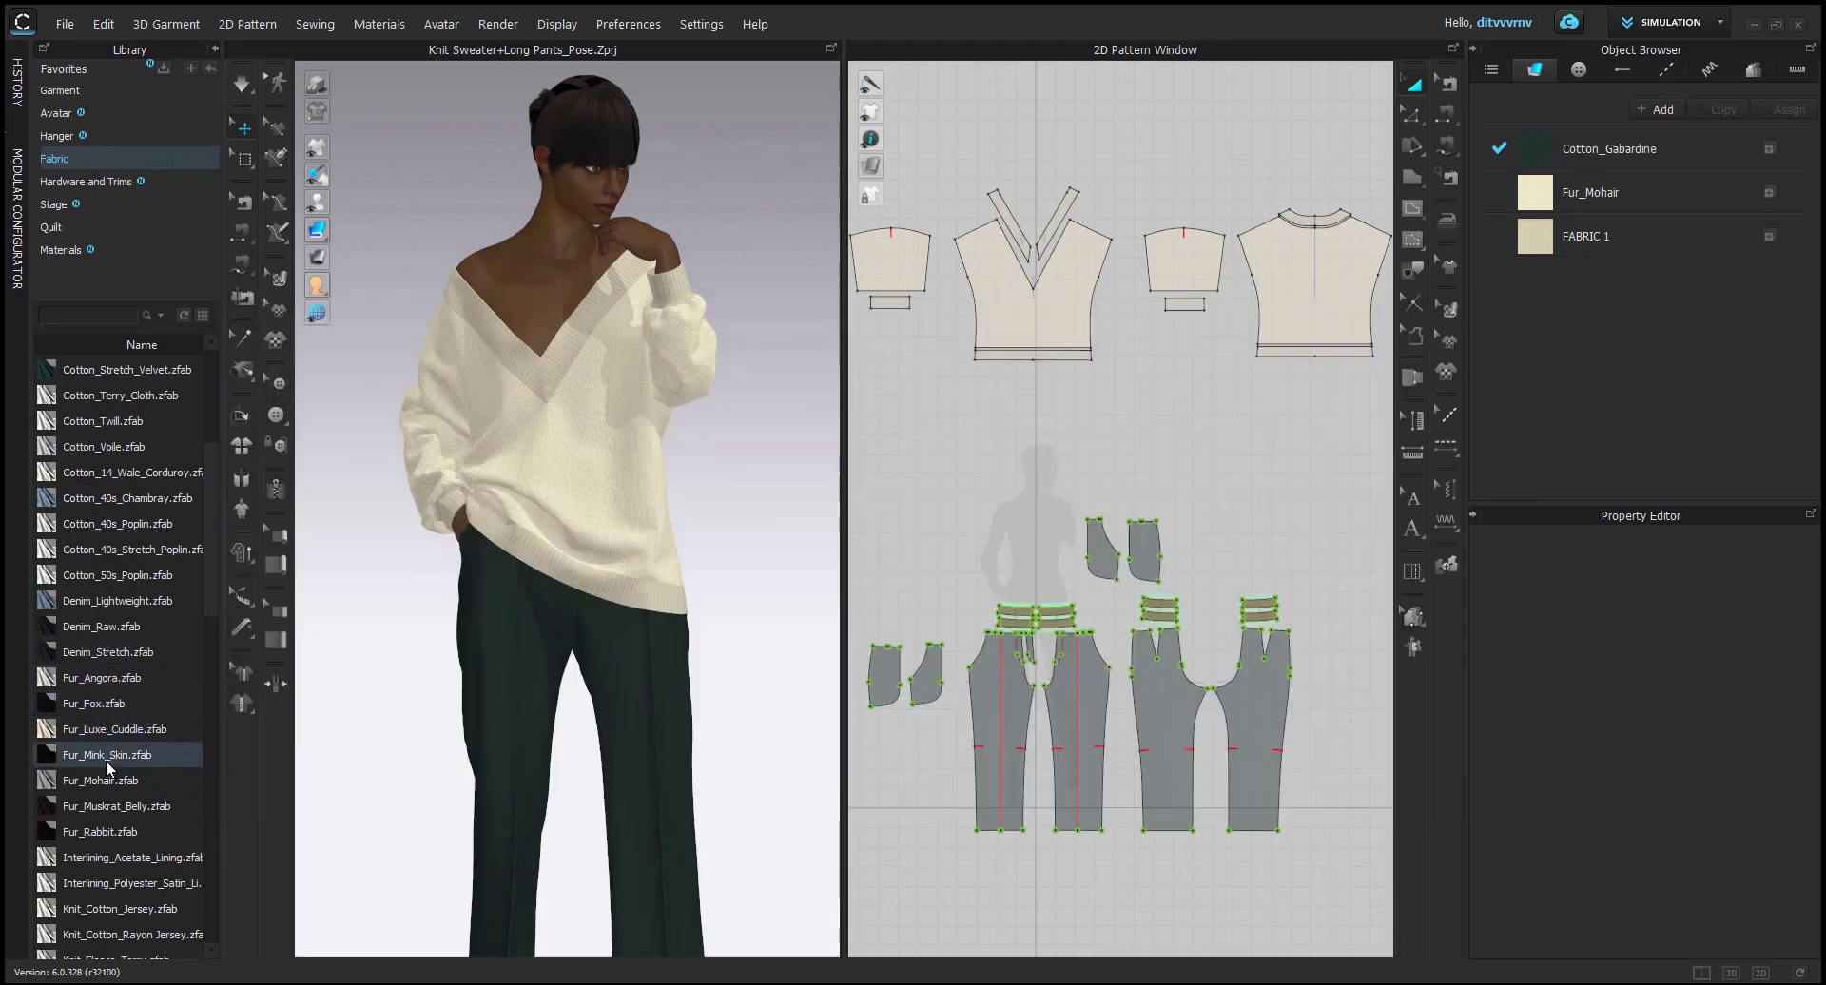
mouse_move(106, 762)
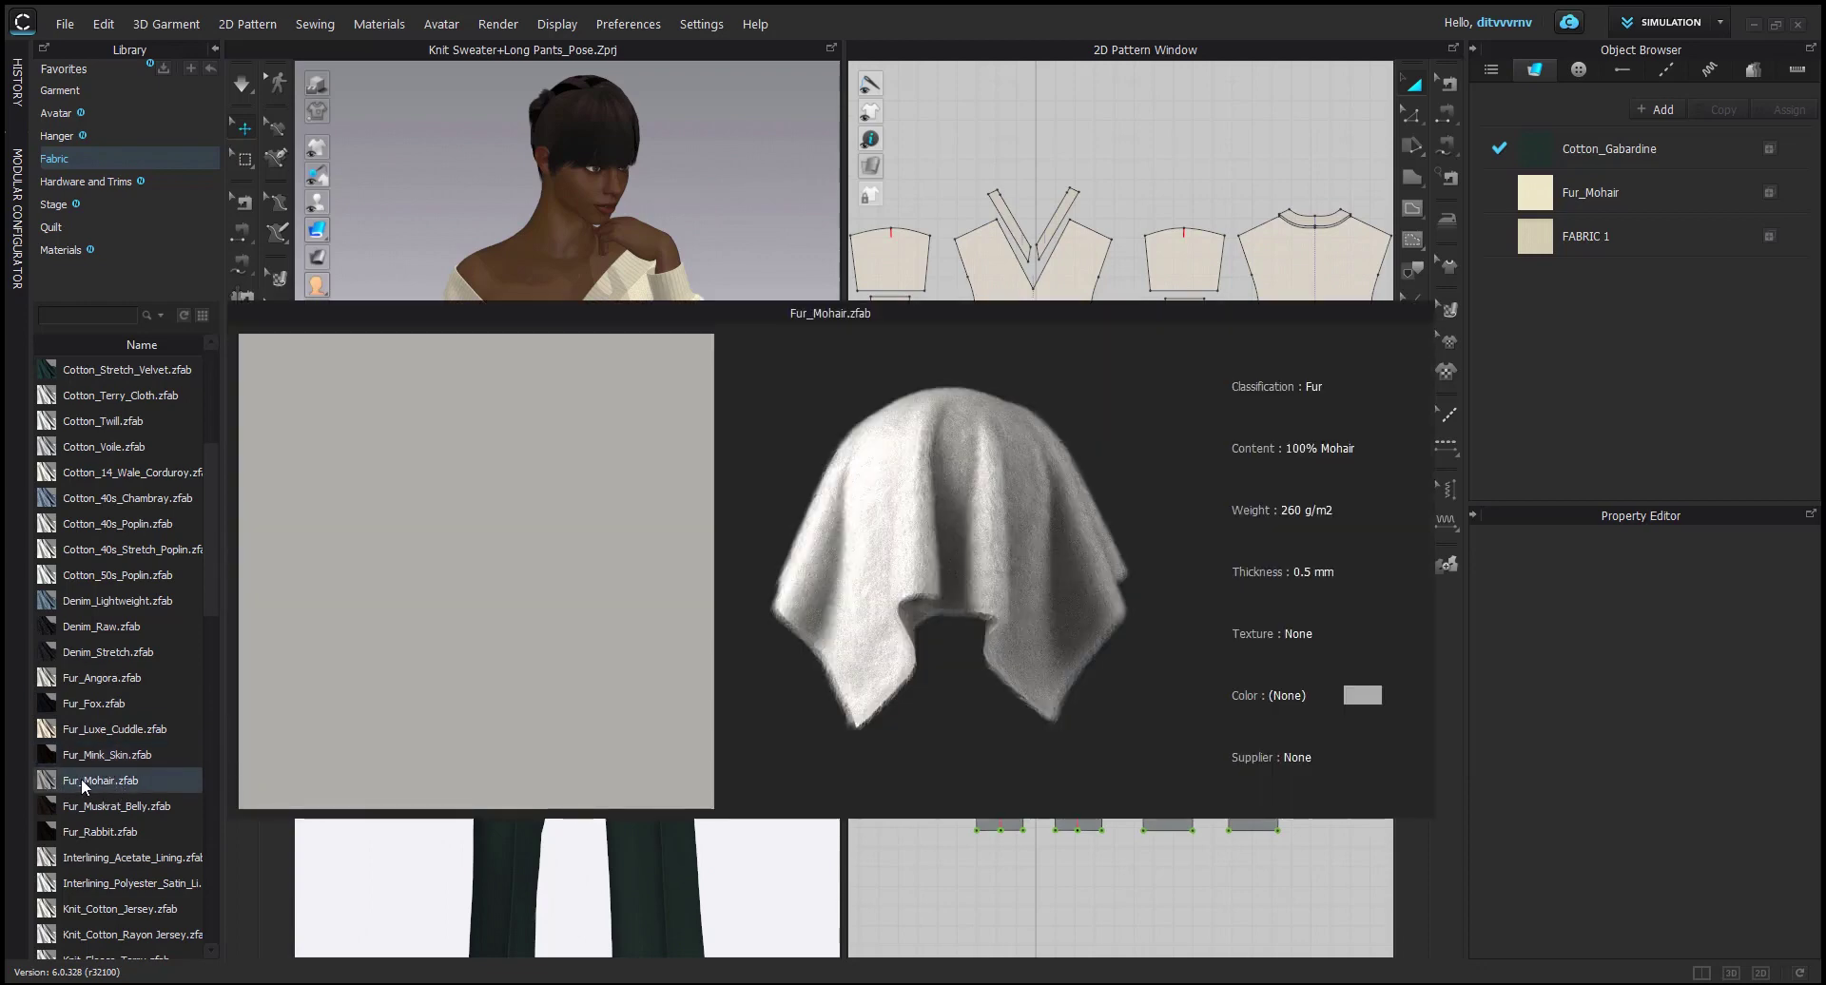
drag(83, 783, 1579, 334)
Orbit in to the sweater's V-neck, then view the mohair reference photo s-l1600.jpg.
scroll(551, 469, up, 5)
right_drag(551, 468, 697, 619)
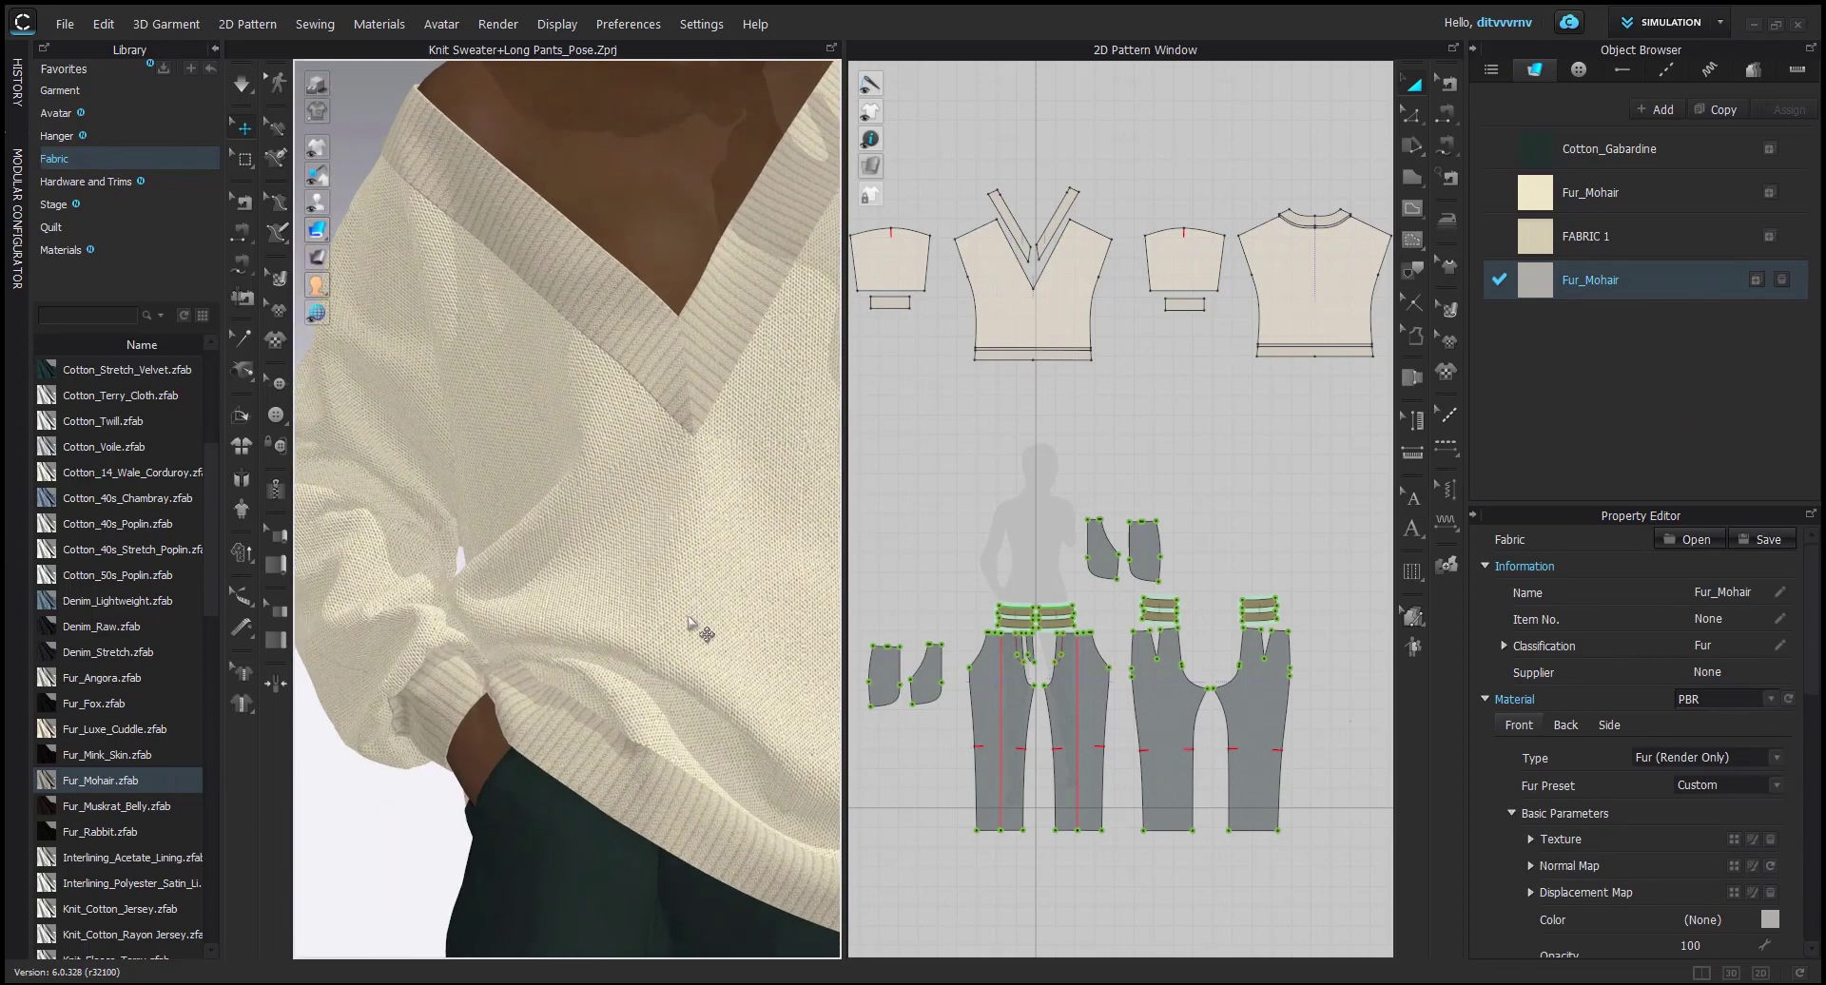
key(alt+Tab)
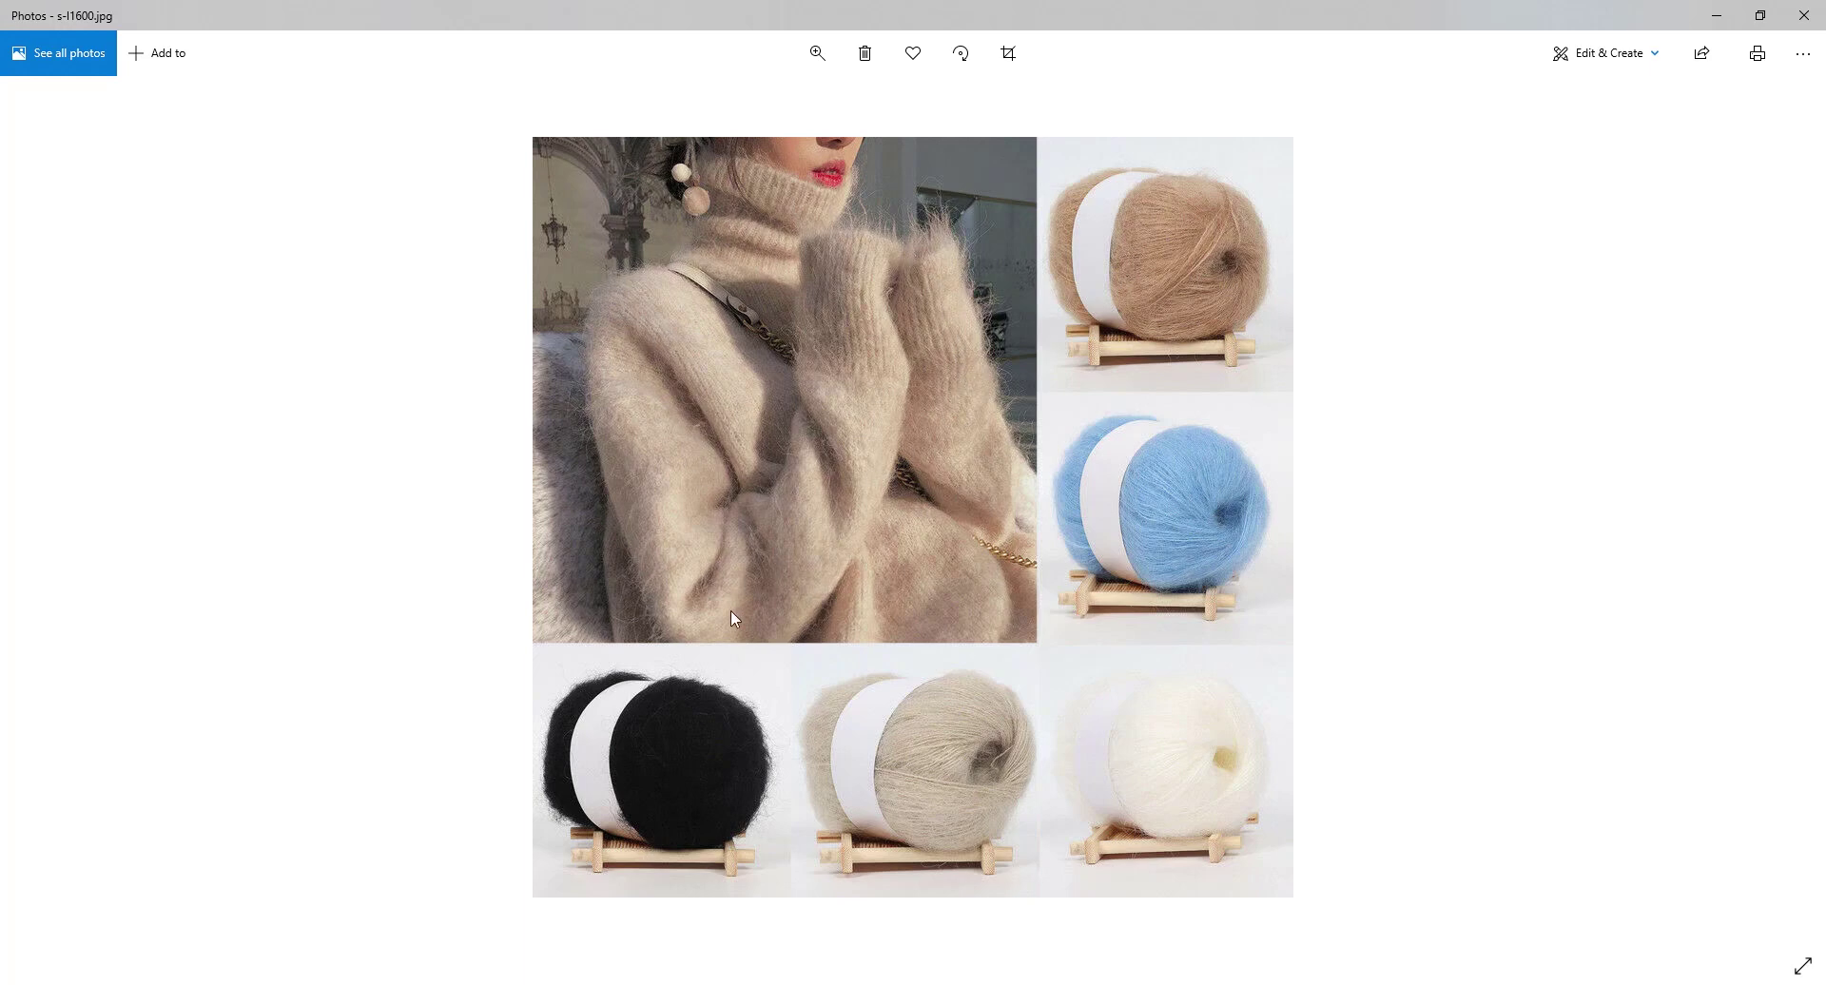
Return to the sweater project and keep the new Fur_Mohair fabric's name unchanged.
click(772, 918)
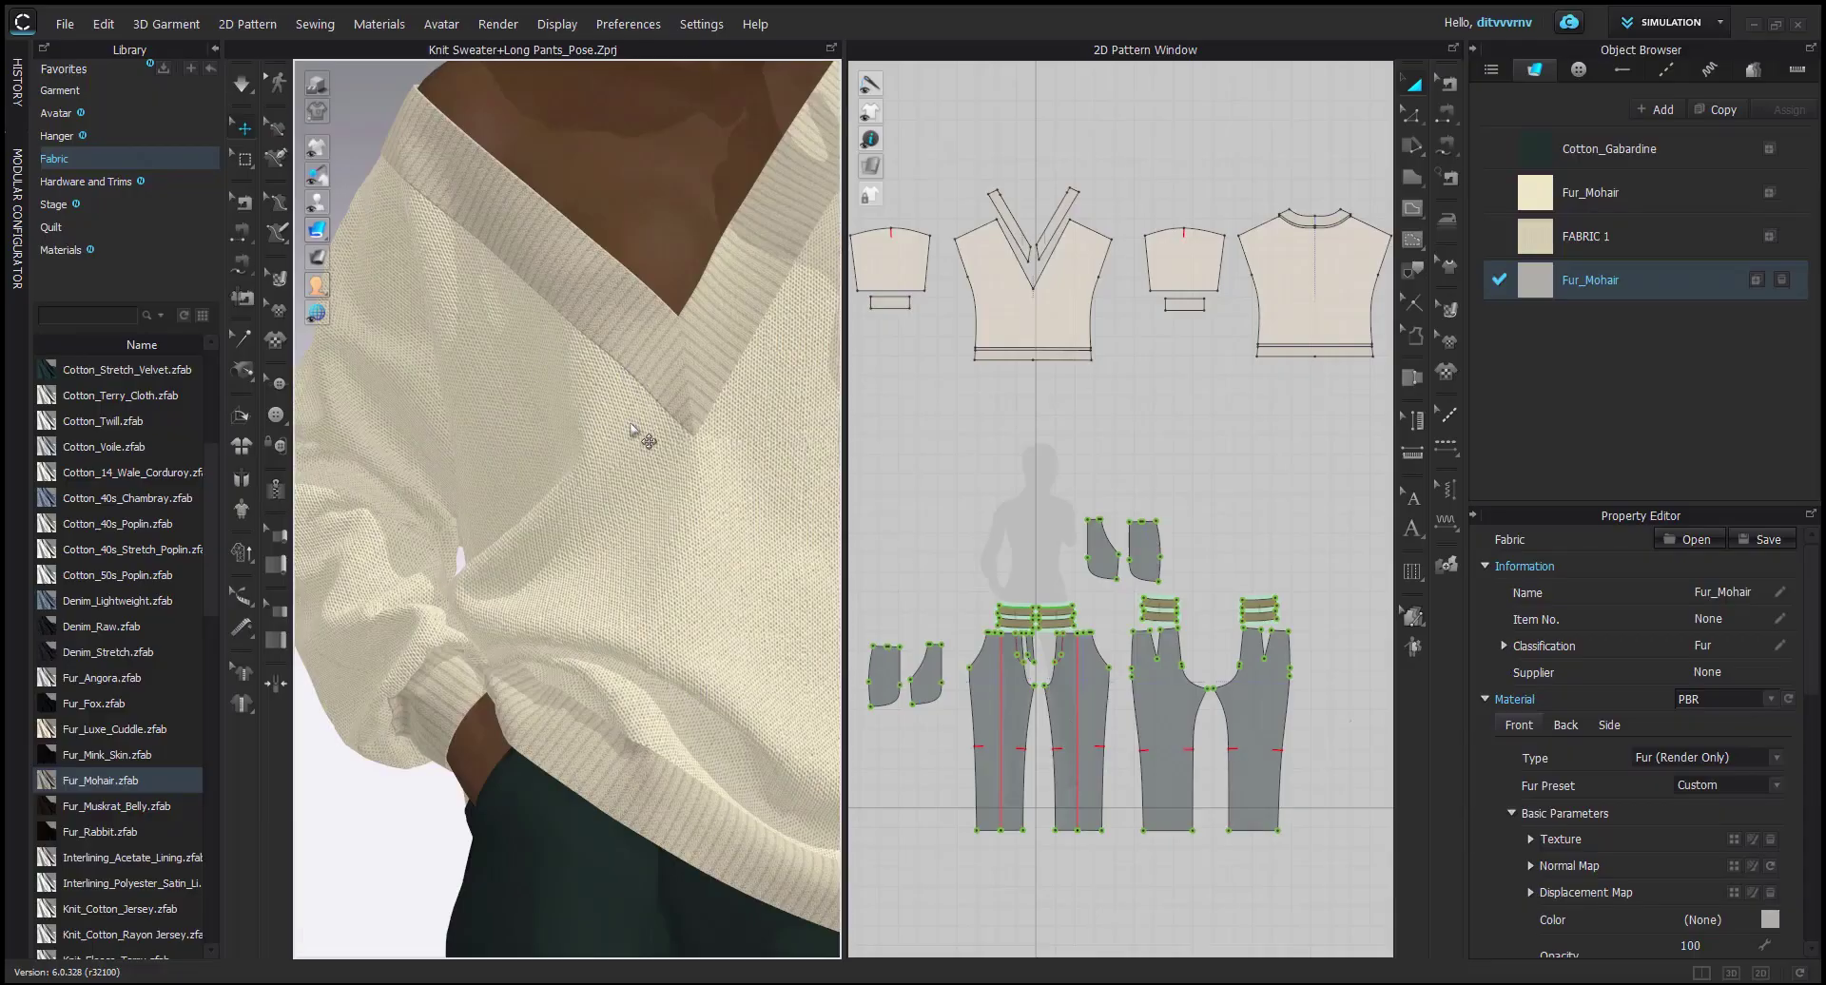
scroll(627, 423, down, 3)
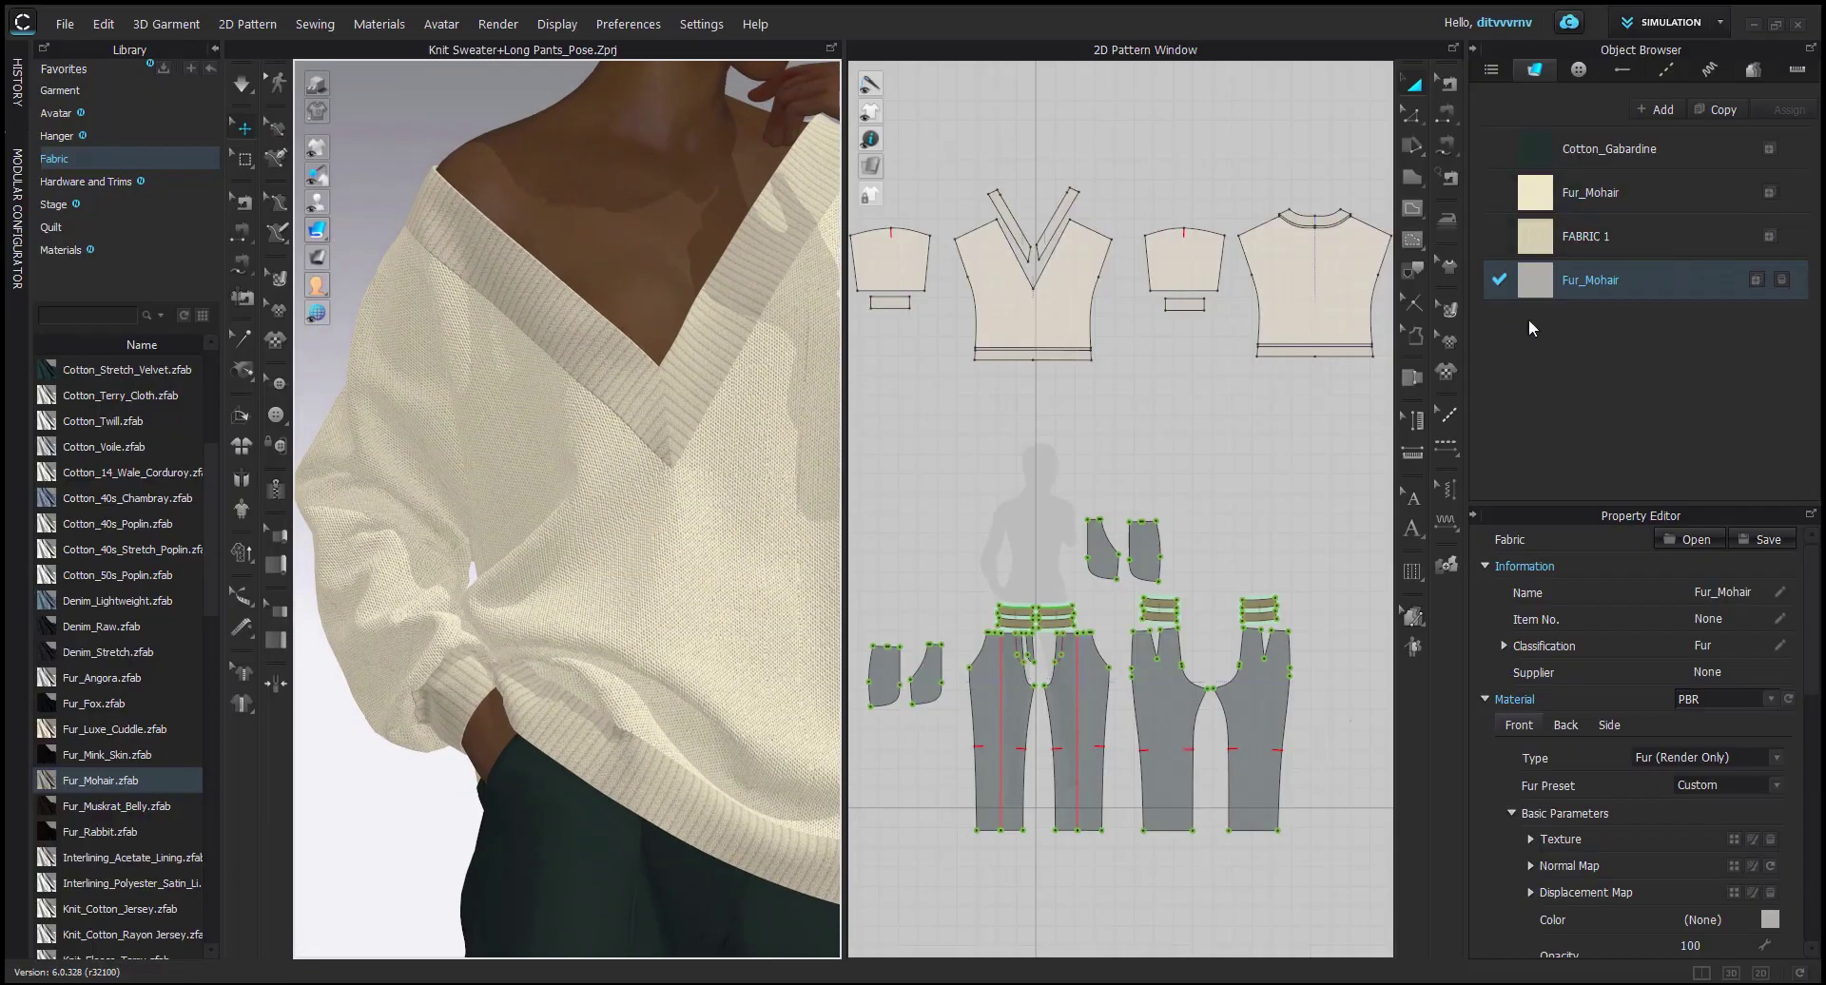
double_click(1625, 276)
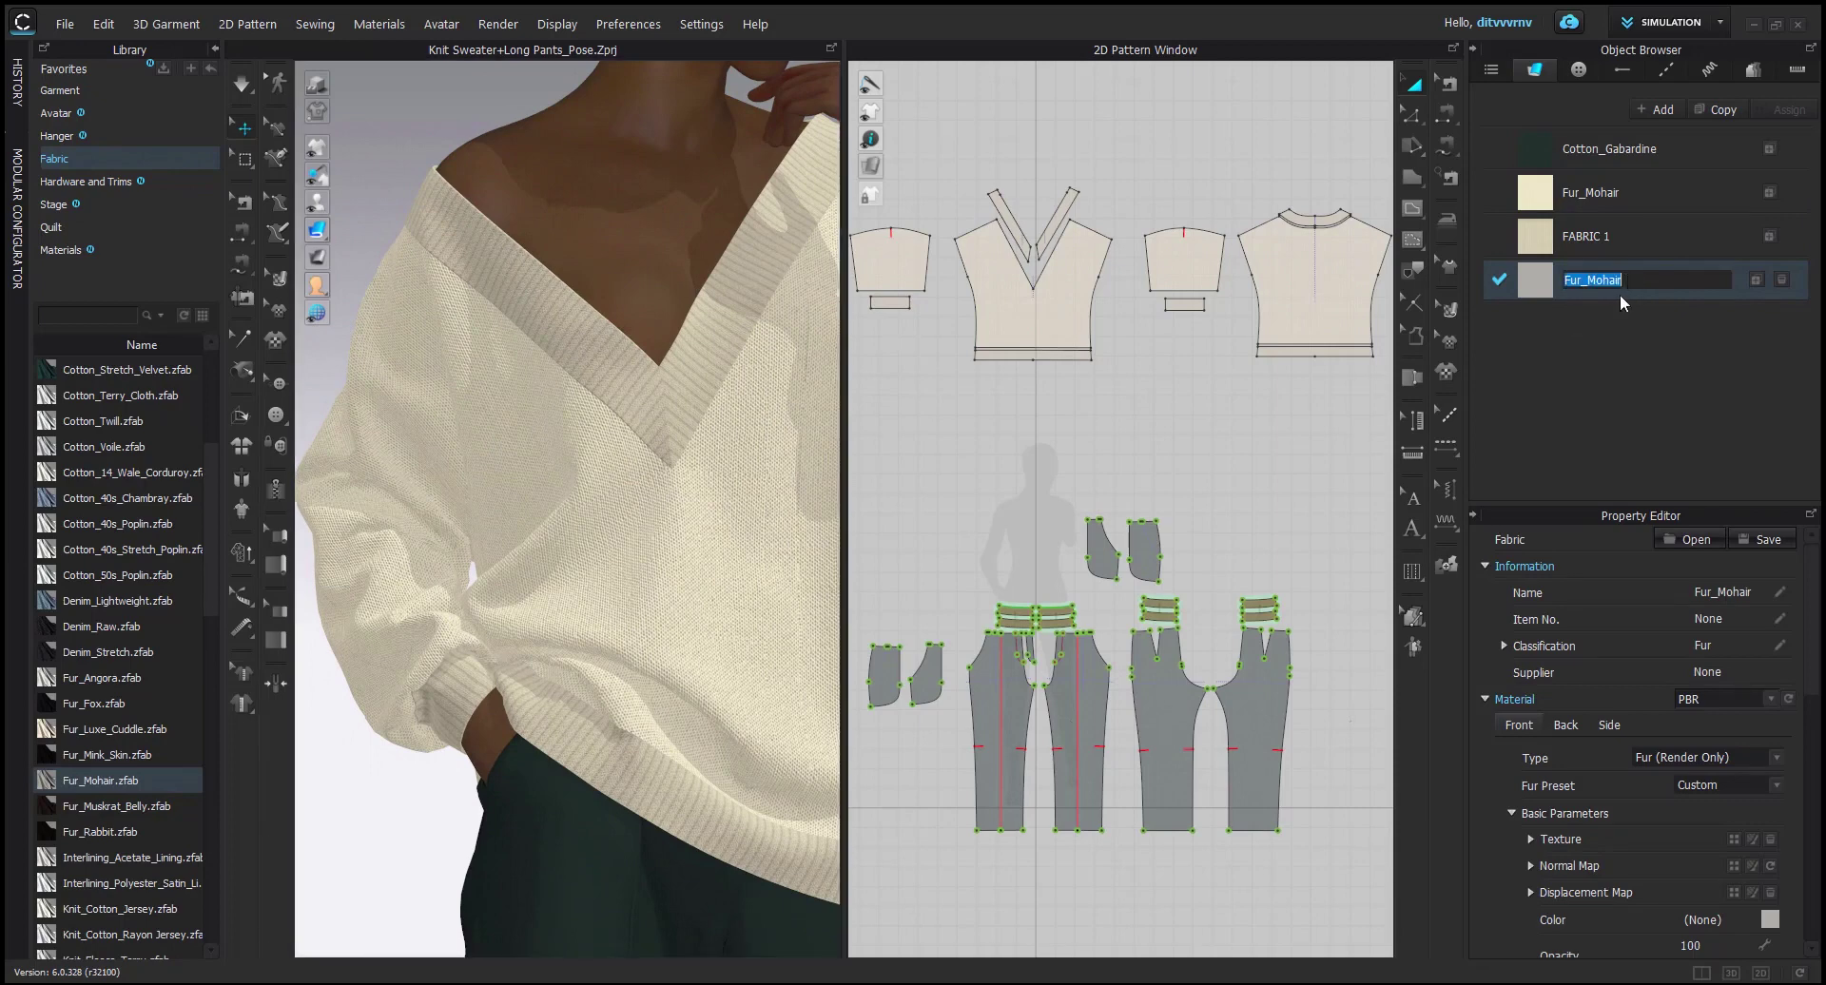
key(Return)
scroll(1584, 571, down, 8)
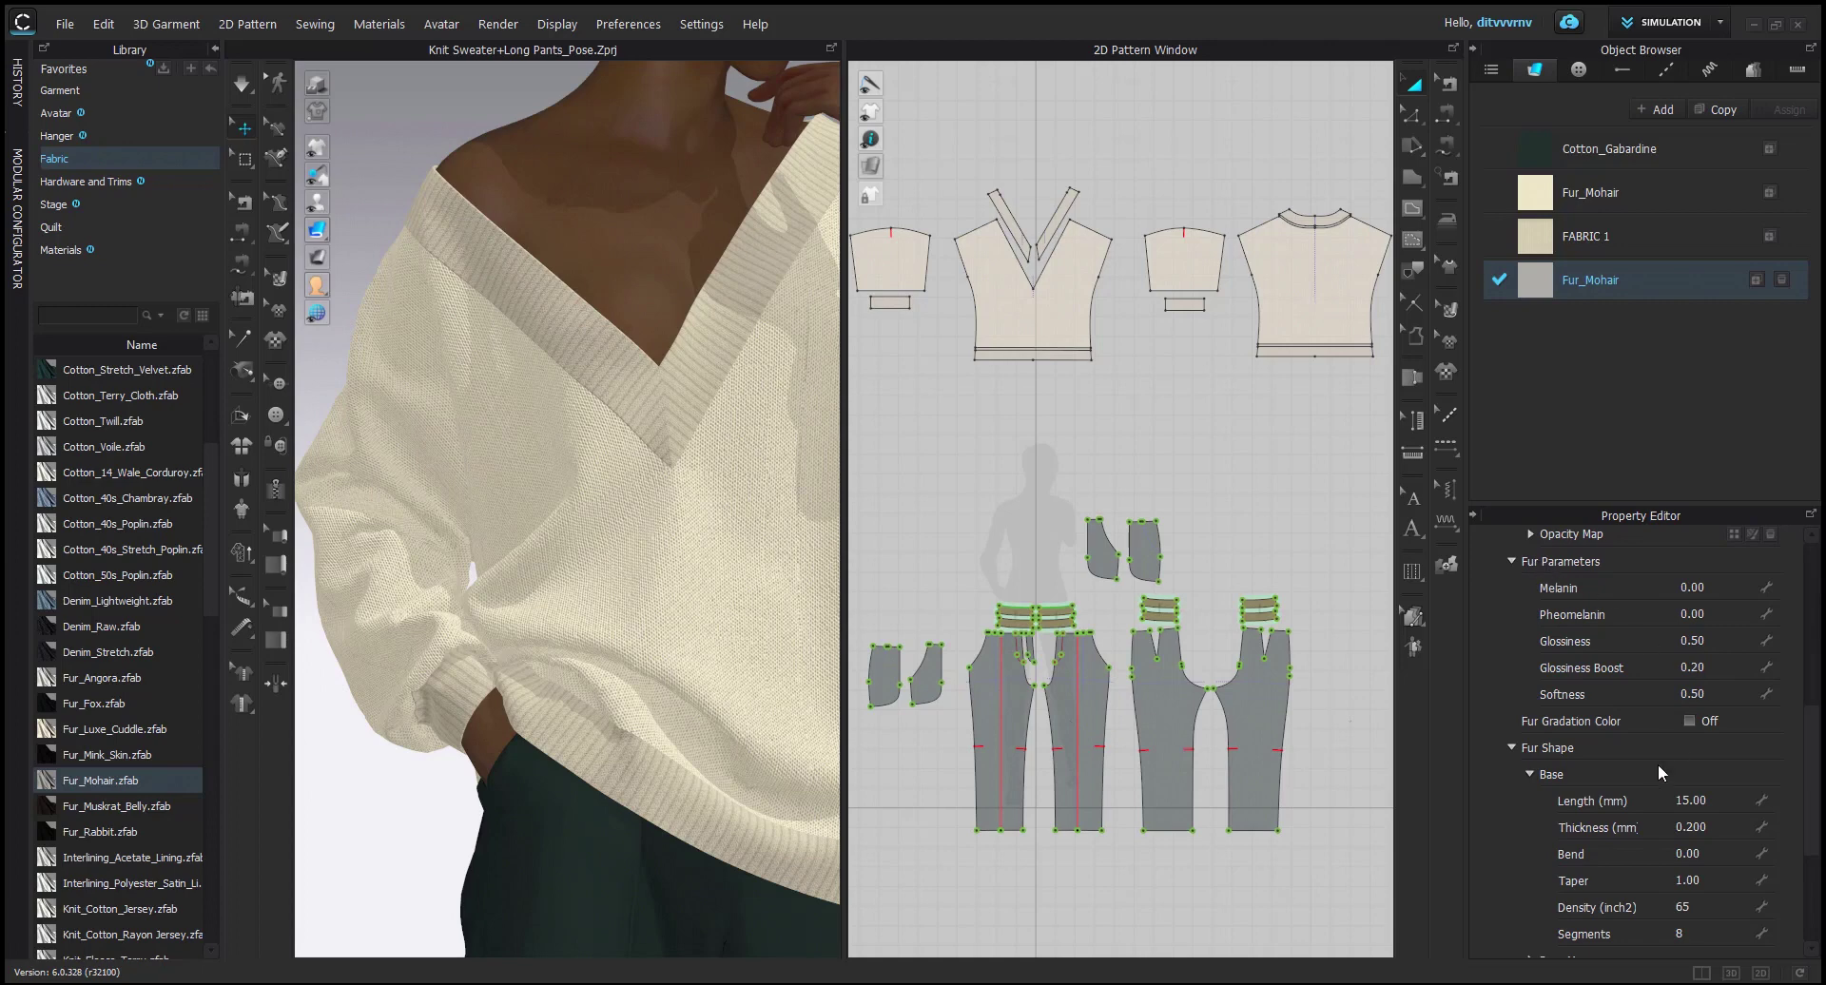
Compare the two Fur_Mohair fabrics' fur shape, 10 mm versus 15 mm length, and their Curl settings.
click(1575, 191)
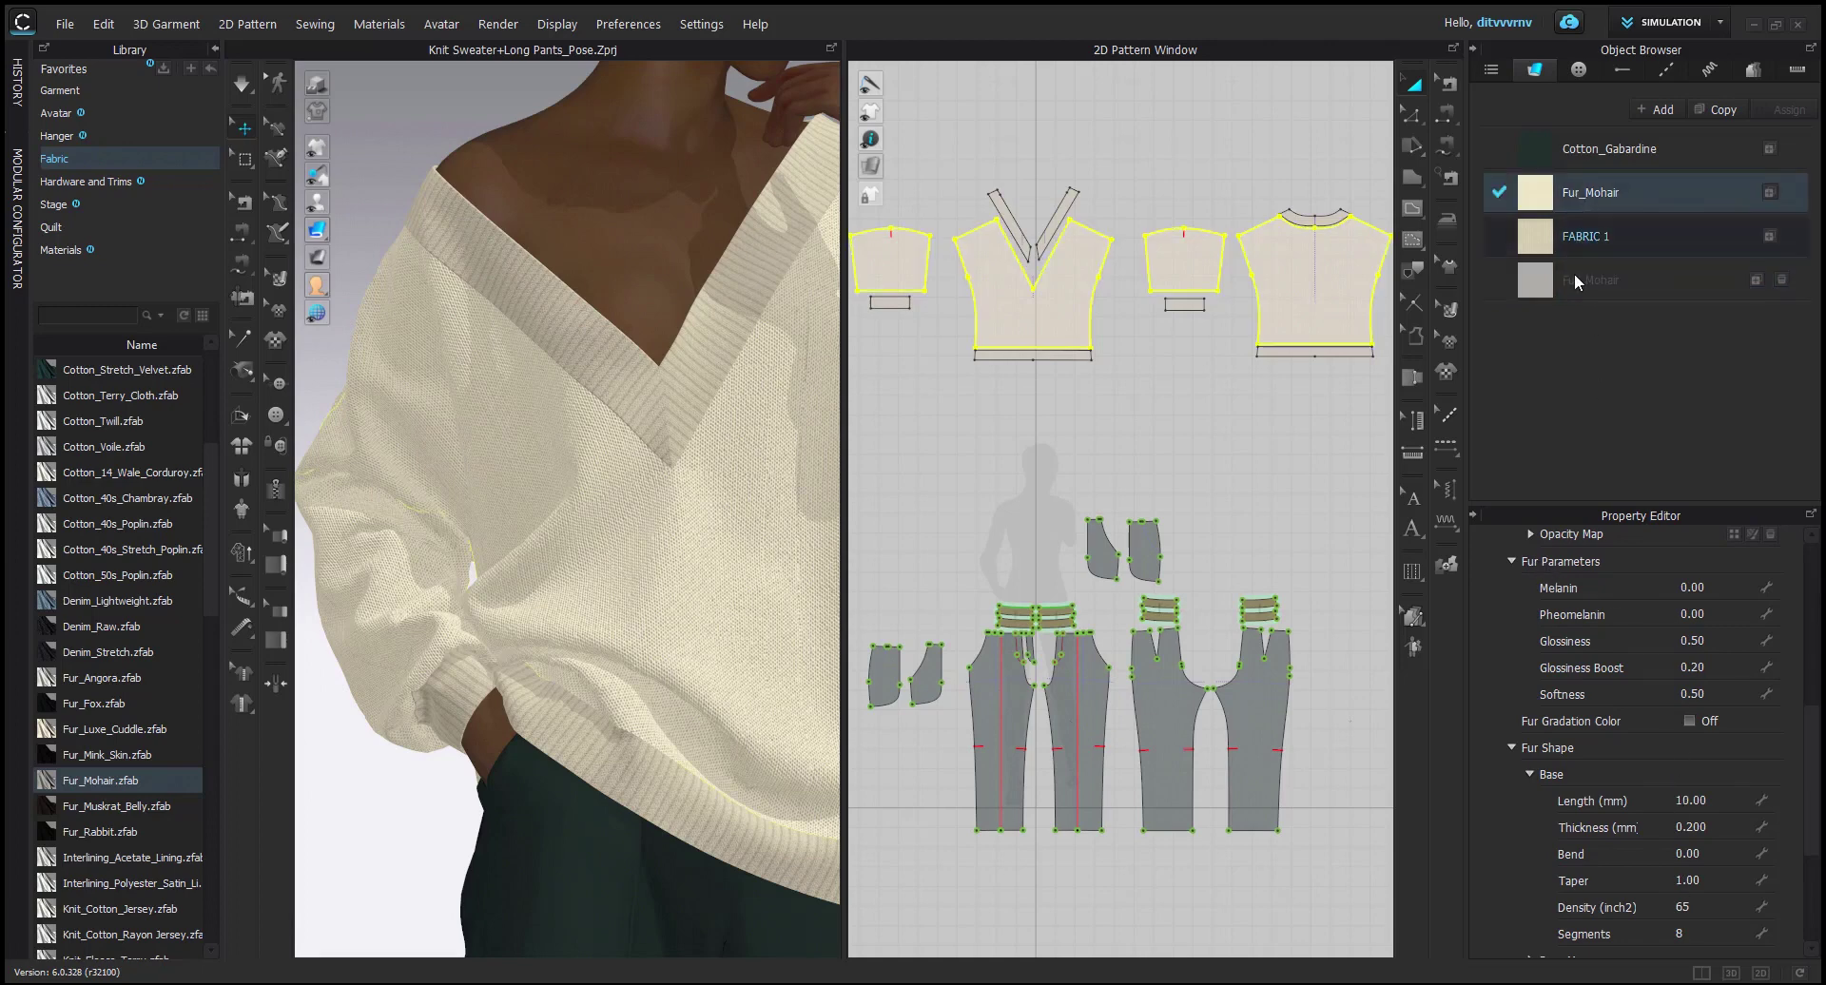
click(1573, 280)
click(1571, 190)
click(1572, 280)
click(1571, 191)
scroll(1577, 832, down, 3)
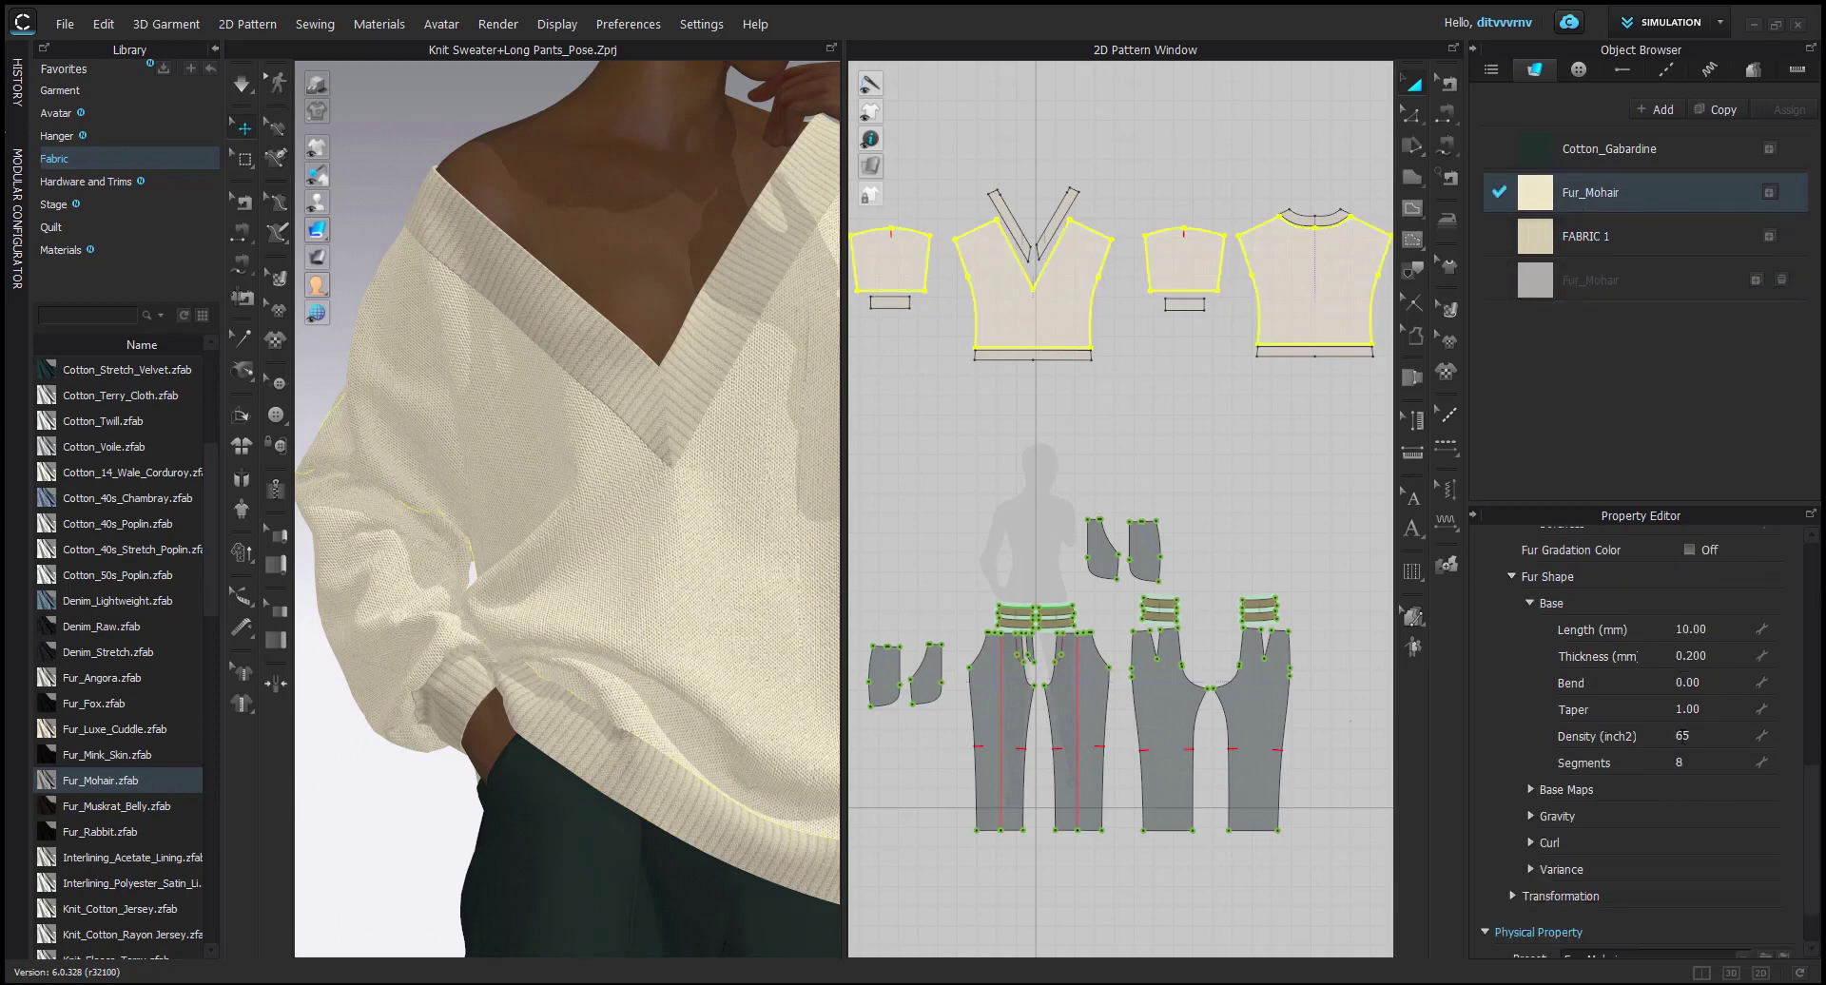
click(1538, 848)
click(1569, 282)
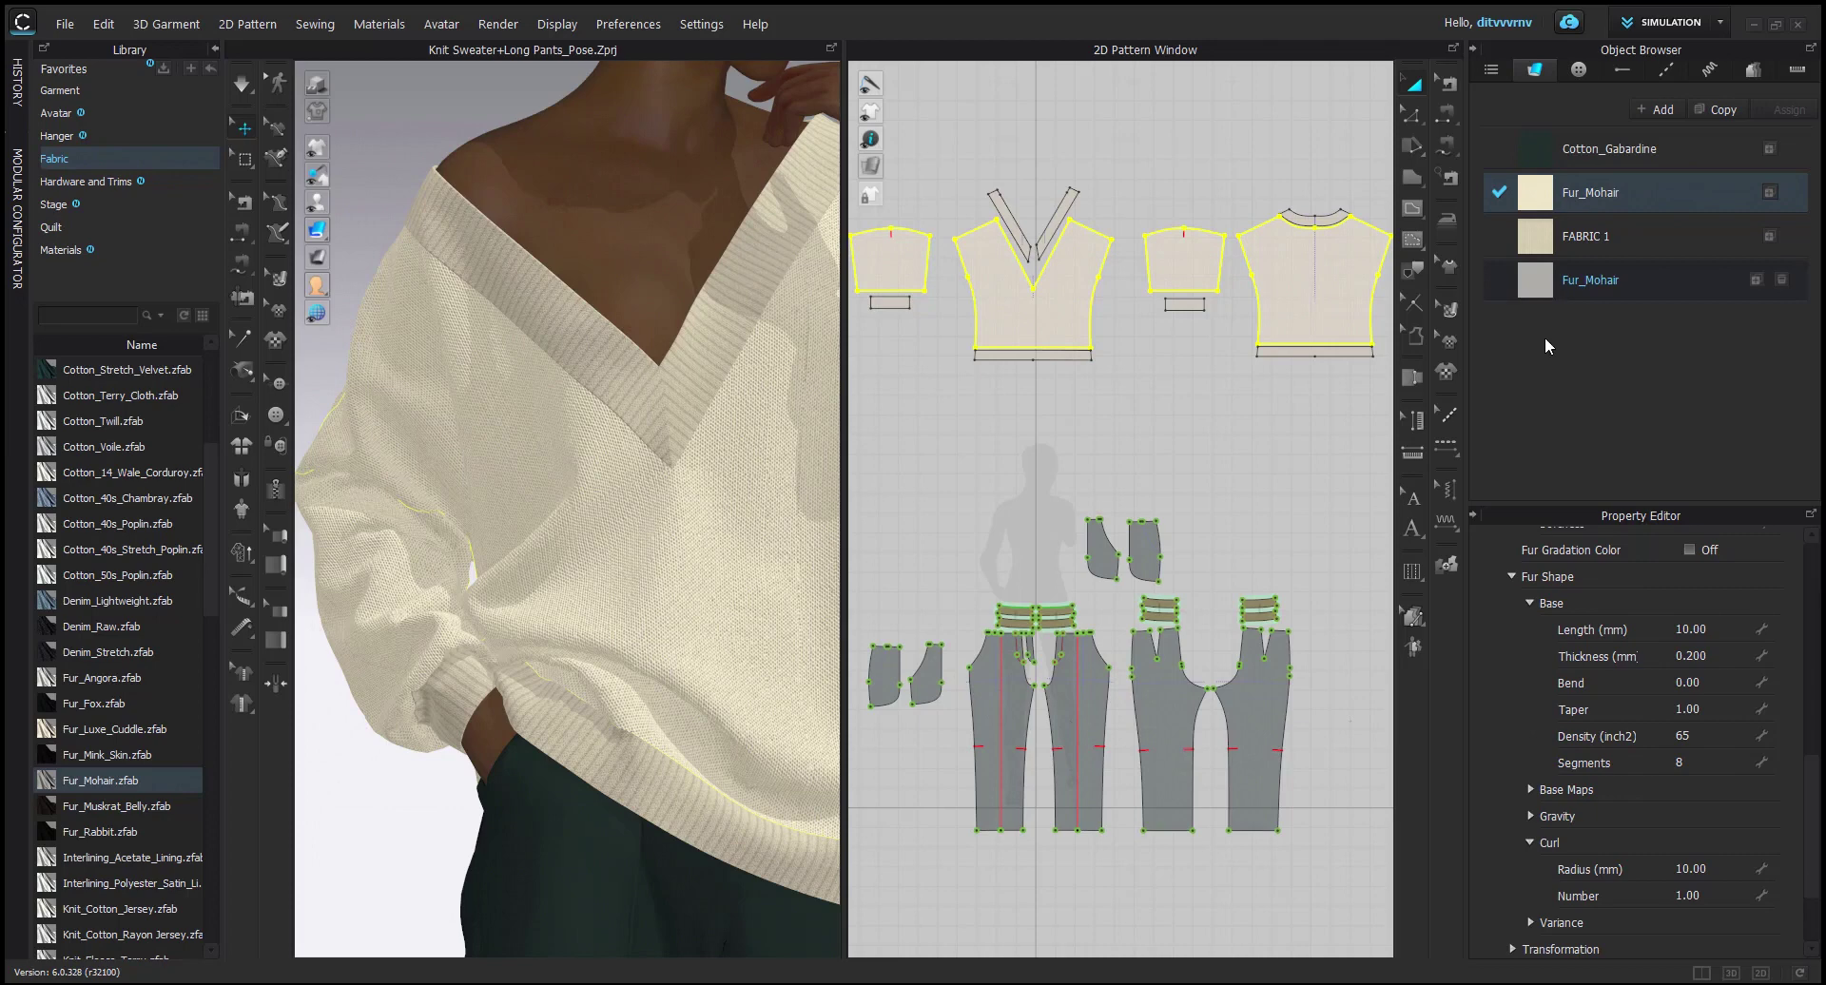
click(1587, 194)
scroll(513, 513, up, 5)
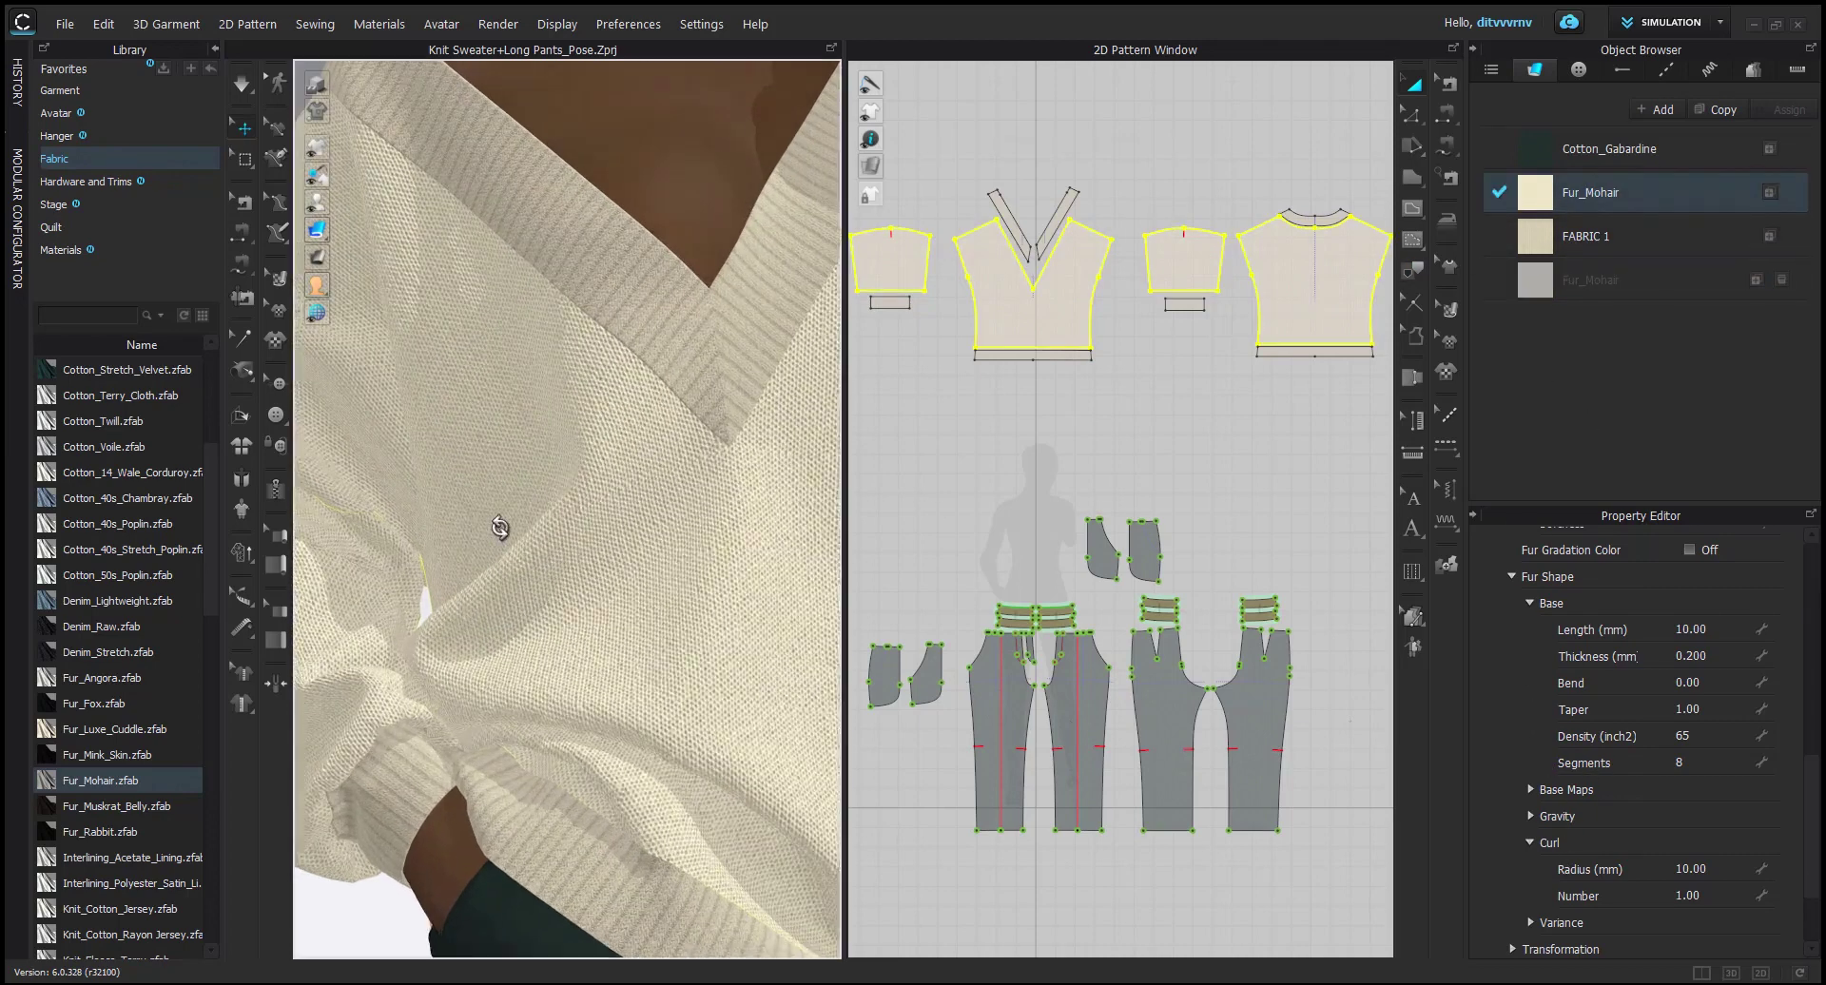
scroll(570, 455, up, 4)
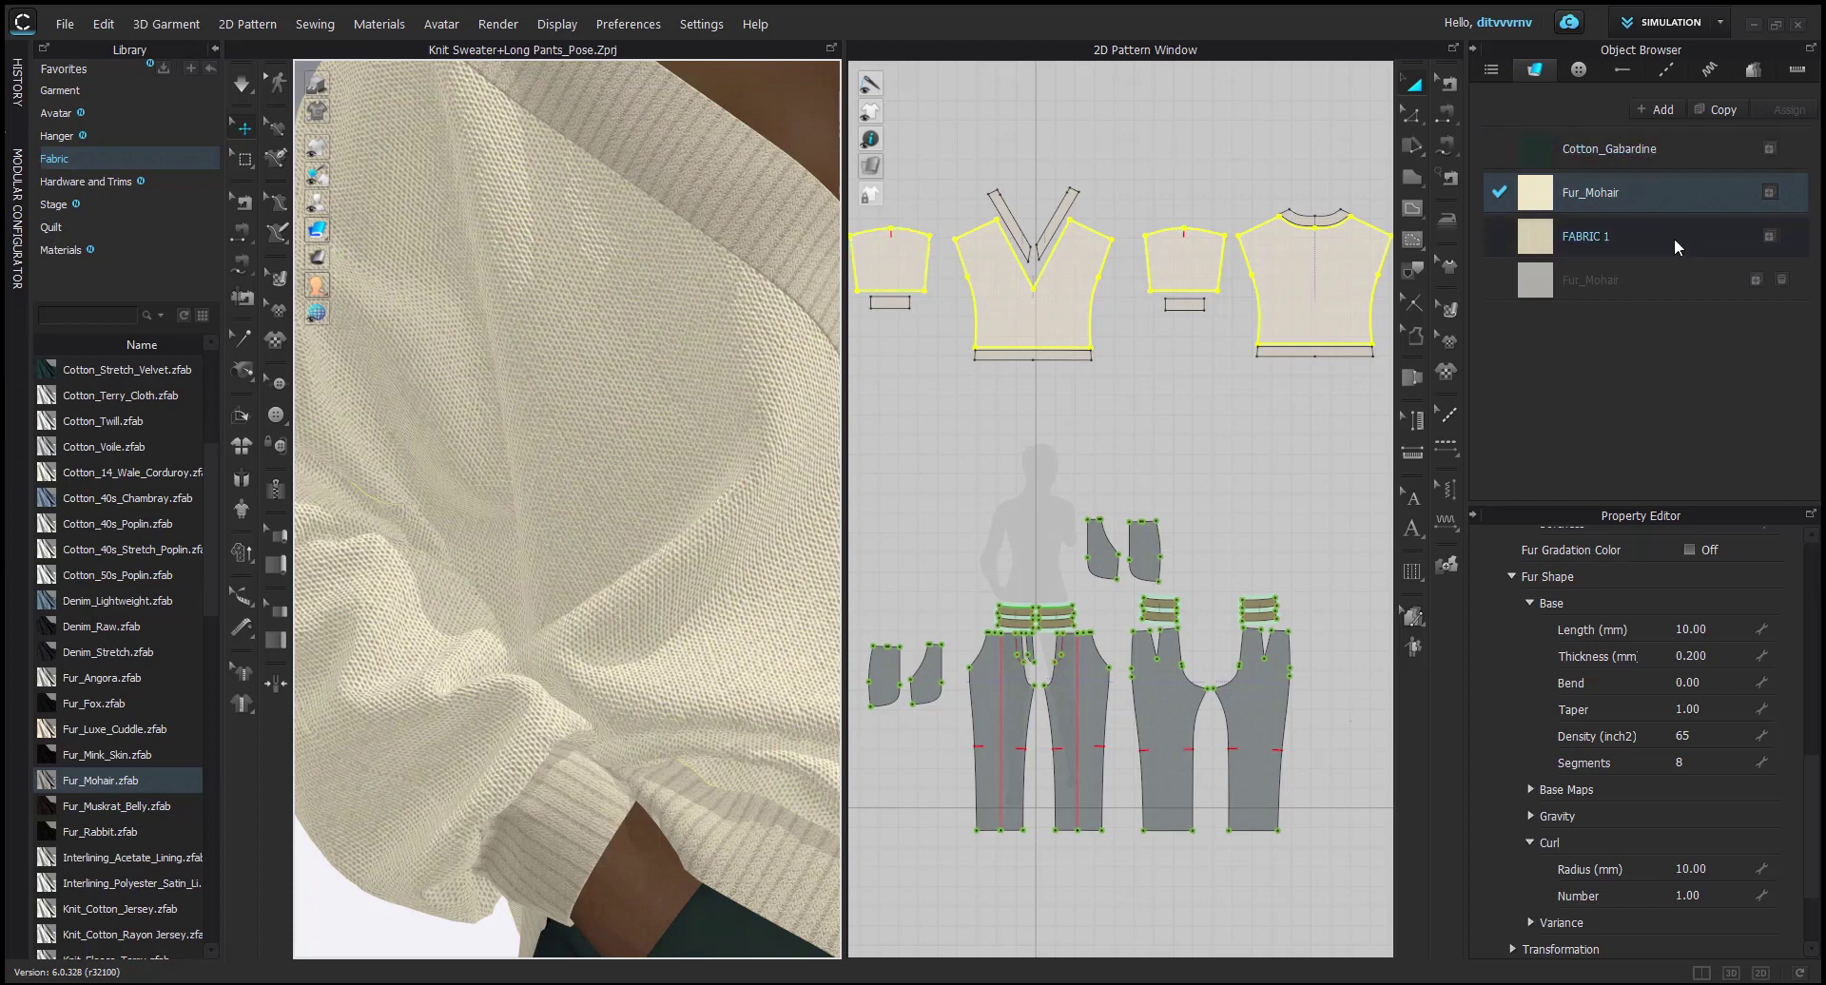
Try the new Fur_Mohair fabric on the sweater's front piece.
click(1578, 282)
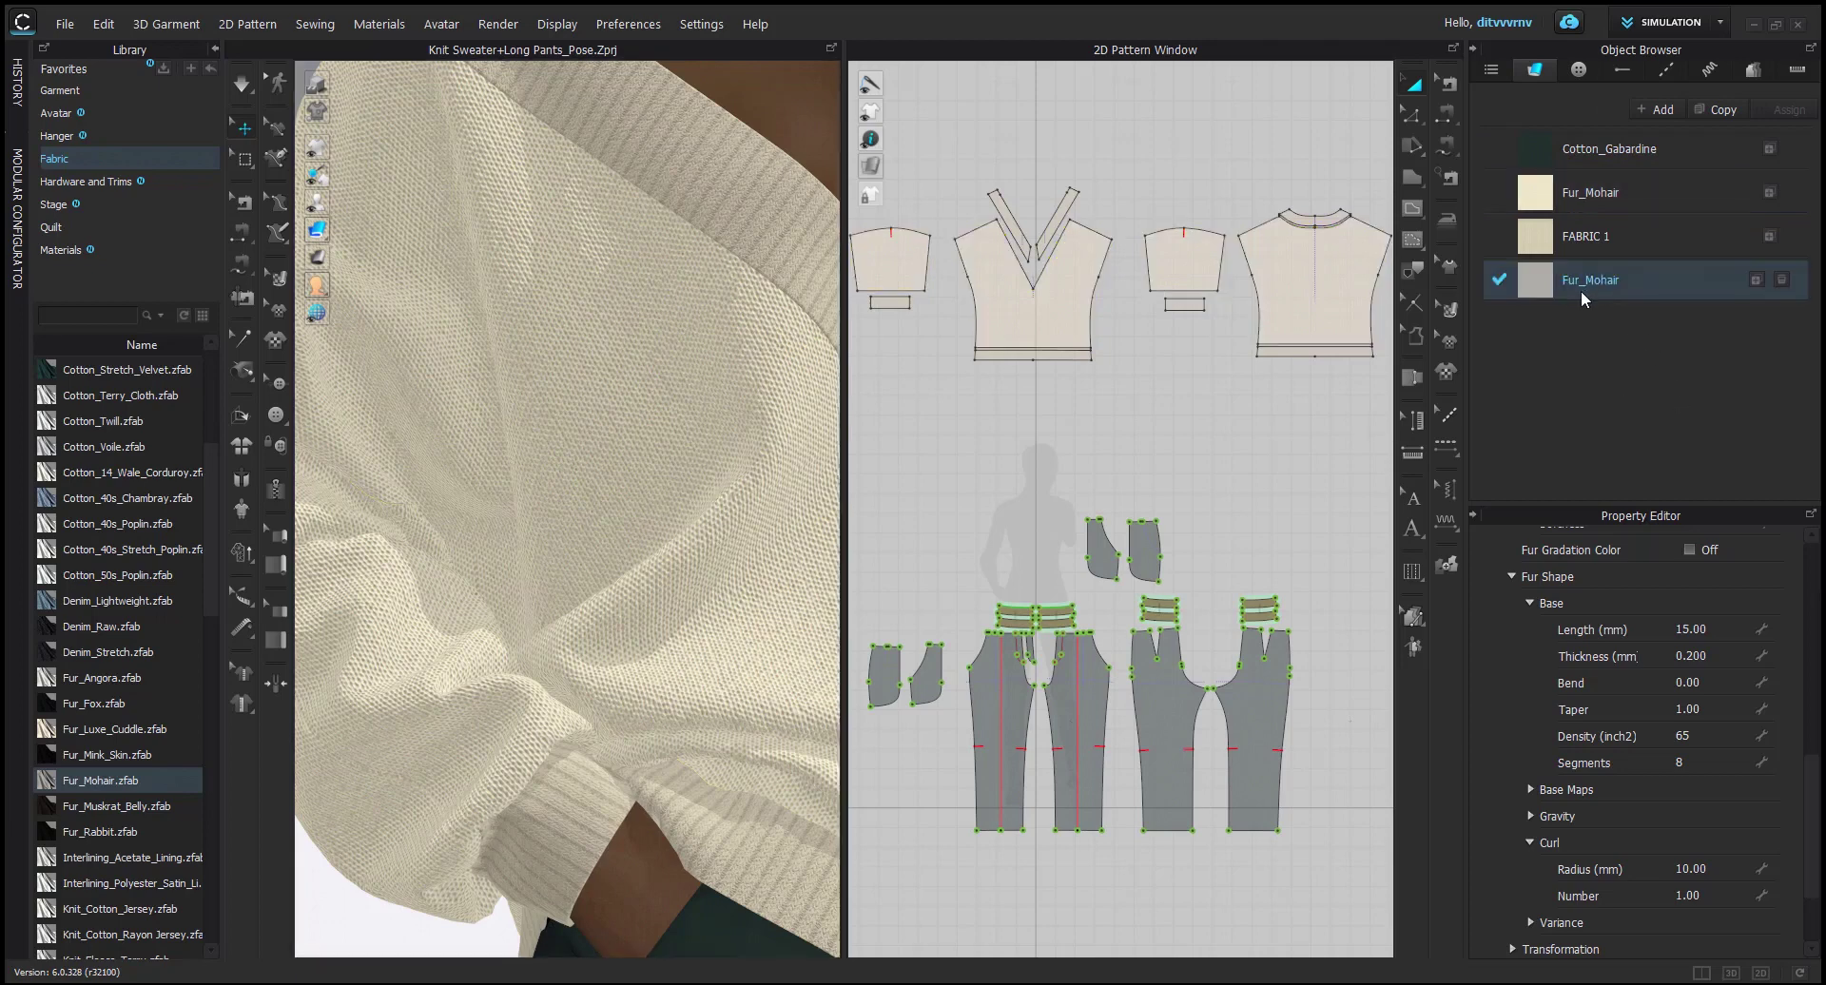
click(630, 470)
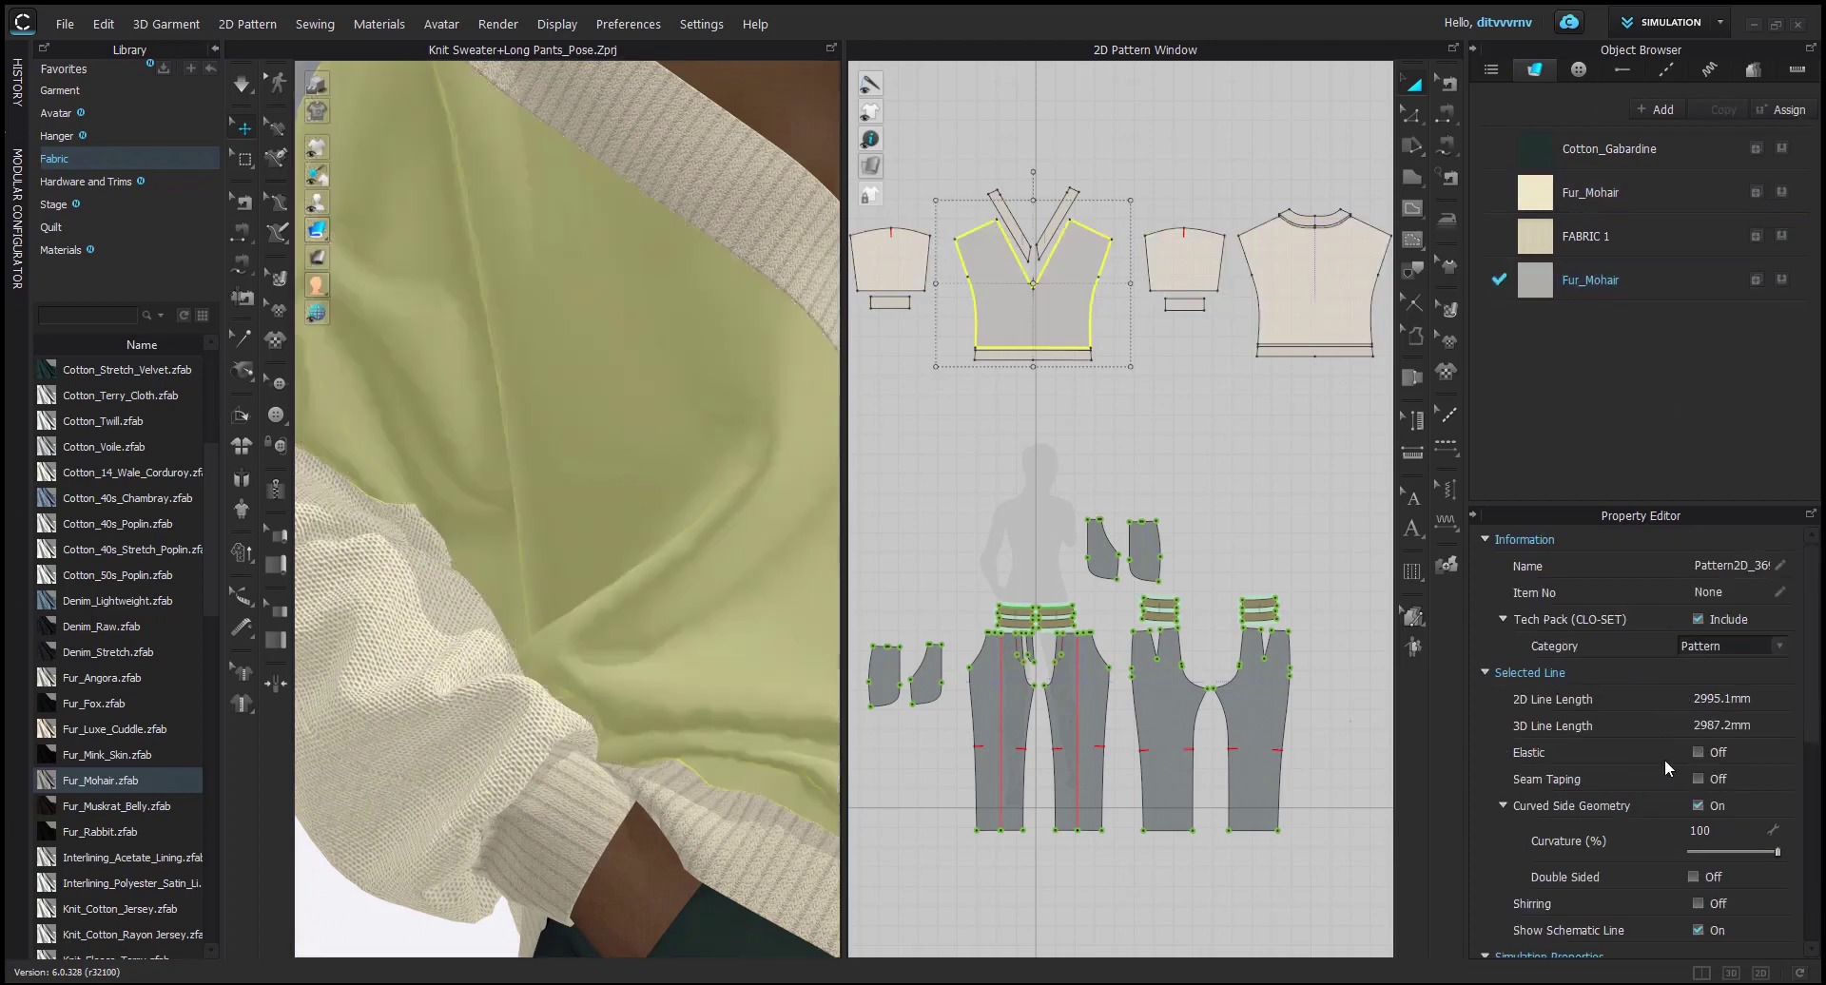
click(1600, 289)
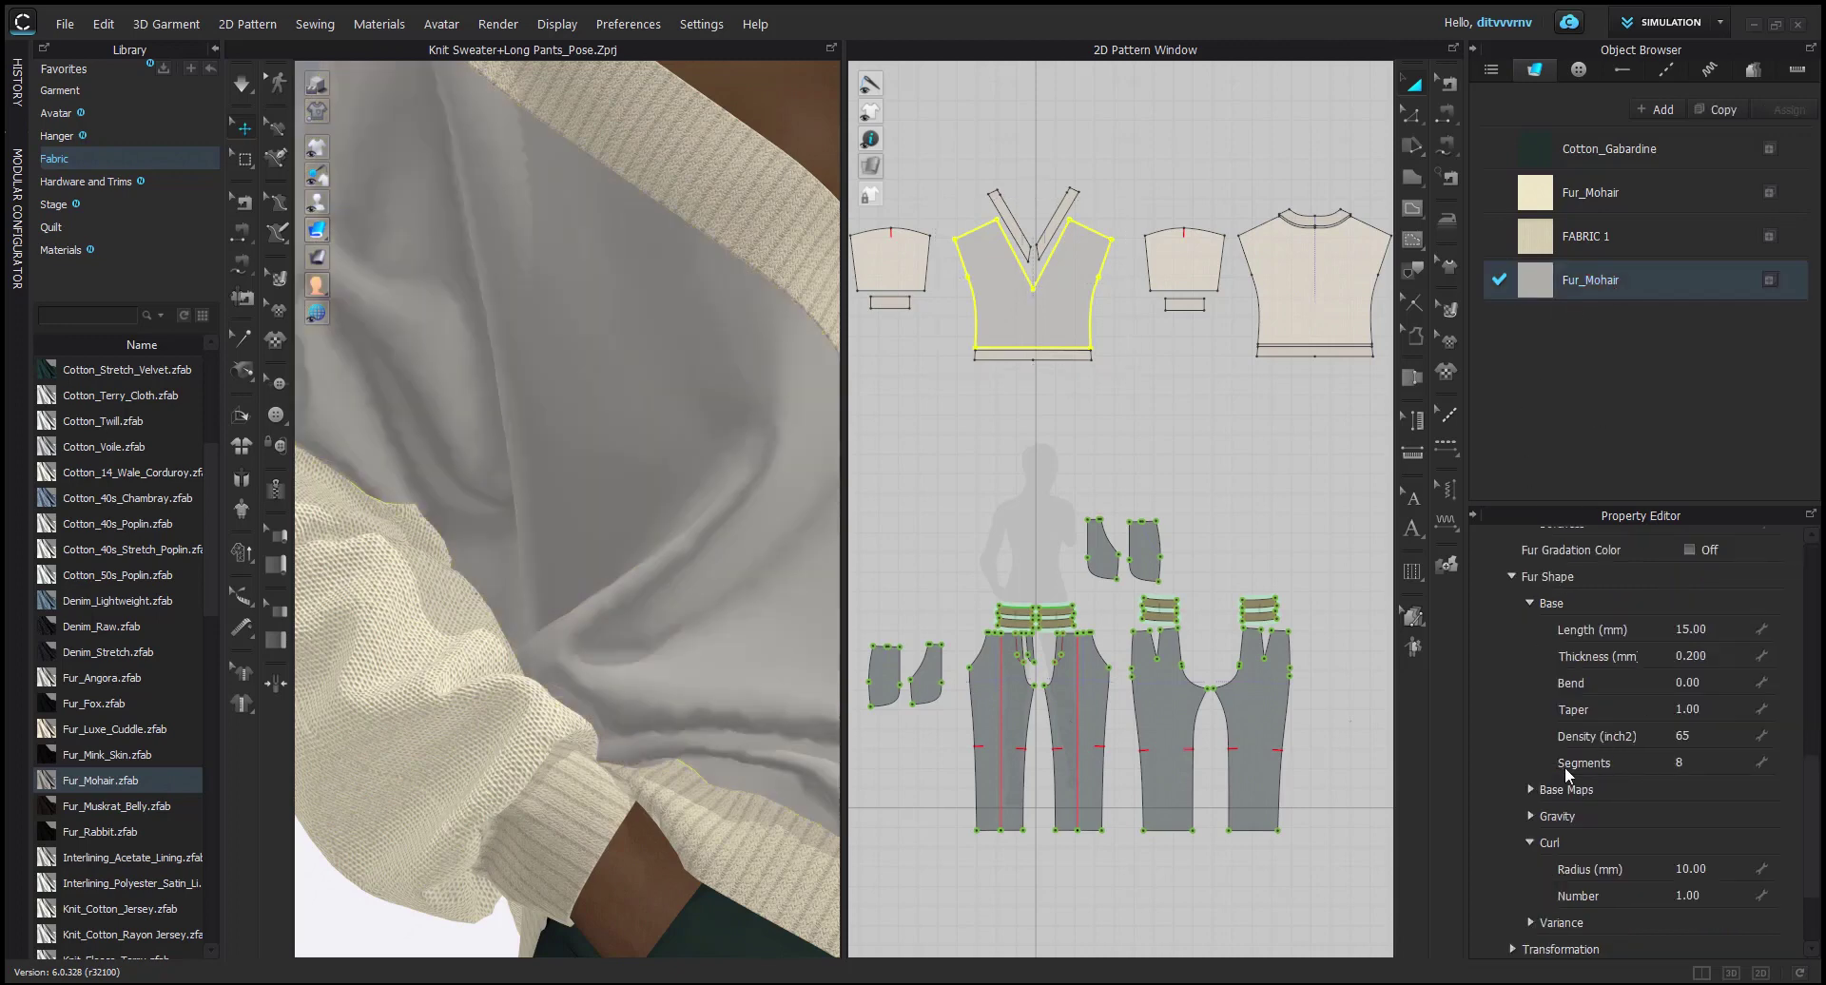
drag(1719, 249, 589, 471)
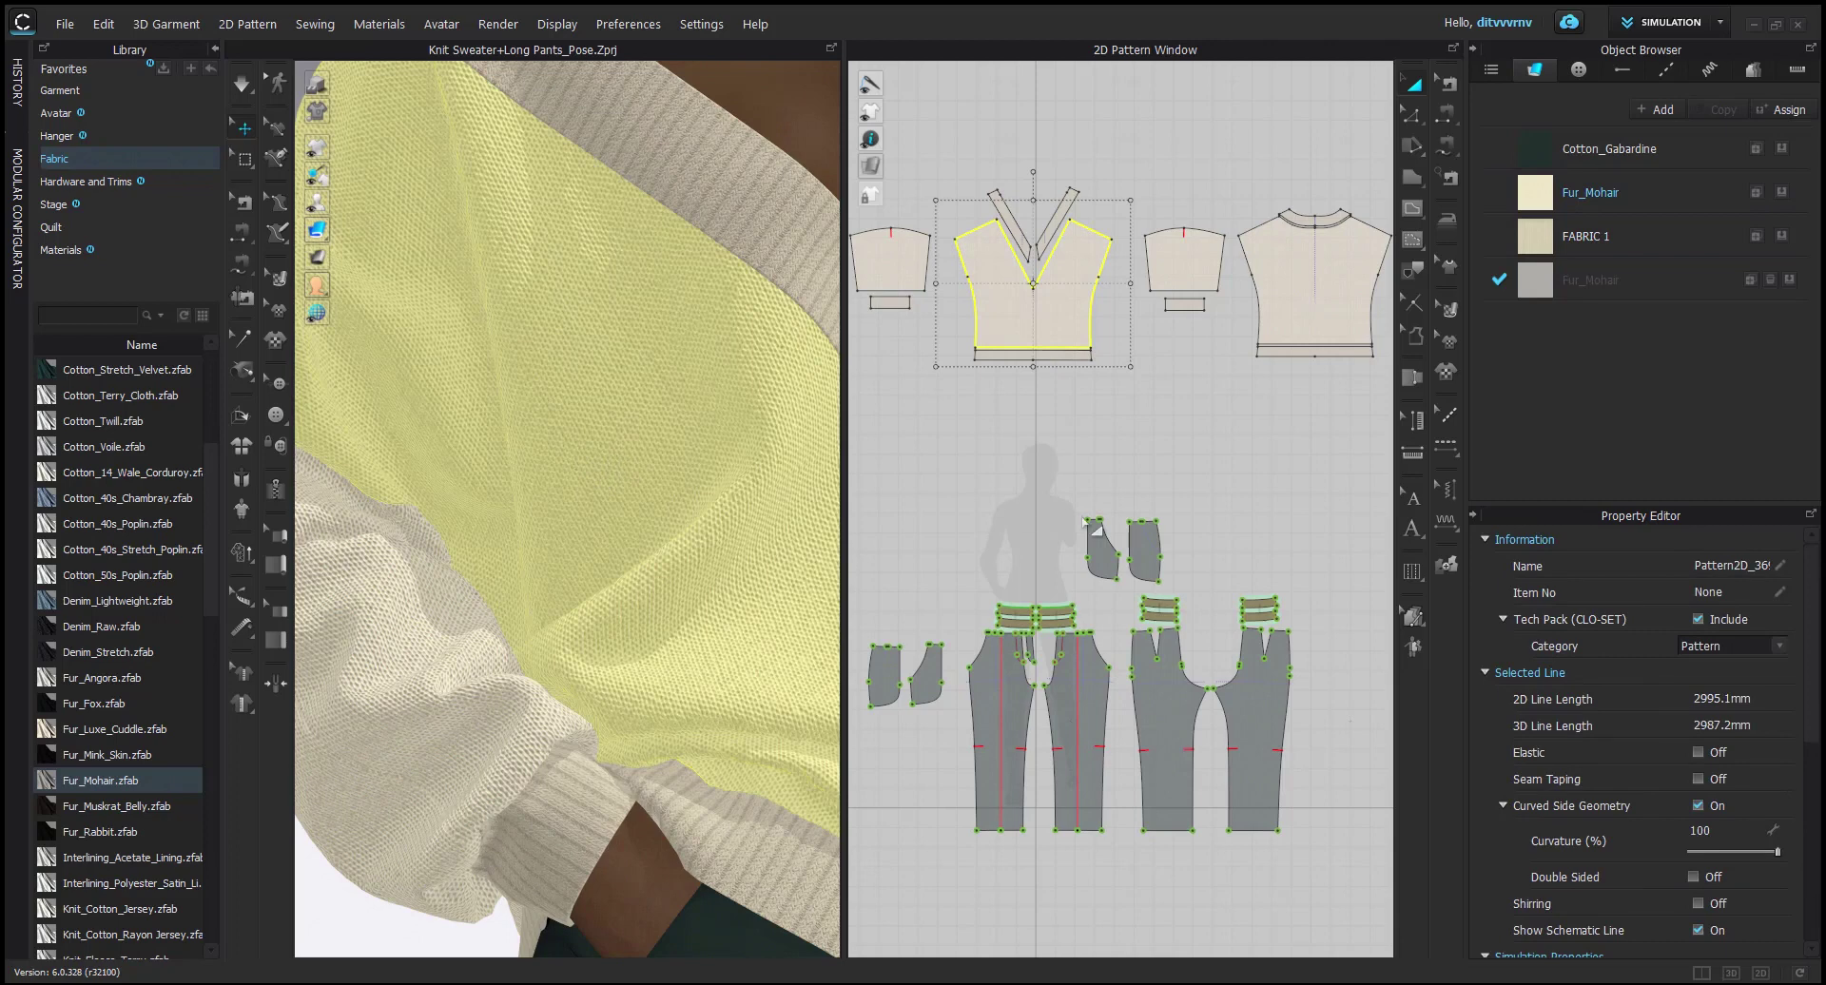
click(951, 495)
Add Knit_Terry.zfab from the Library to the project's fabric list.
scroll(83, 633, down, 4)
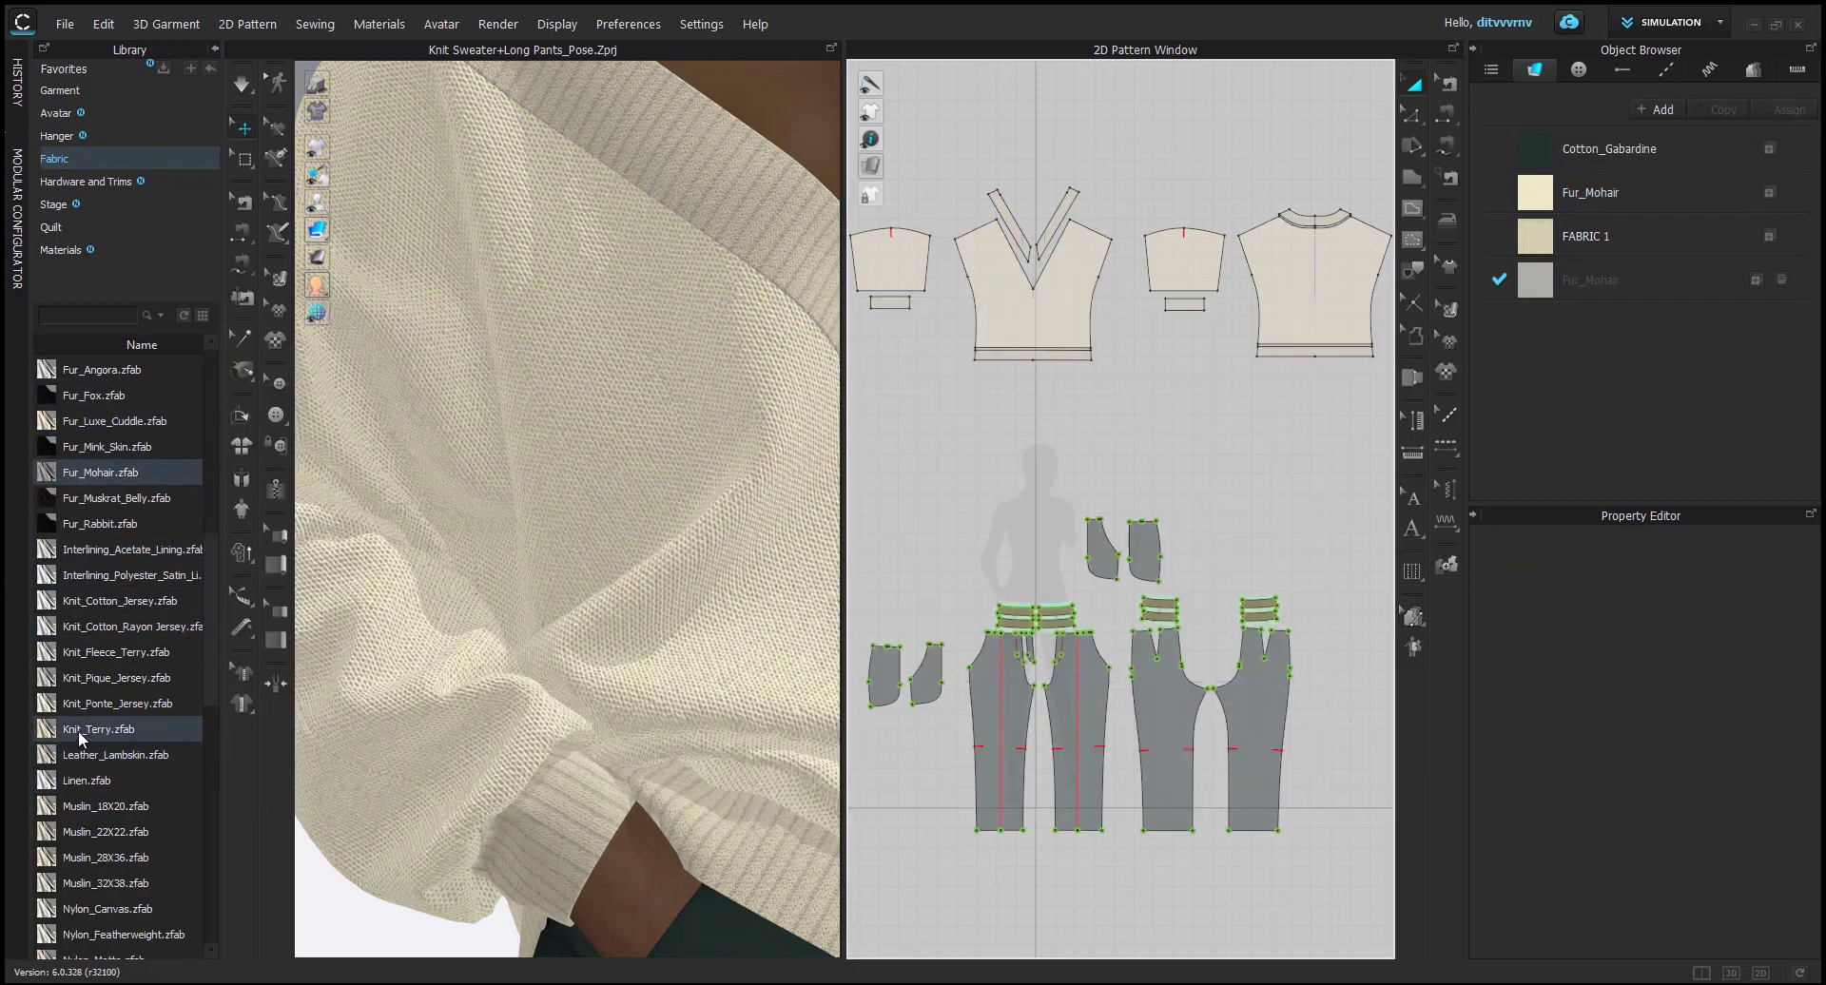
mouse_move(80, 735)
drag(80, 735, 1611, 367)
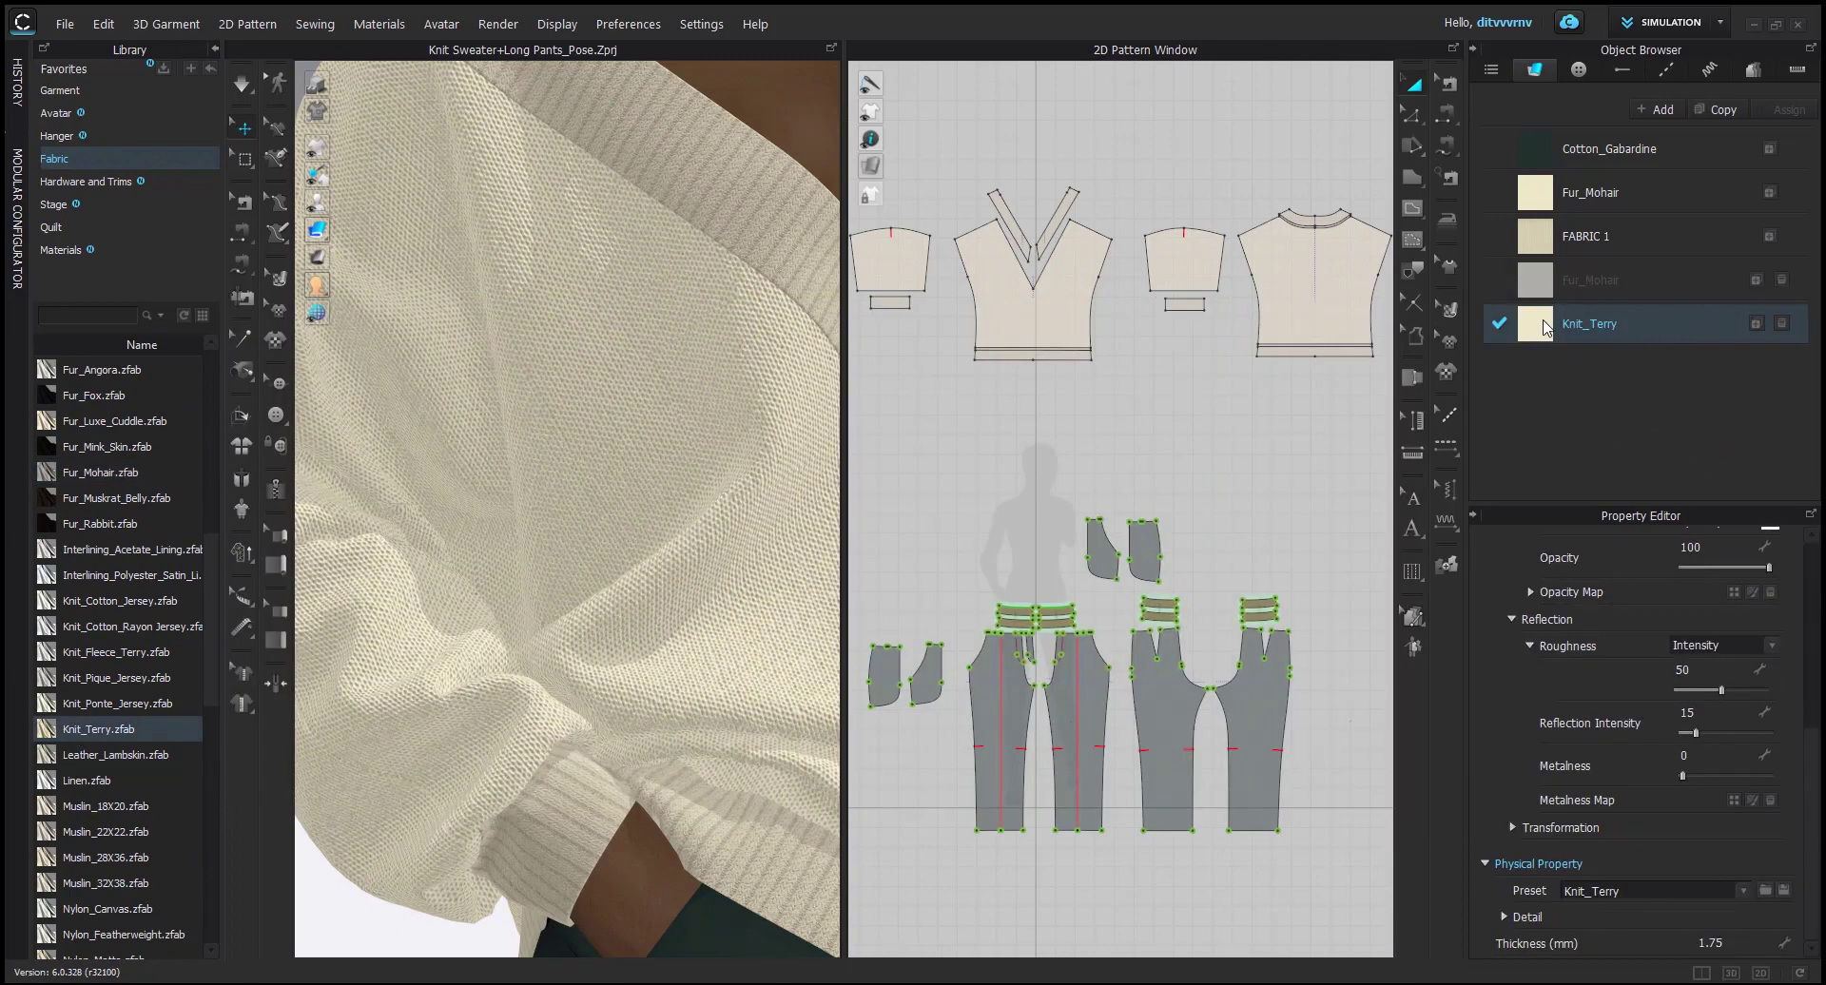
click(568, 387)
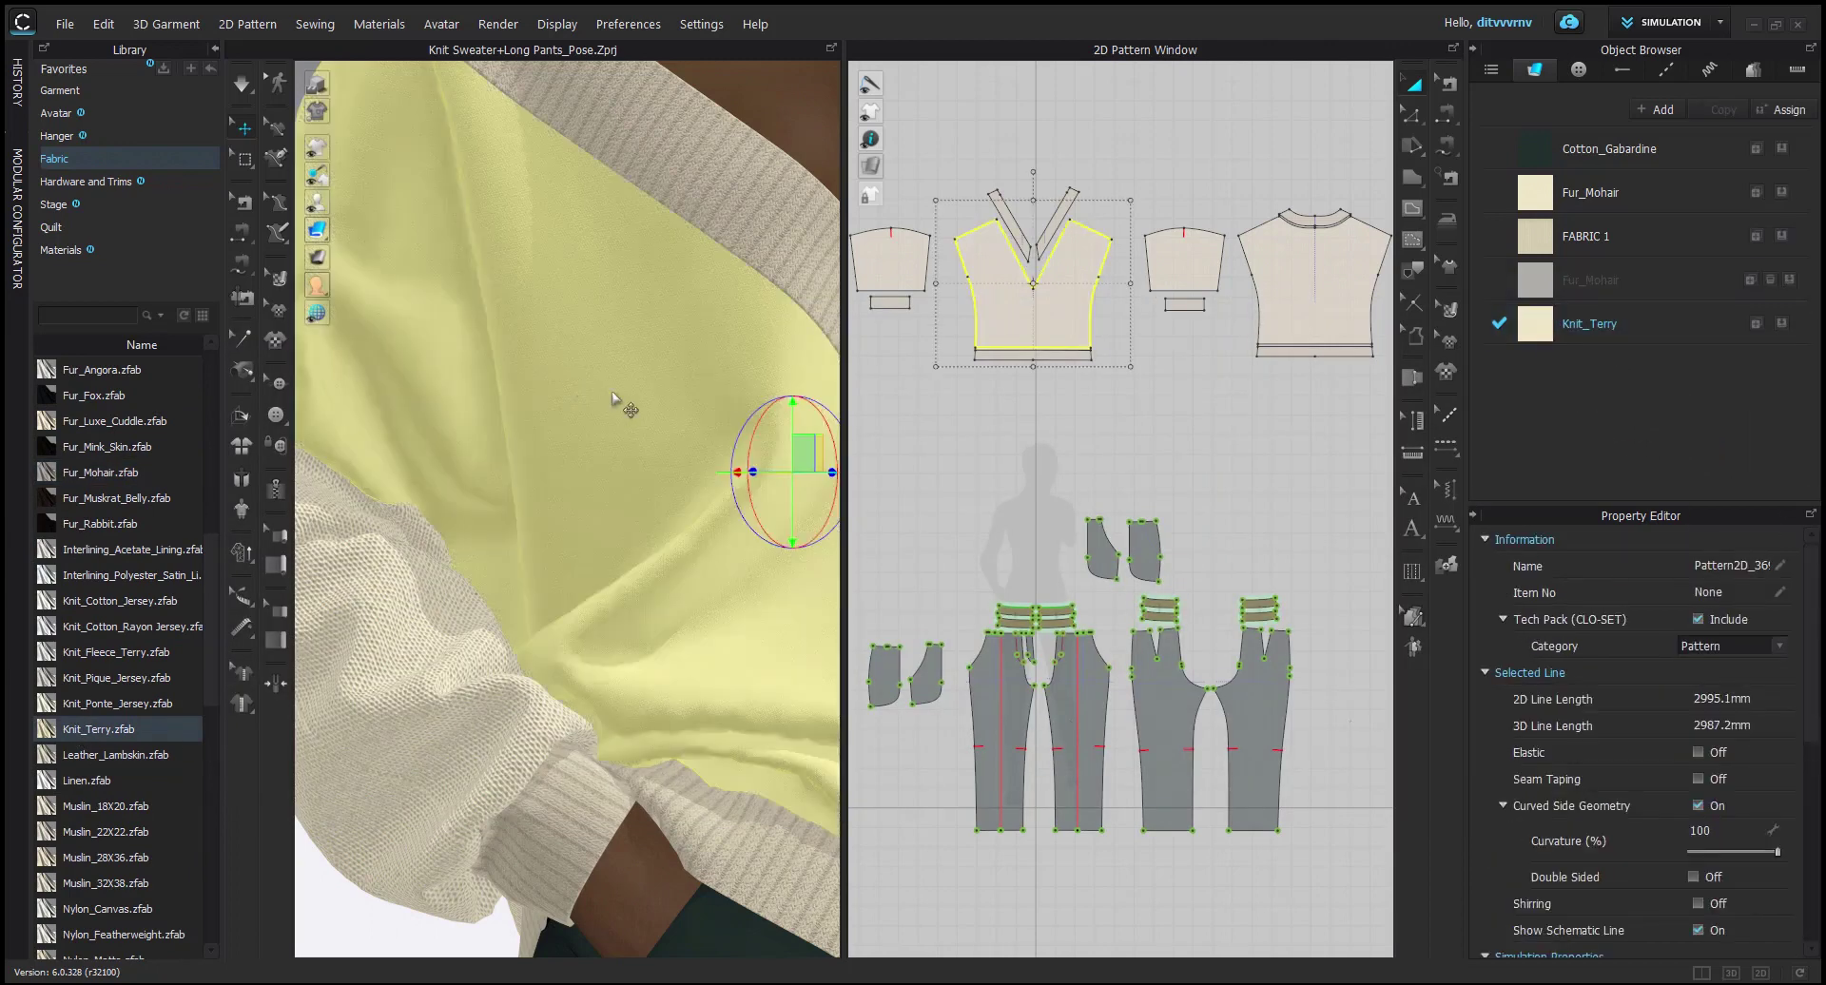
key(Escape)
scroll(599, 420, up, 5)
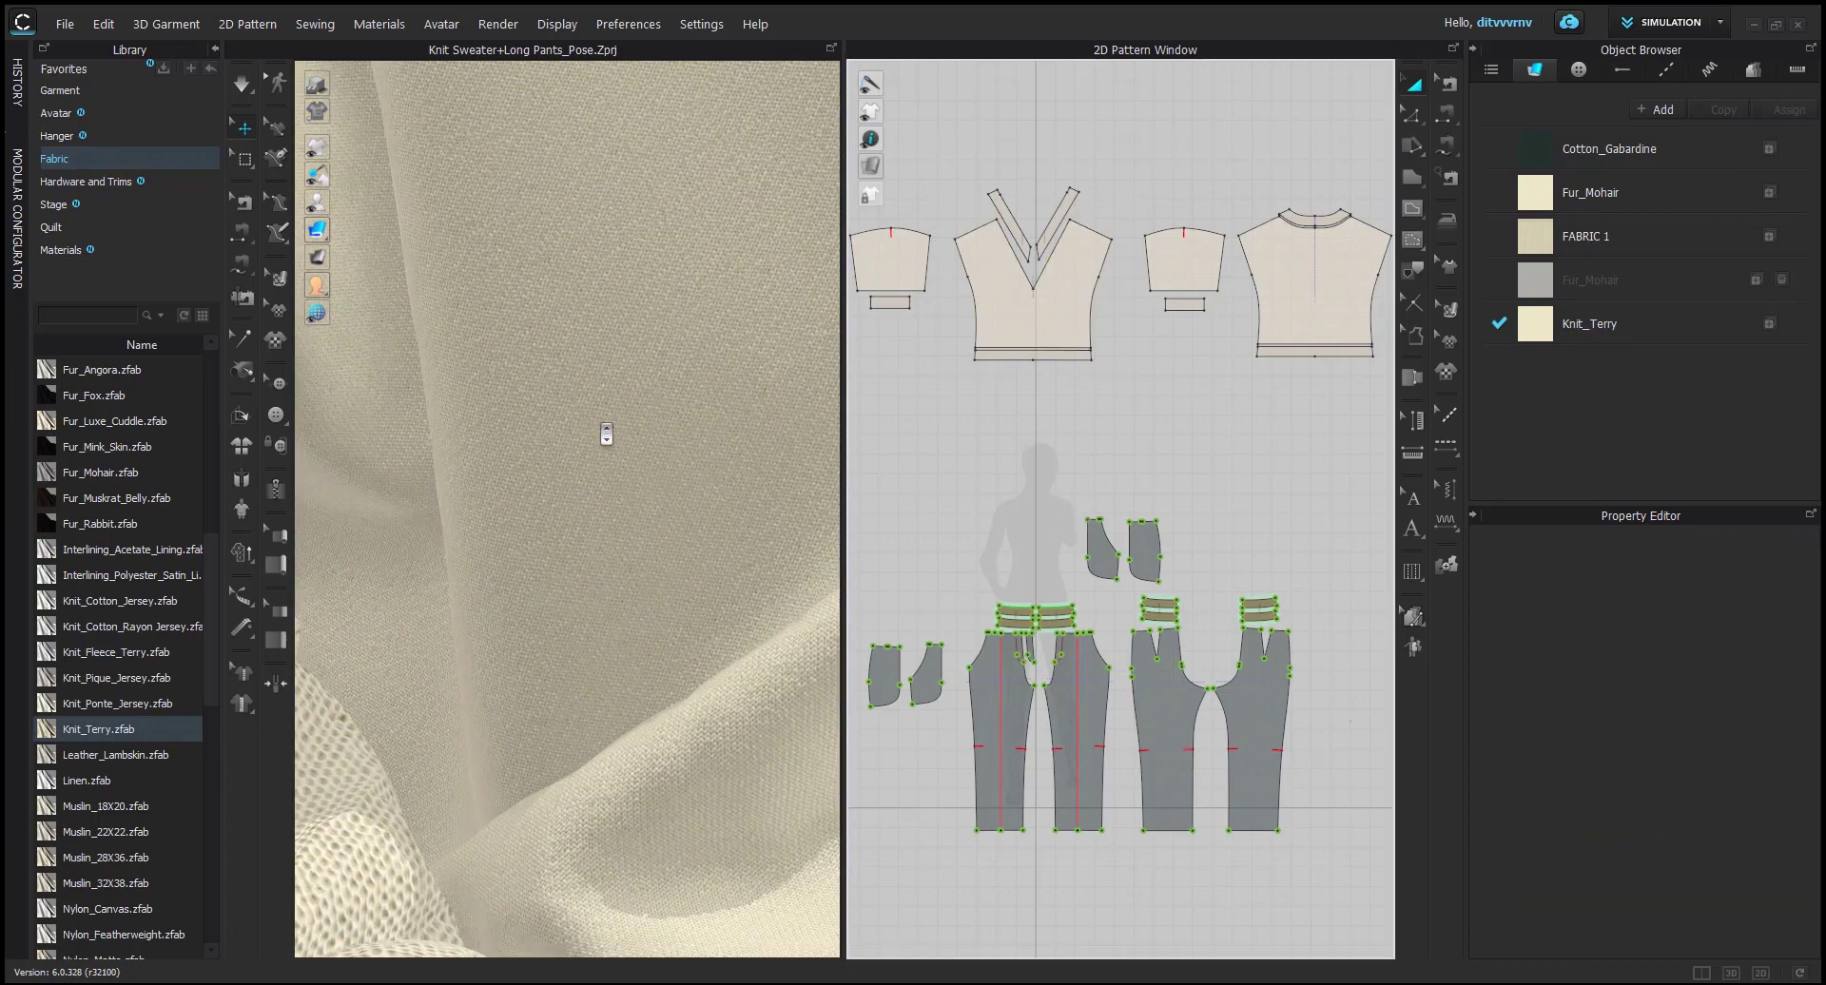
scroll(633, 489, down, 5)
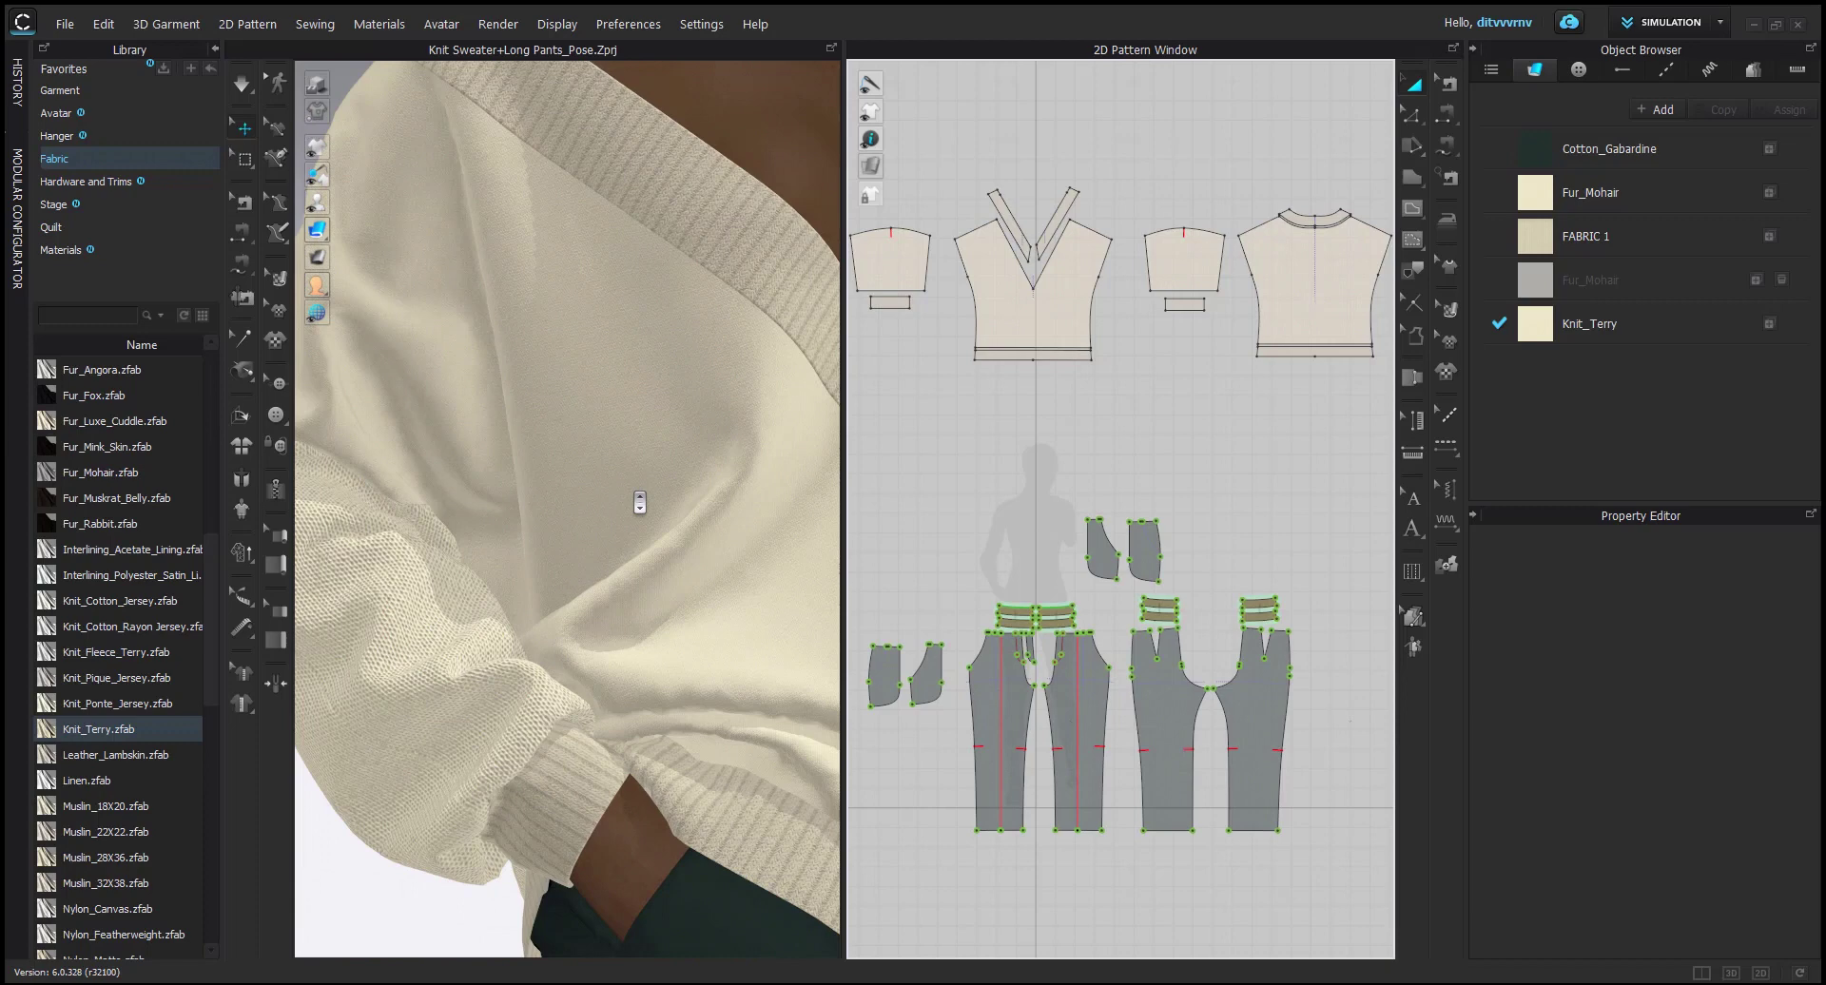
Compare the texture angle, width and height of Fur_Mohair and Knit_Terry.
click(1595, 204)
scroll(1549, 870, down, 5)
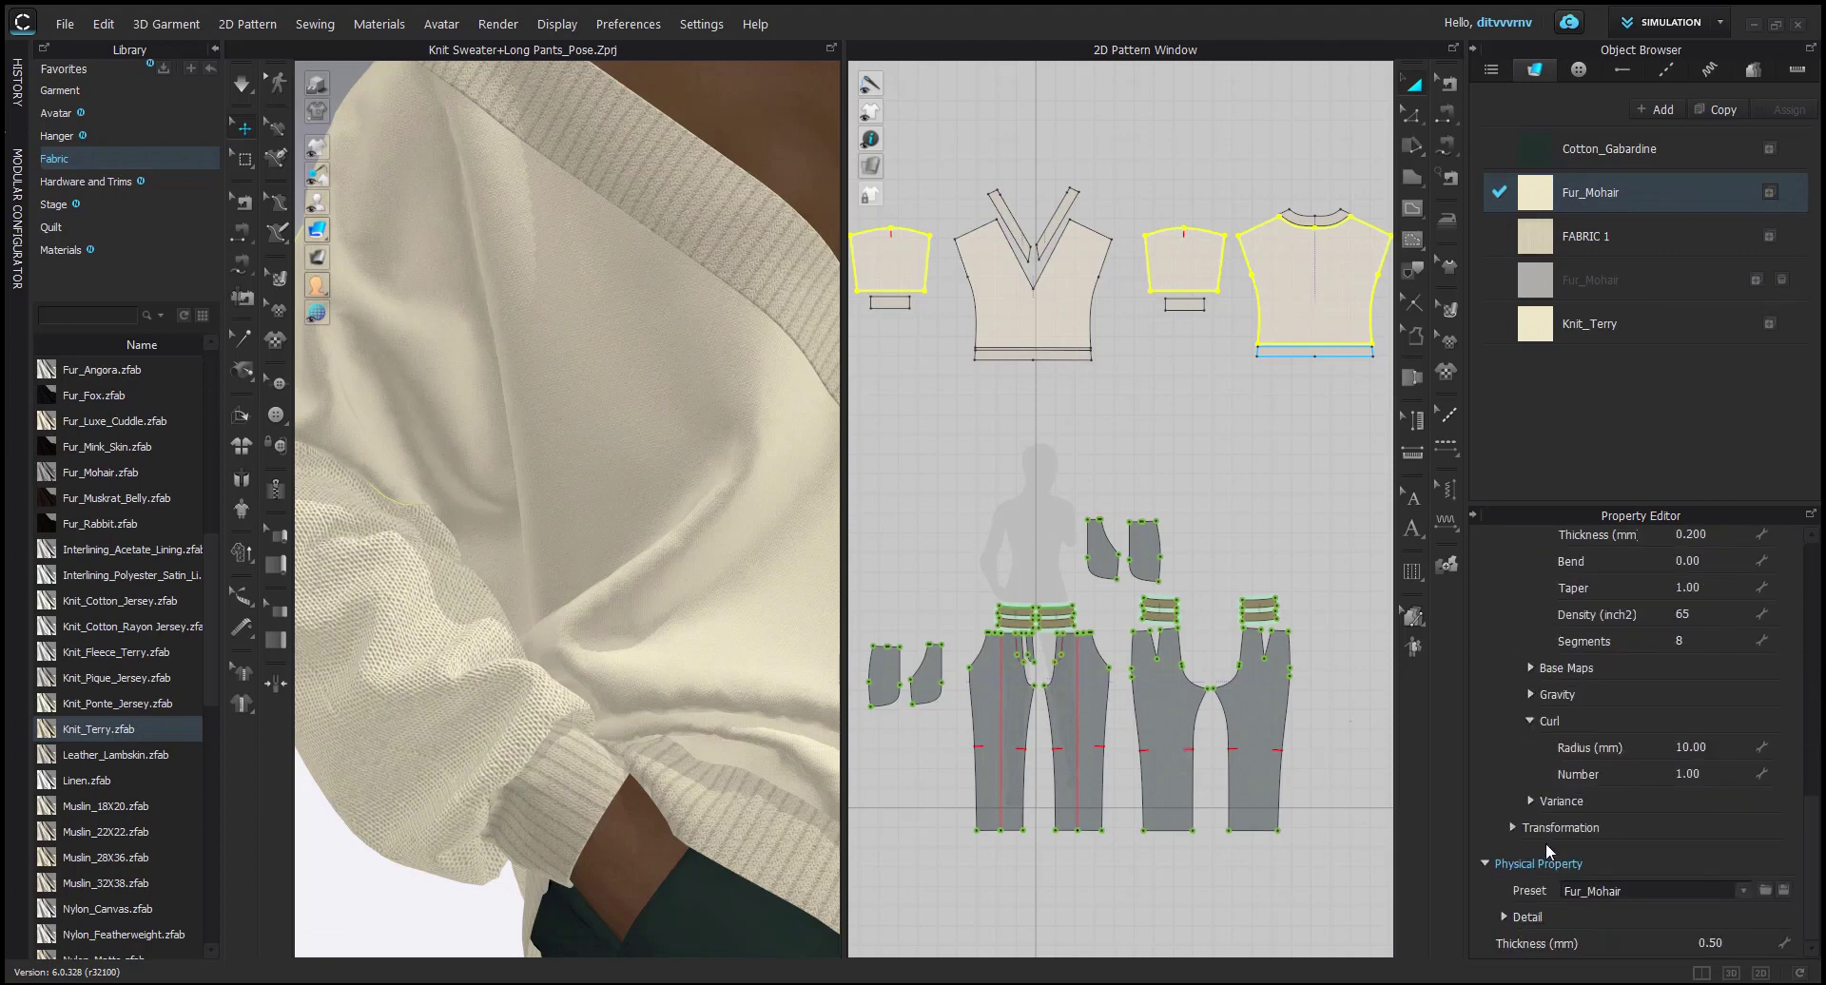
click(1511, 828)
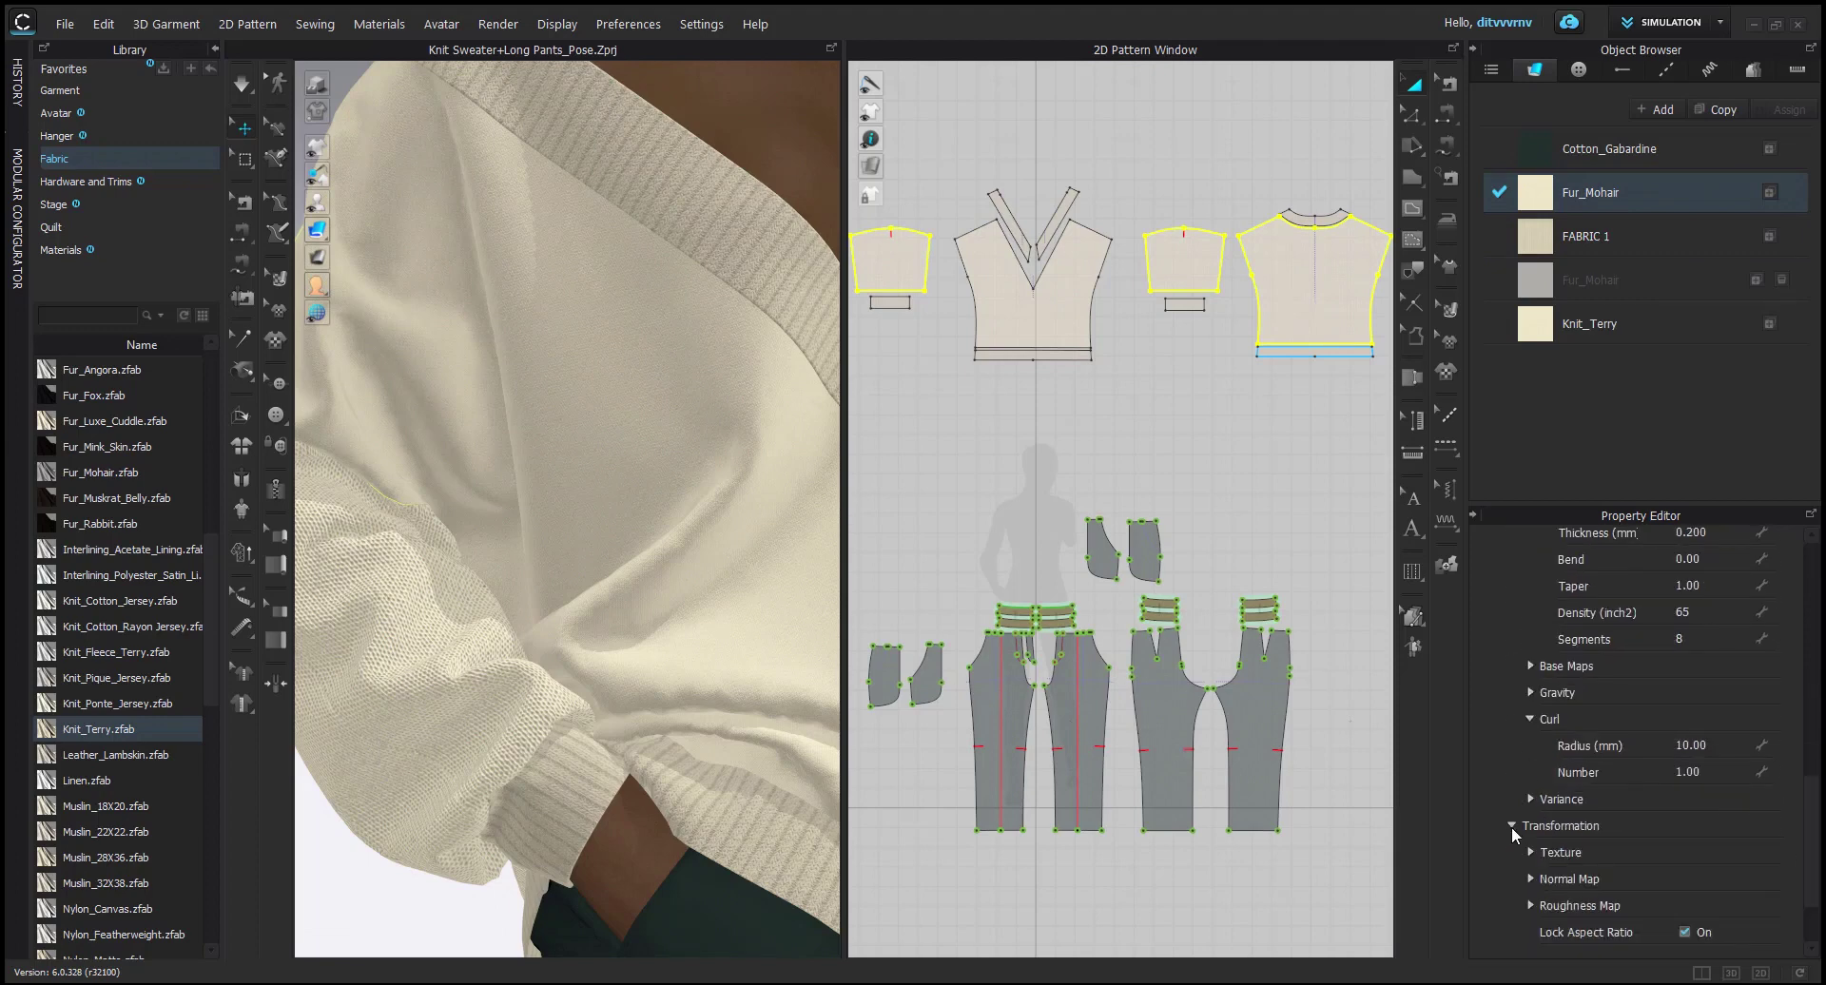
click(1528, 743)
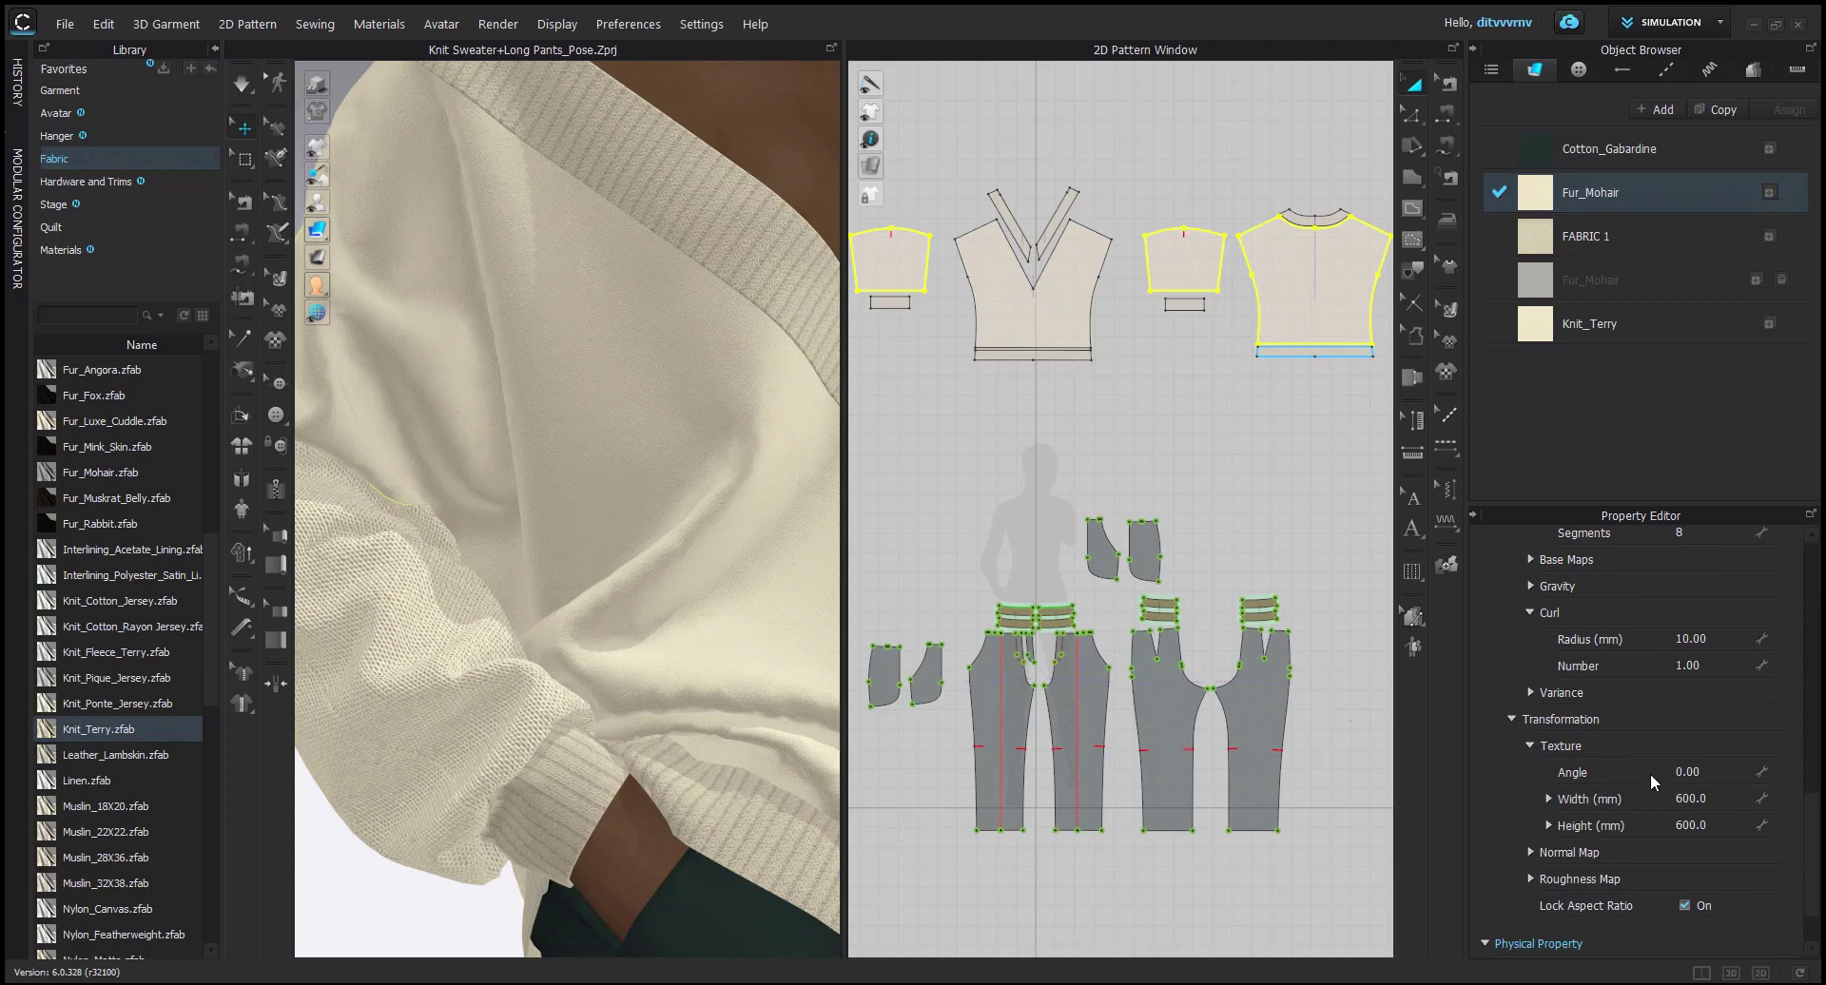
click(1600, 326)
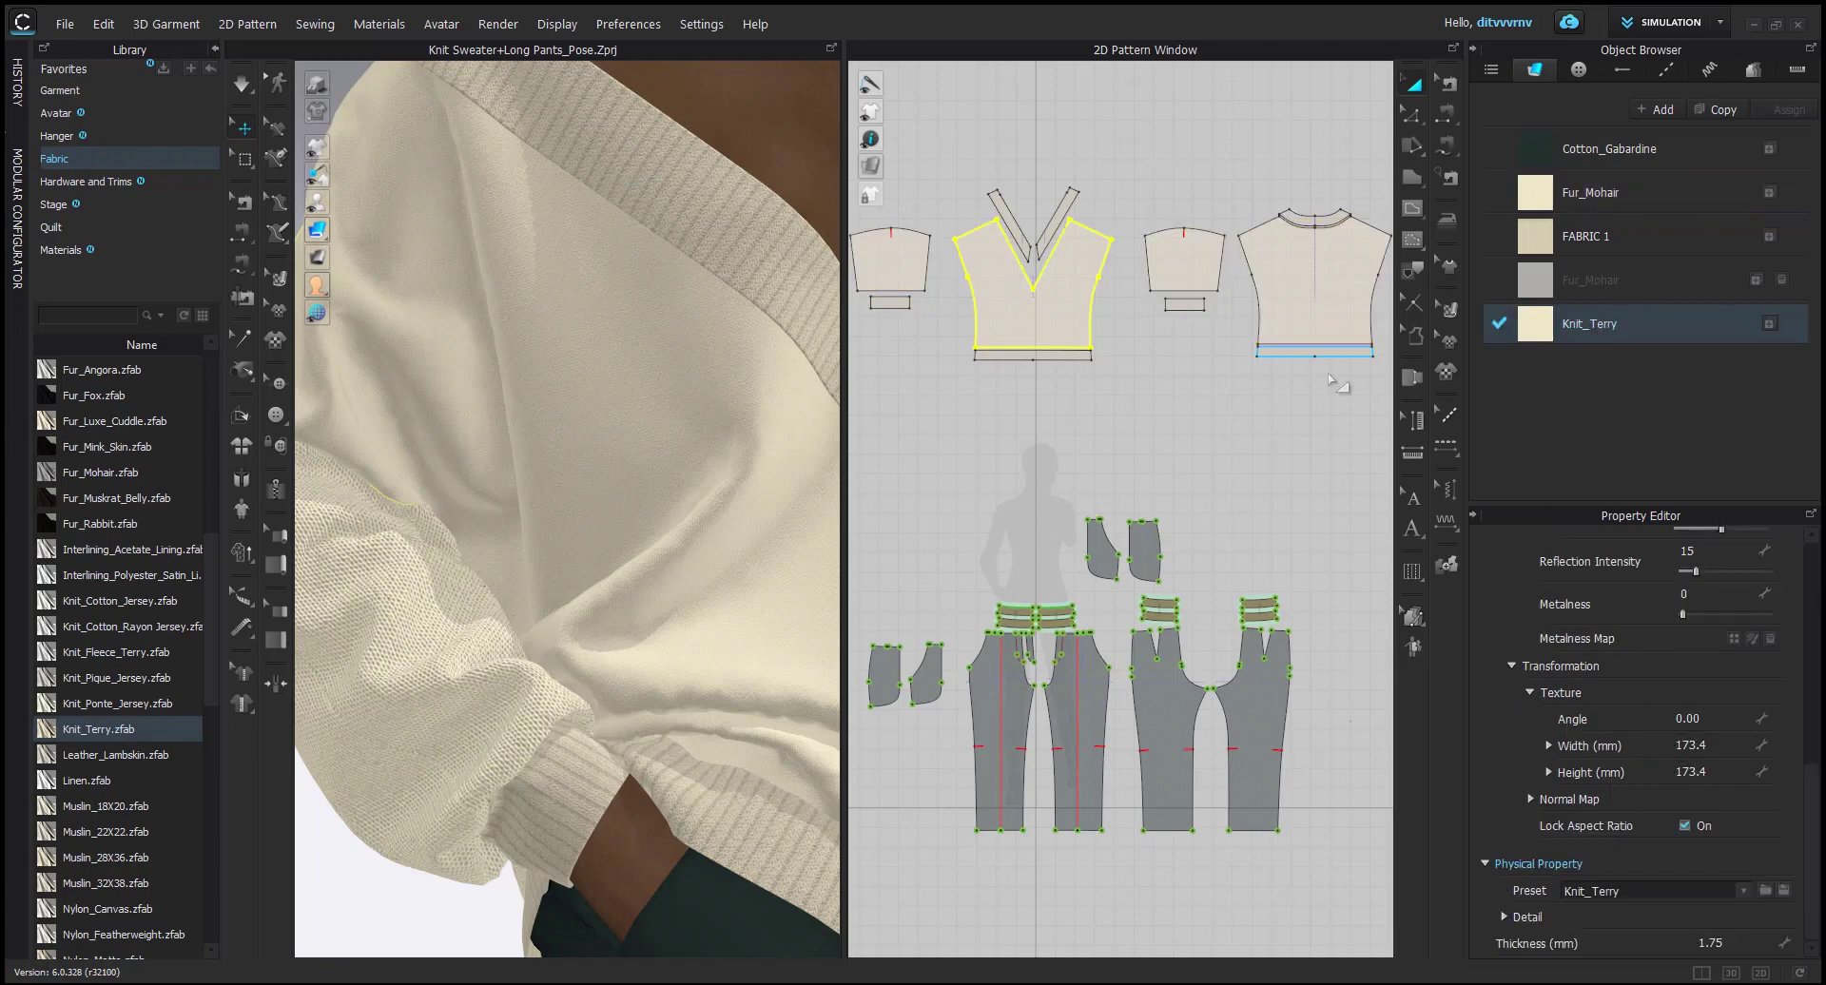
Put the original Fur_Mohair fabric back on the sweater front.
drag(1578, 192, 808, 409)
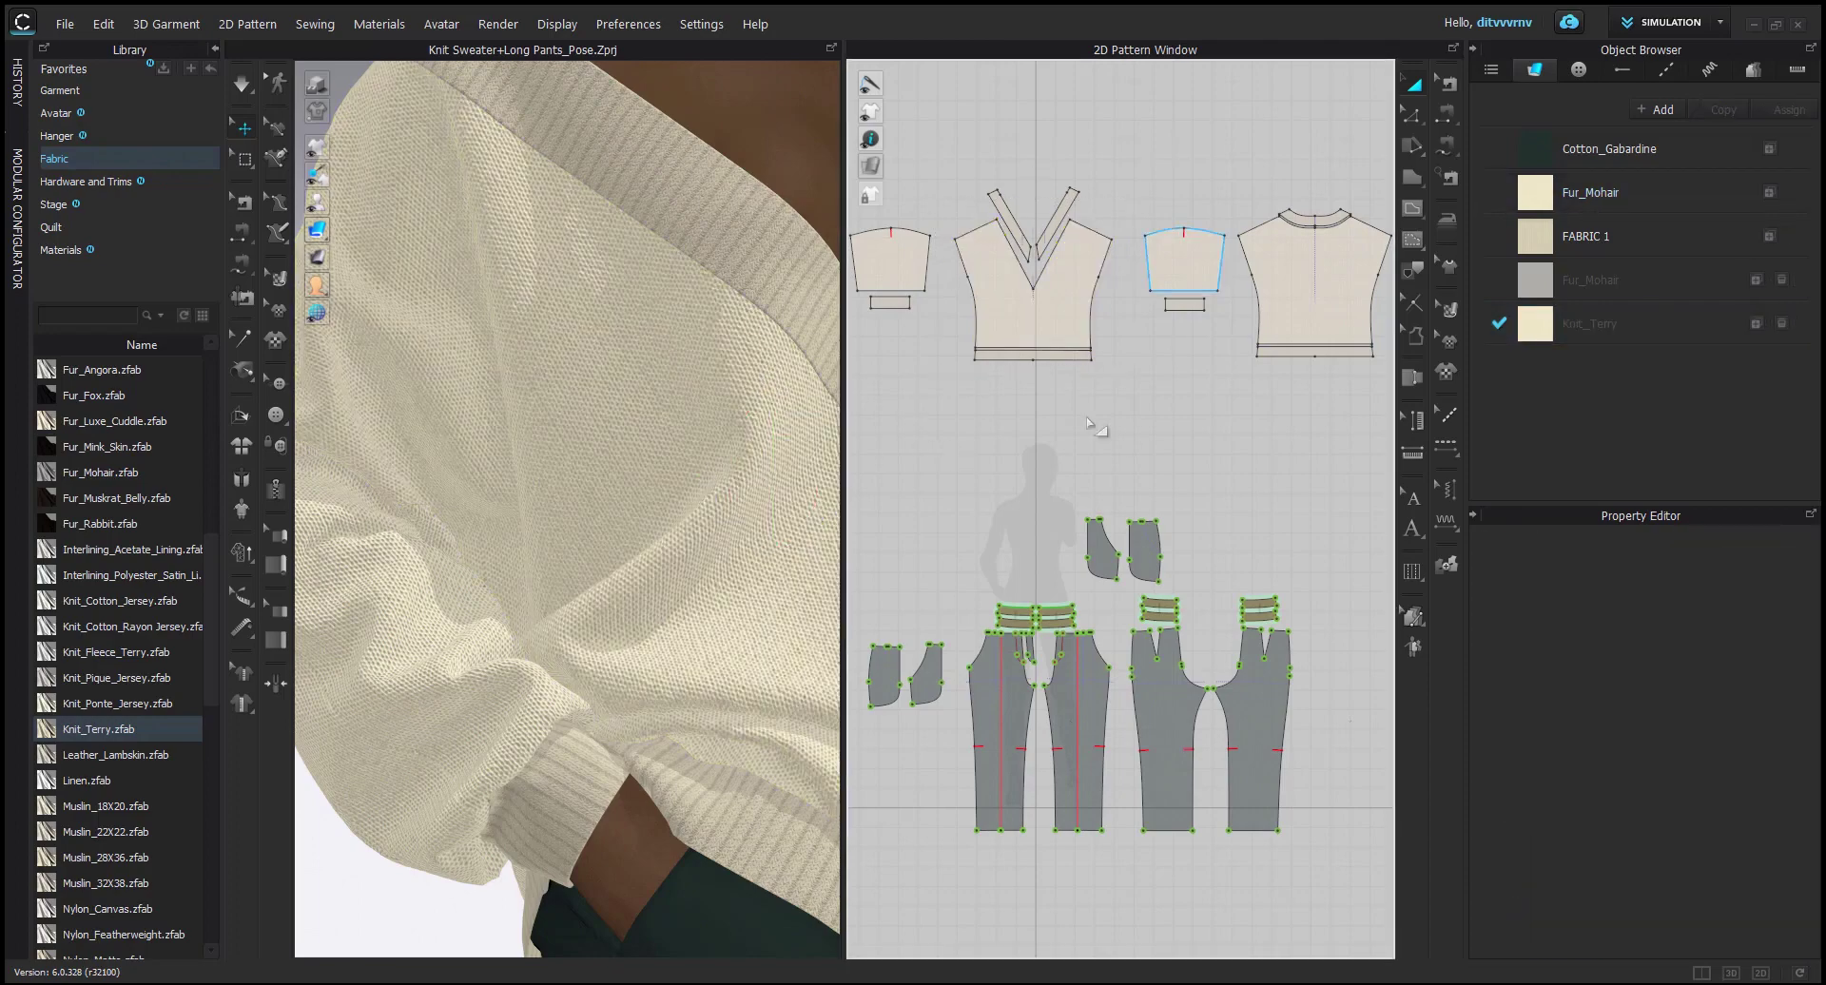
scroll(643, 522, down, 3)
scroll(644, 522, up, 3)
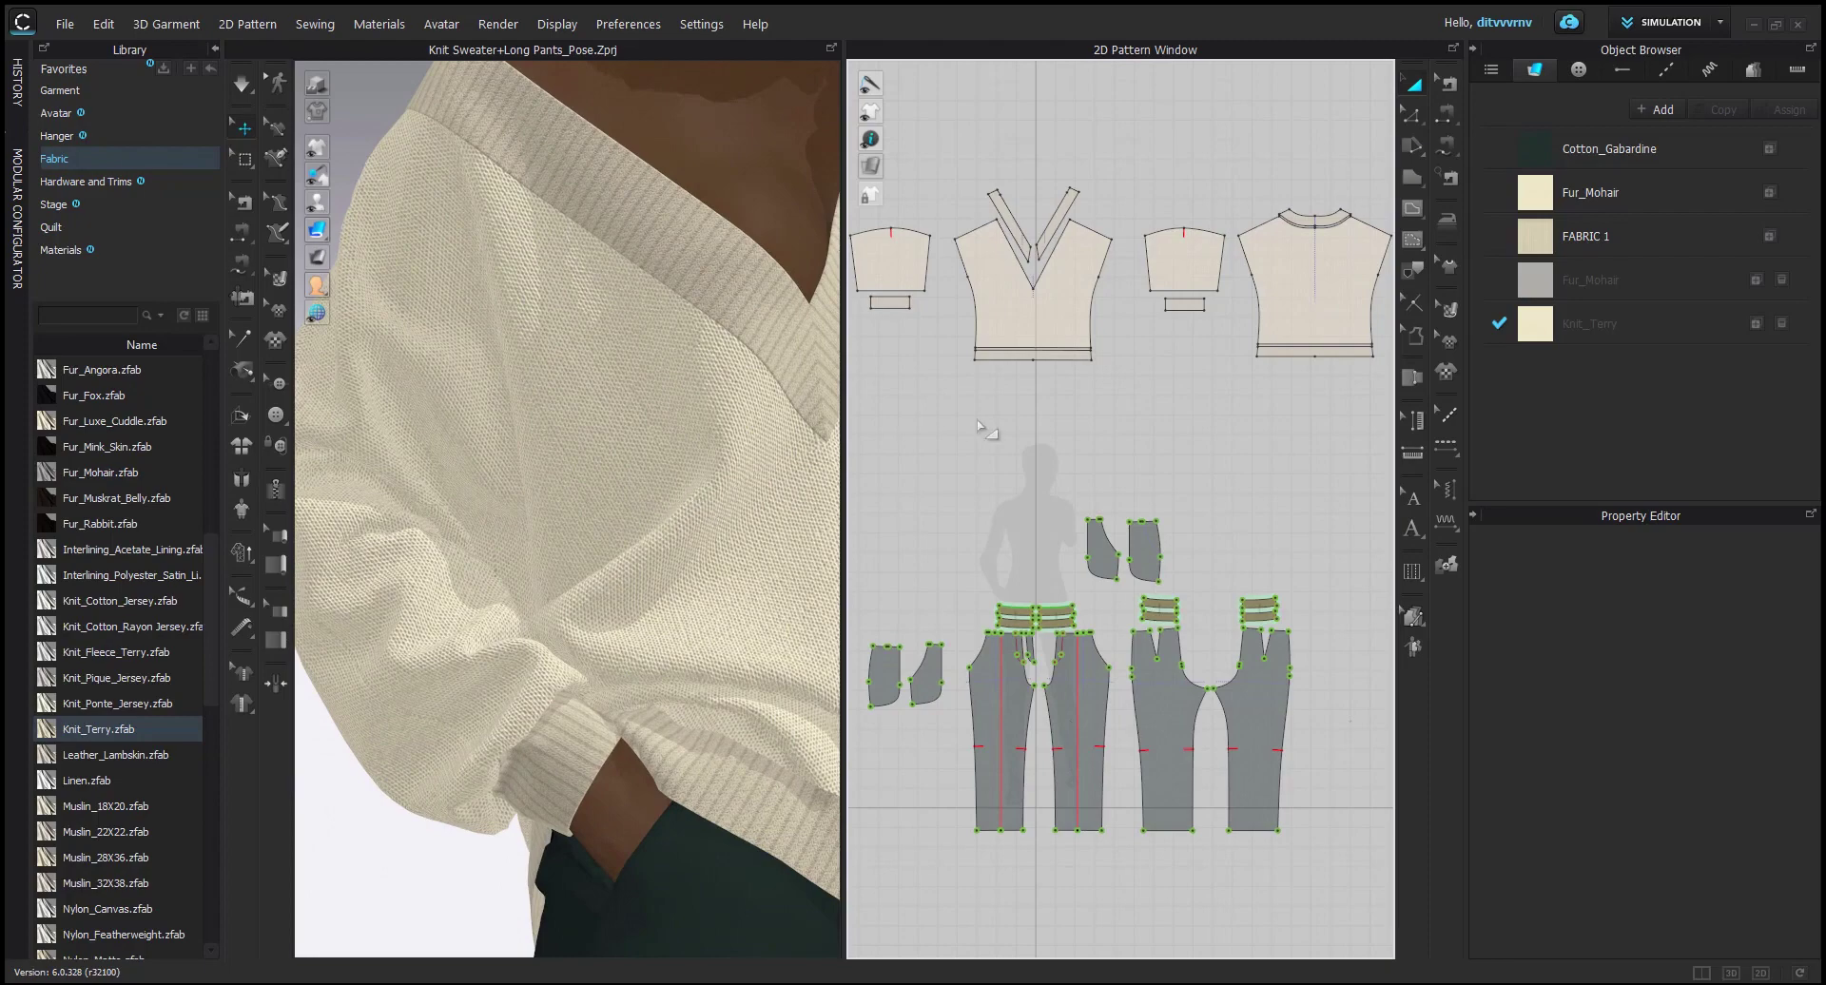
scroll(652, 428, down, 1)
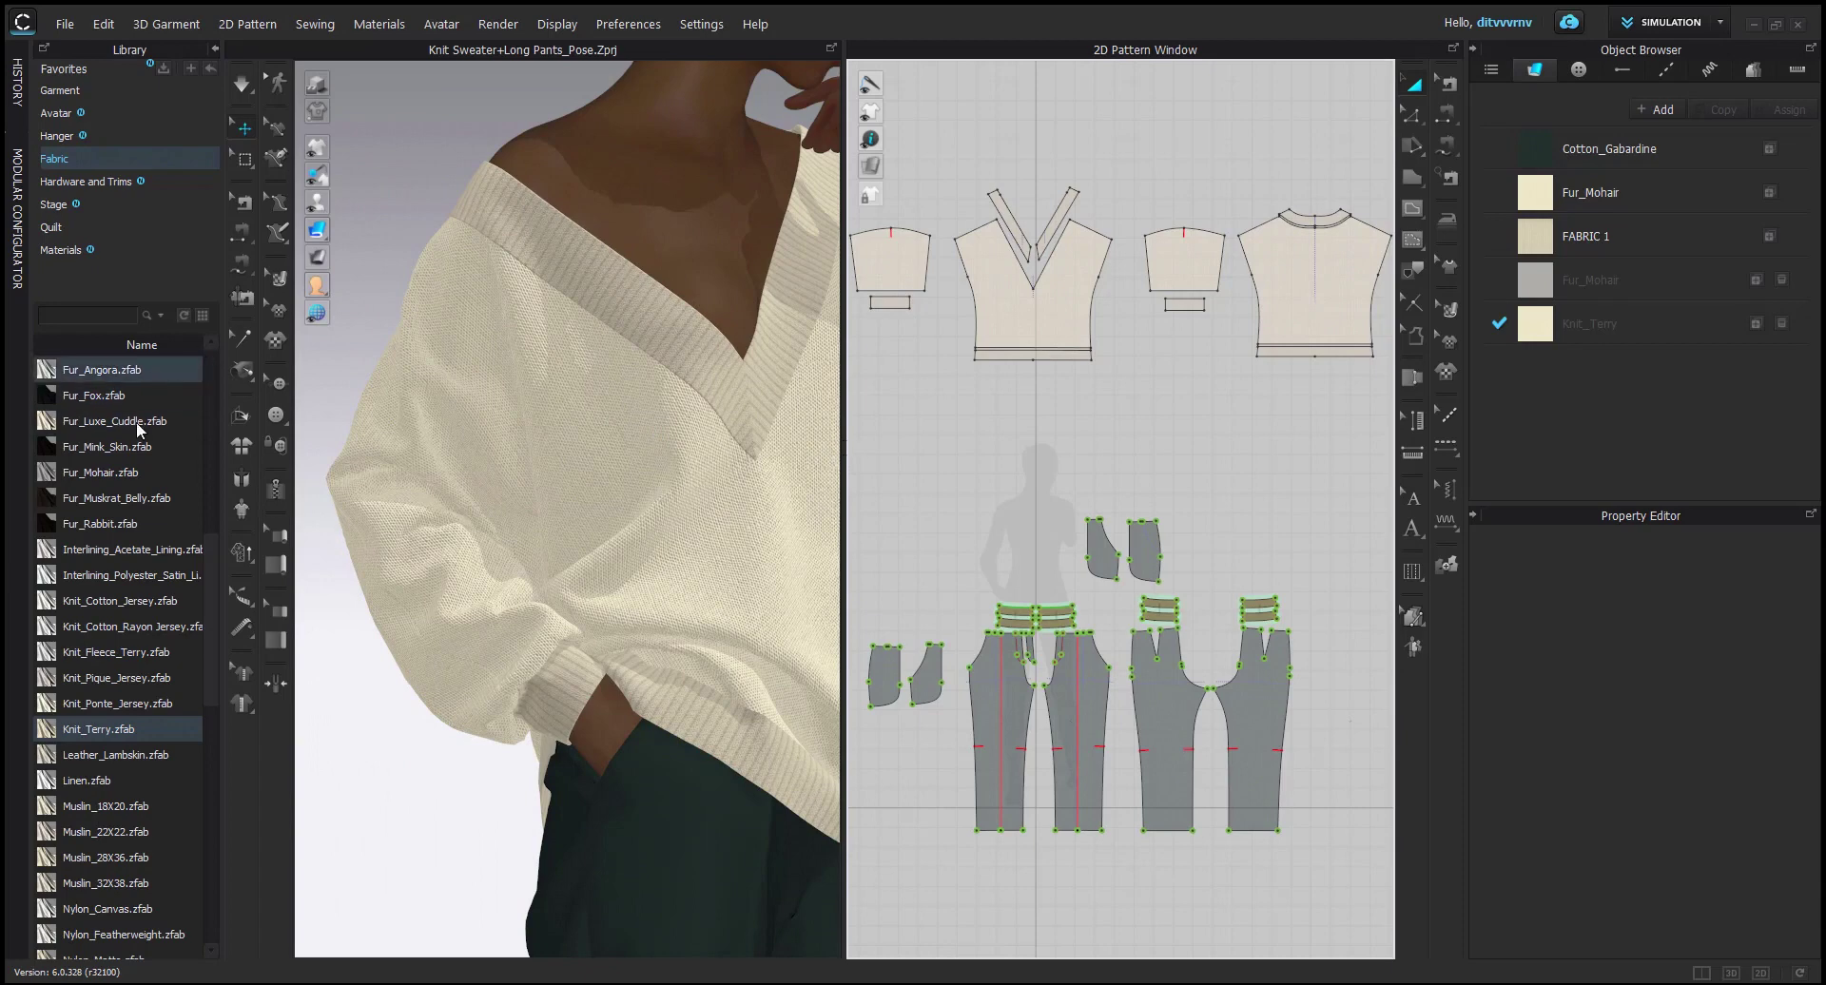
Hide the pants, the avatar and the sweater body pieces, leaving one knit sleeve visible.
scroll(1031, 556, down, 1)
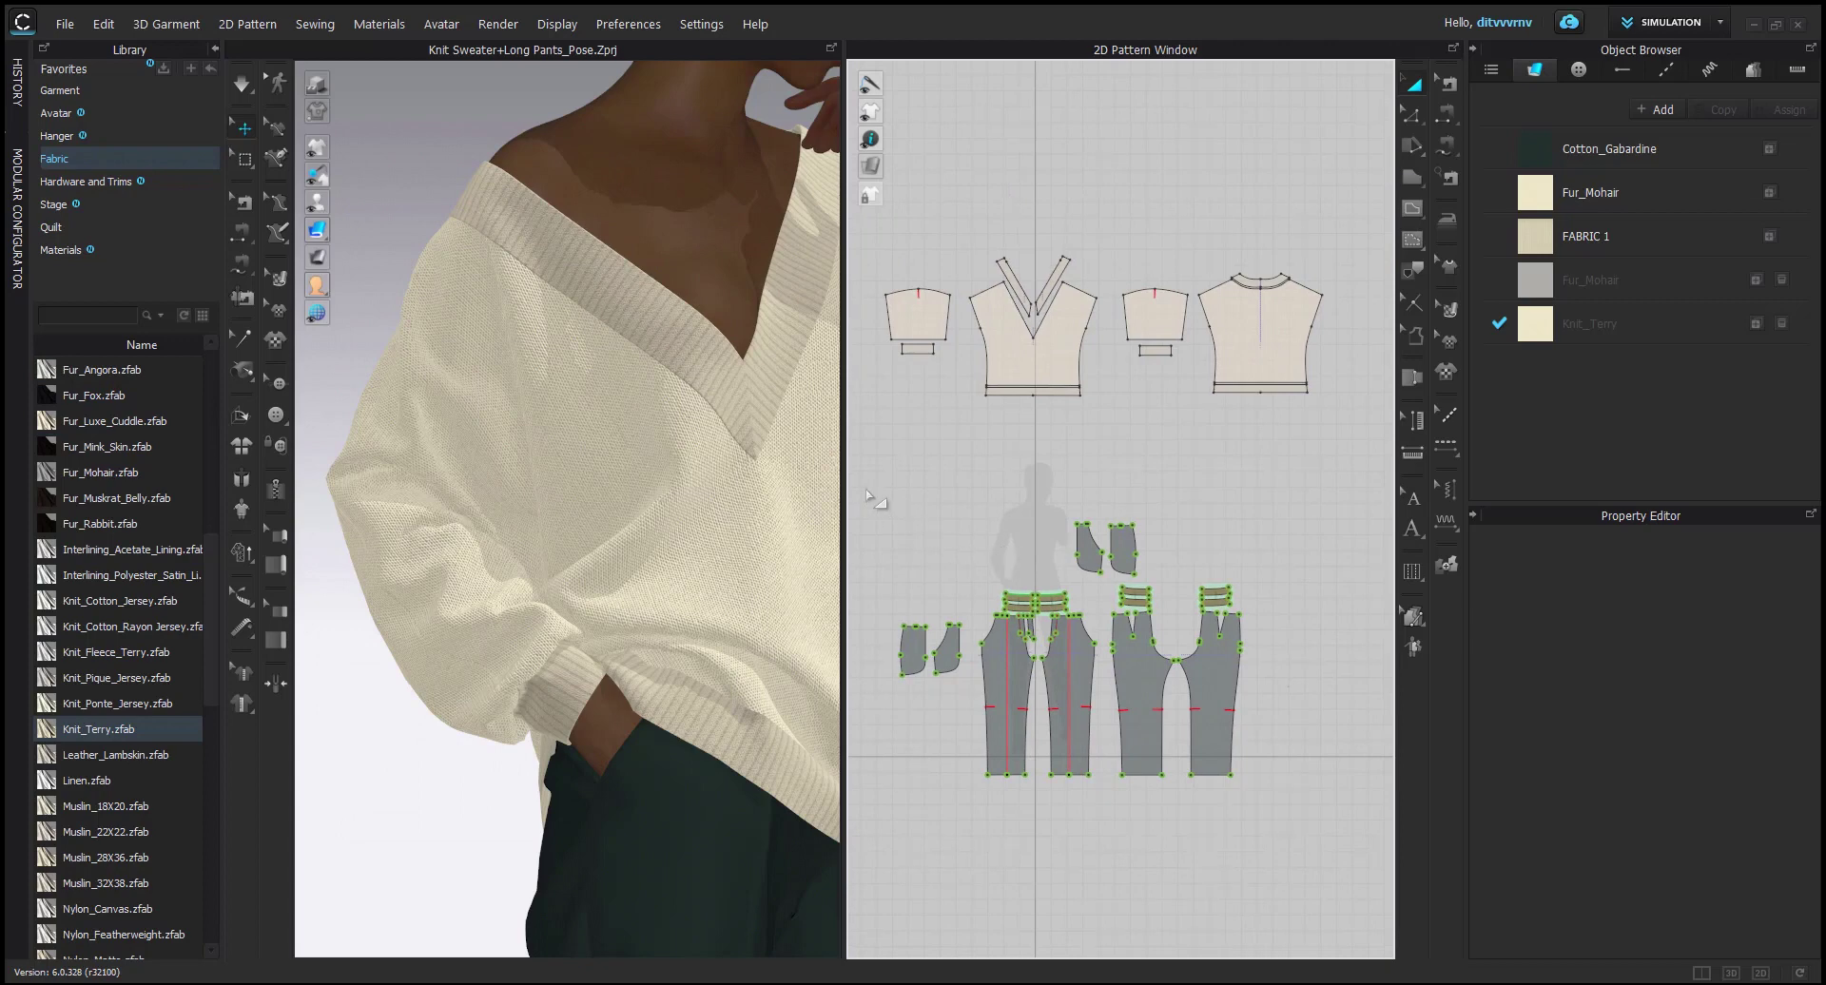
drag(867, 494, 1017, 800)
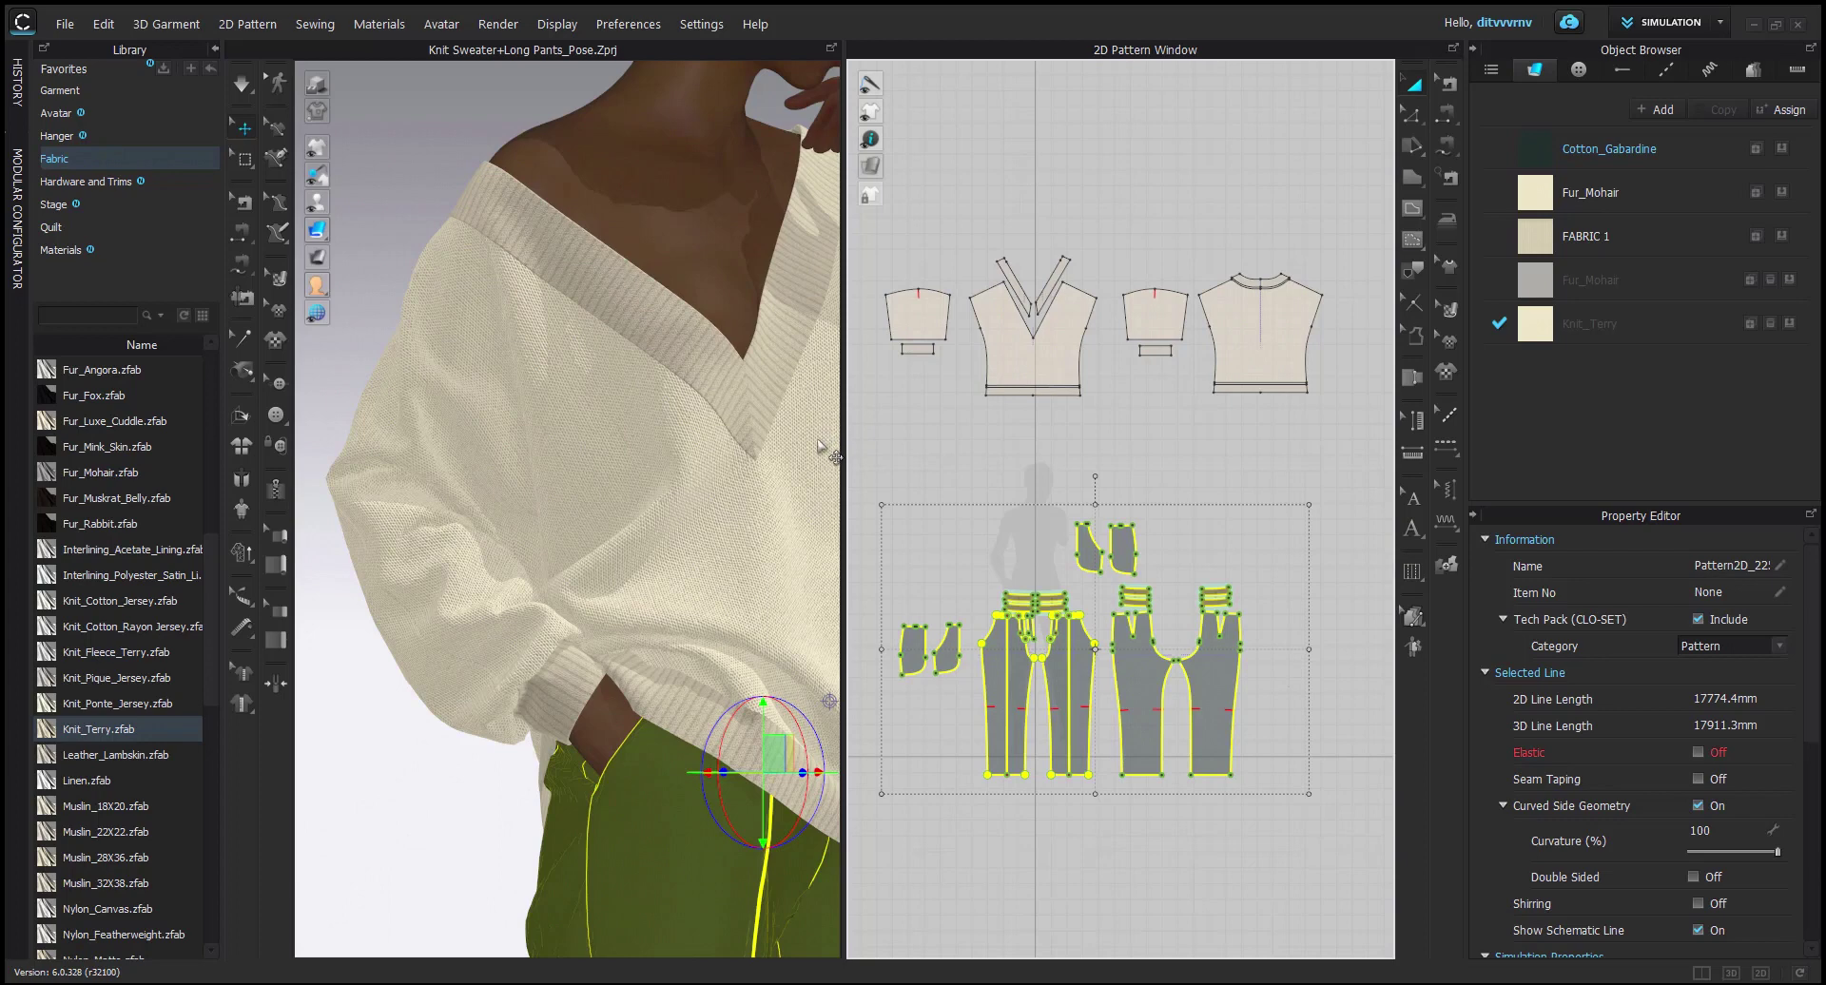
key(shift+q)
key(shift+a)
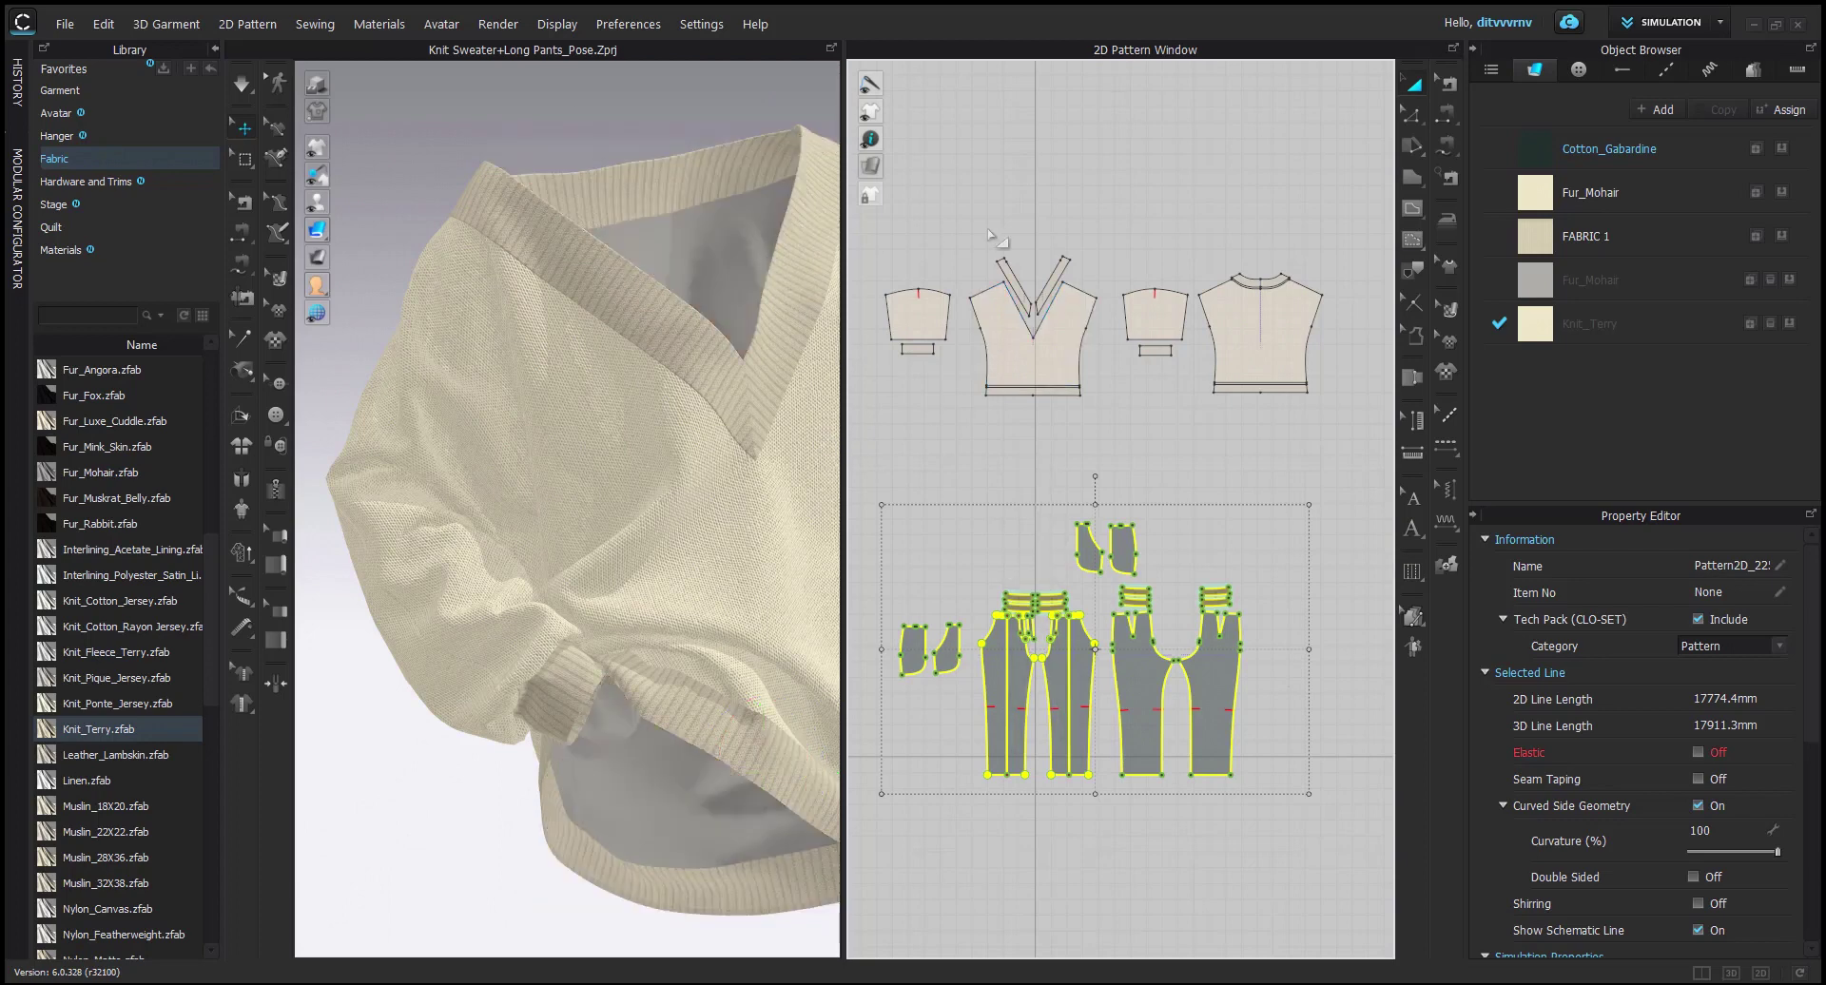
drag(989, 235, 1386, 466)
key(ctrl+h)
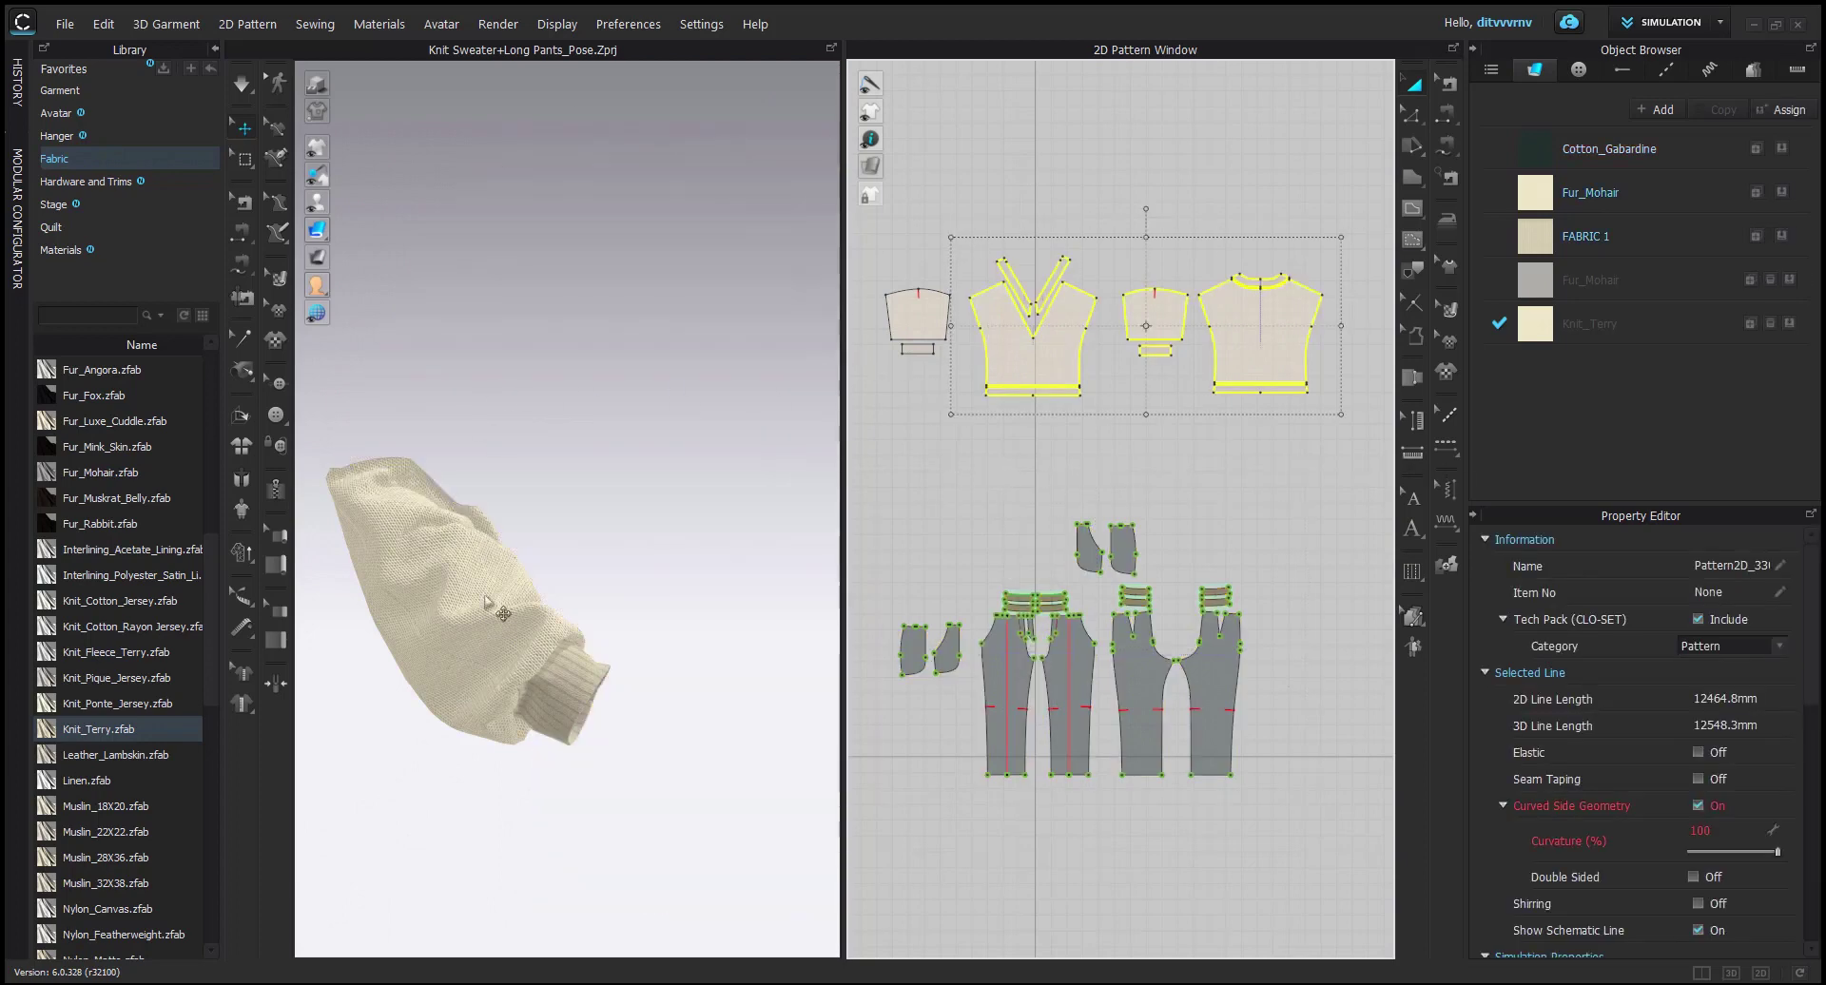
scroll(668, 529, up, 5)
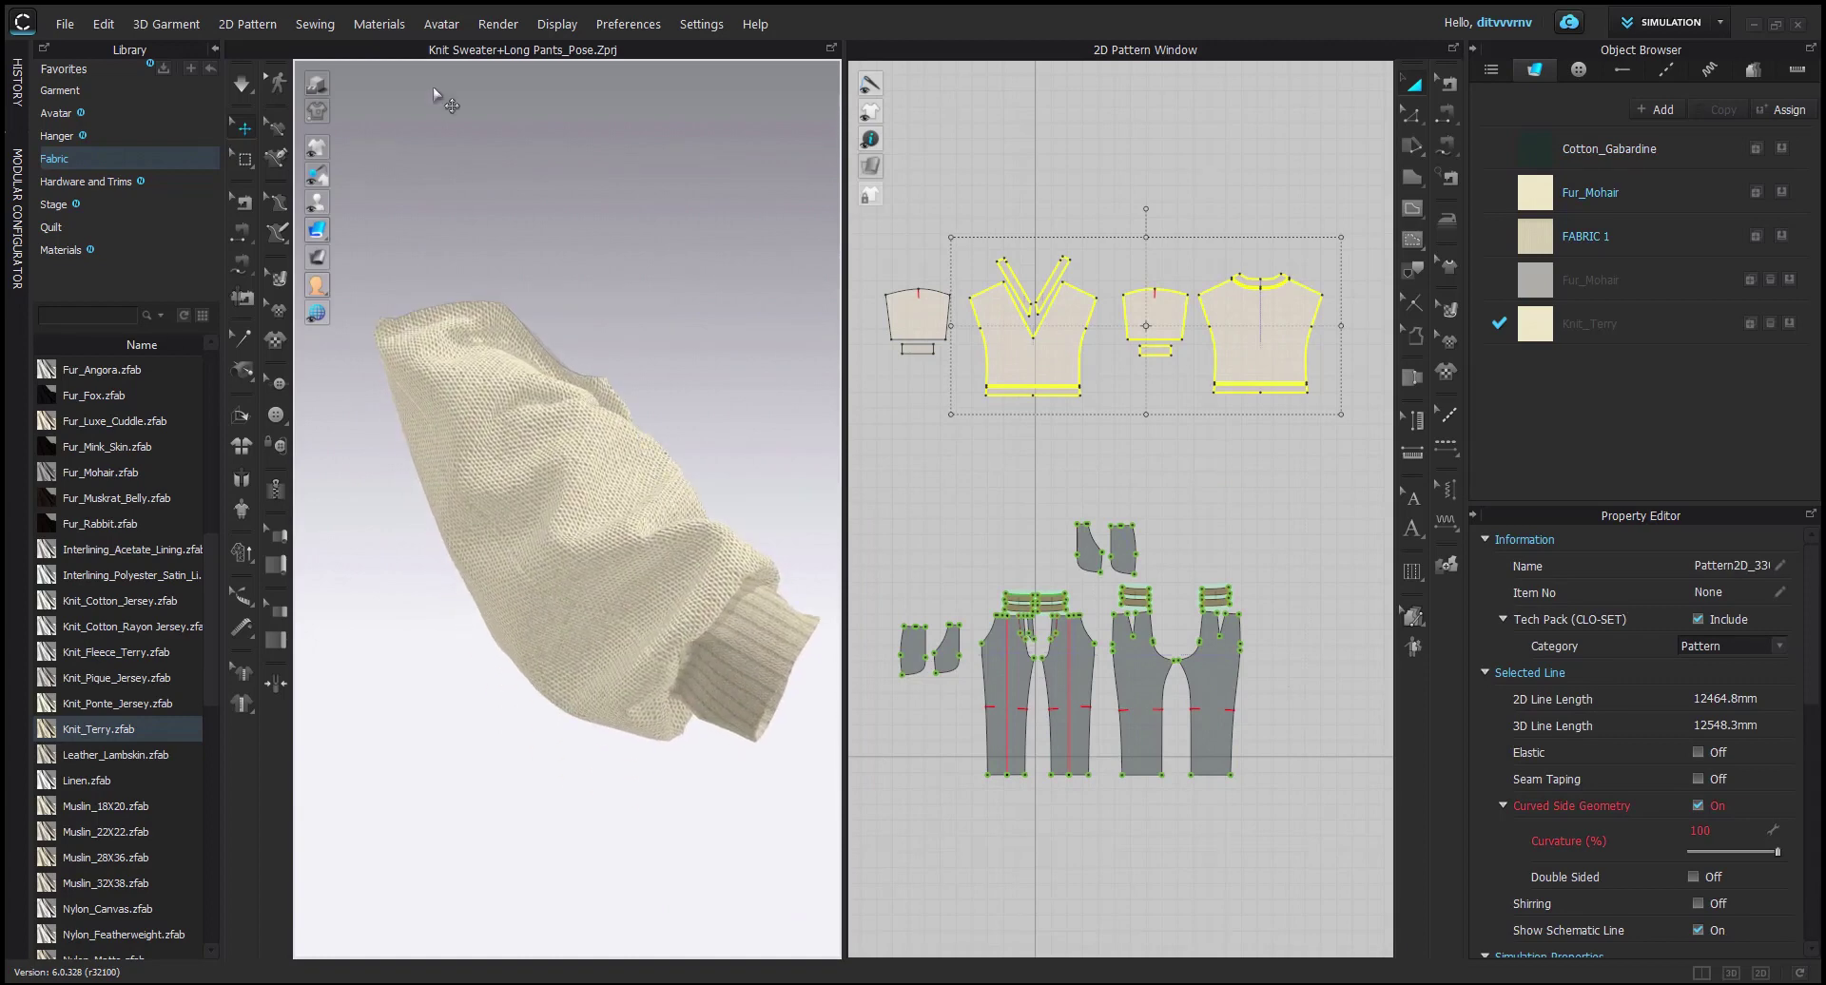
Open the Render window, check its image size and render settings, and start the interactive render.
click(500, 26)
click(509, 46)
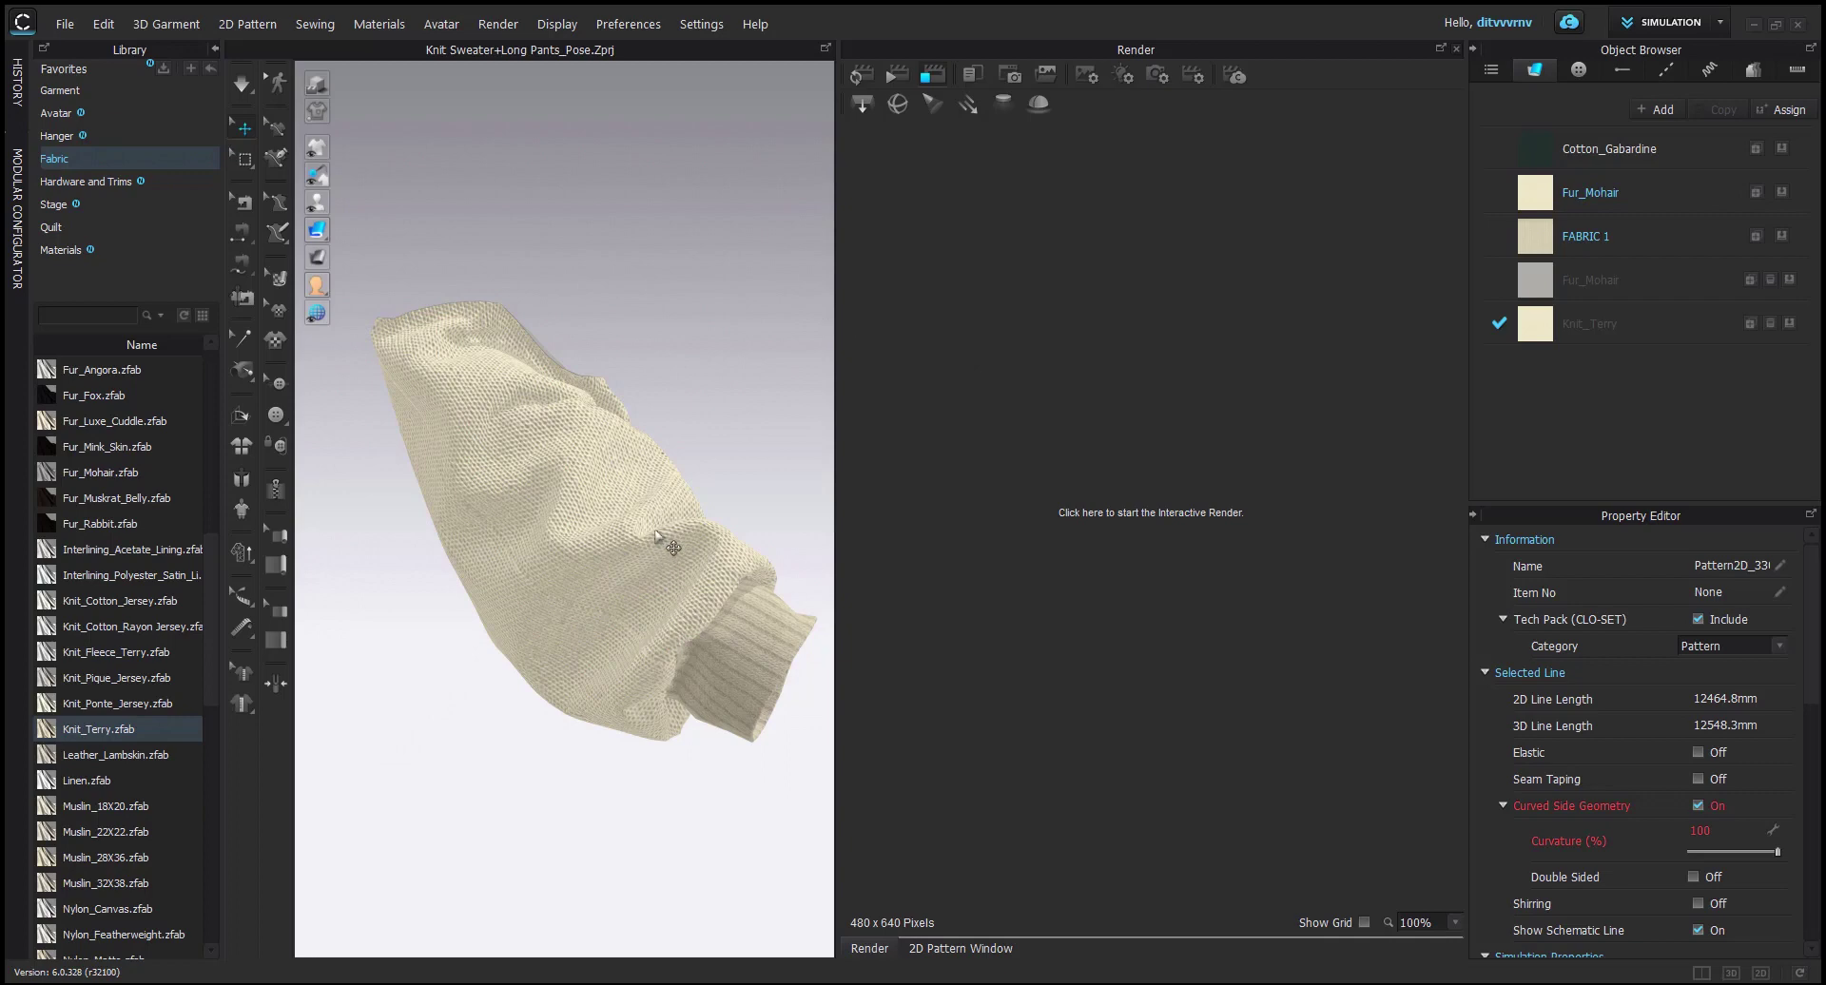
middle_drag(632, 395, 624, 403)
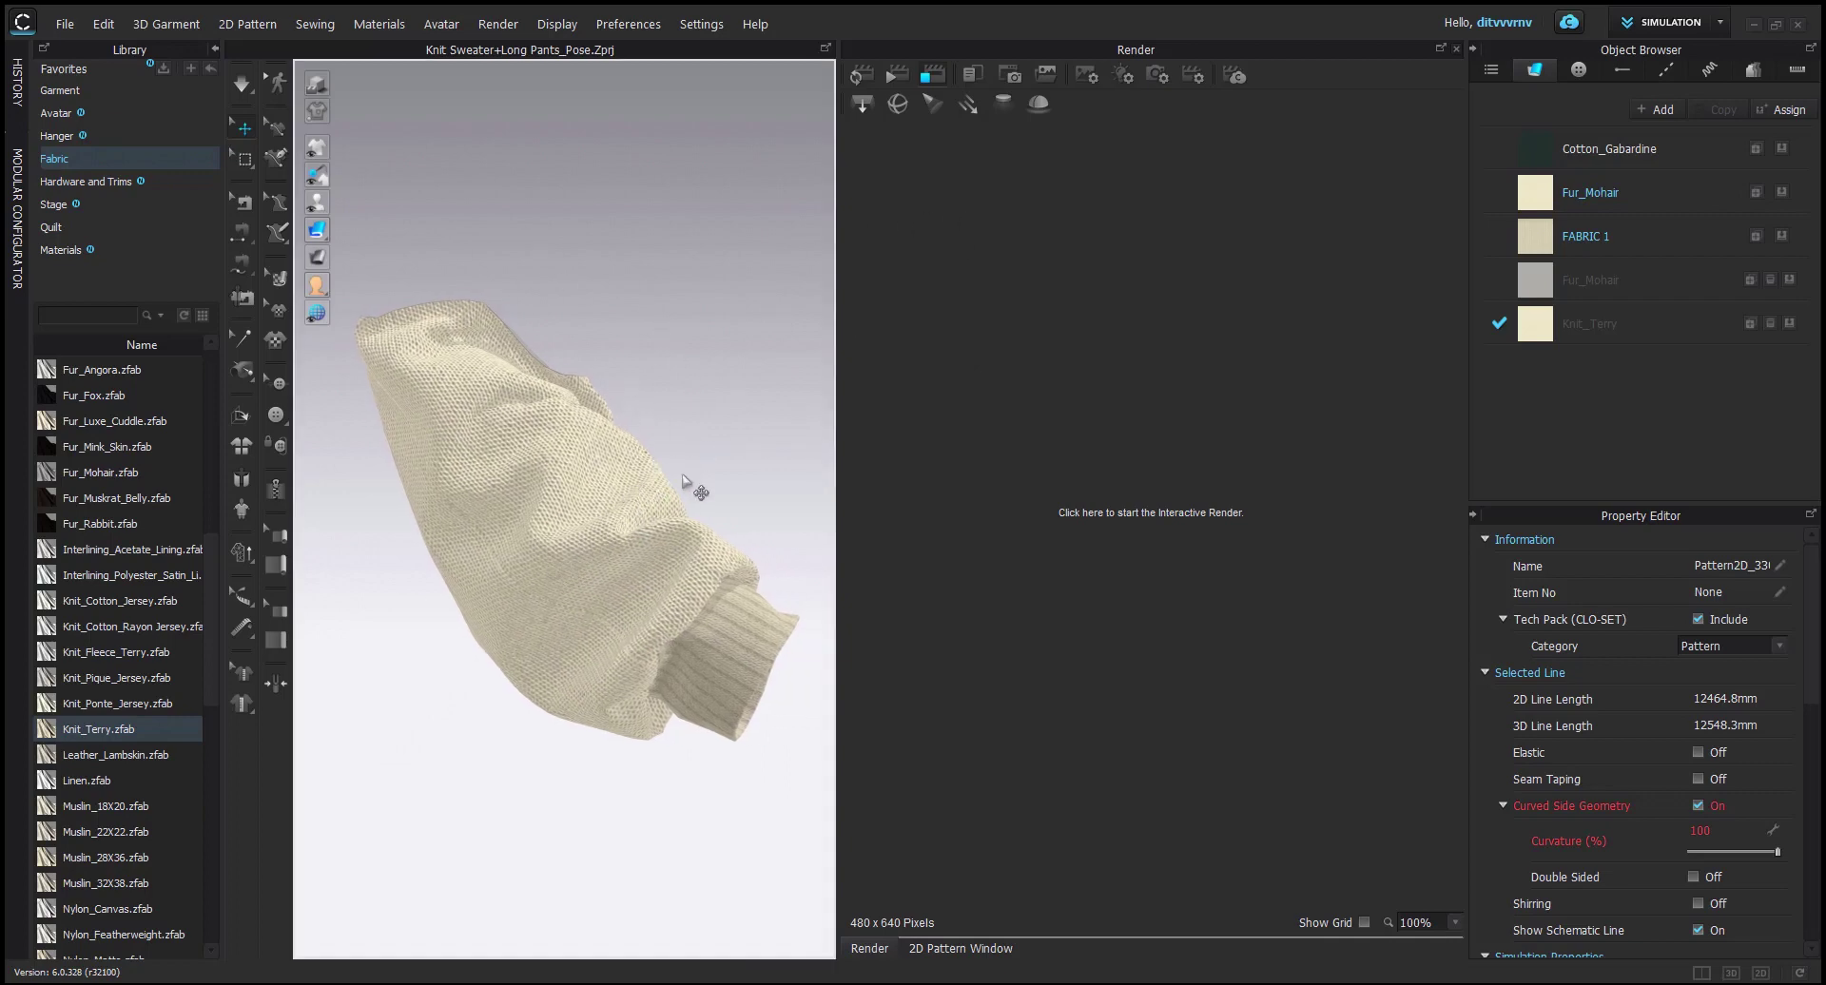
click(1091, 76)
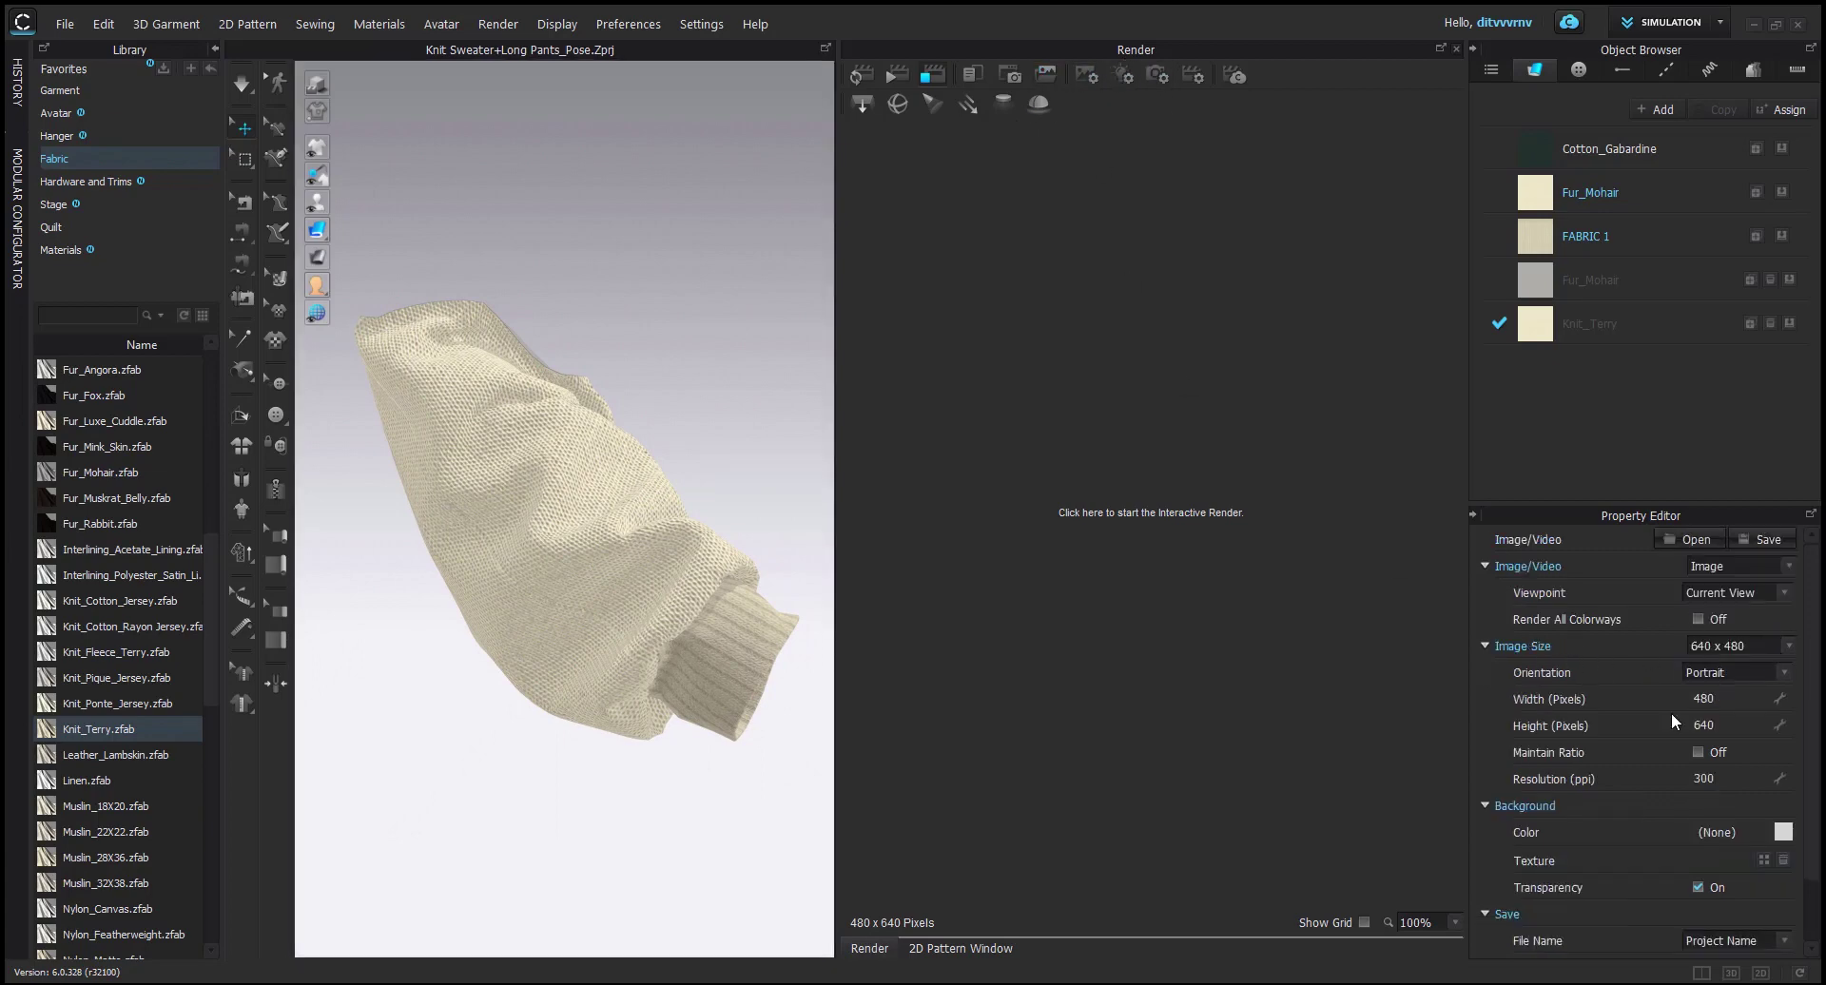
click(1163, 76)
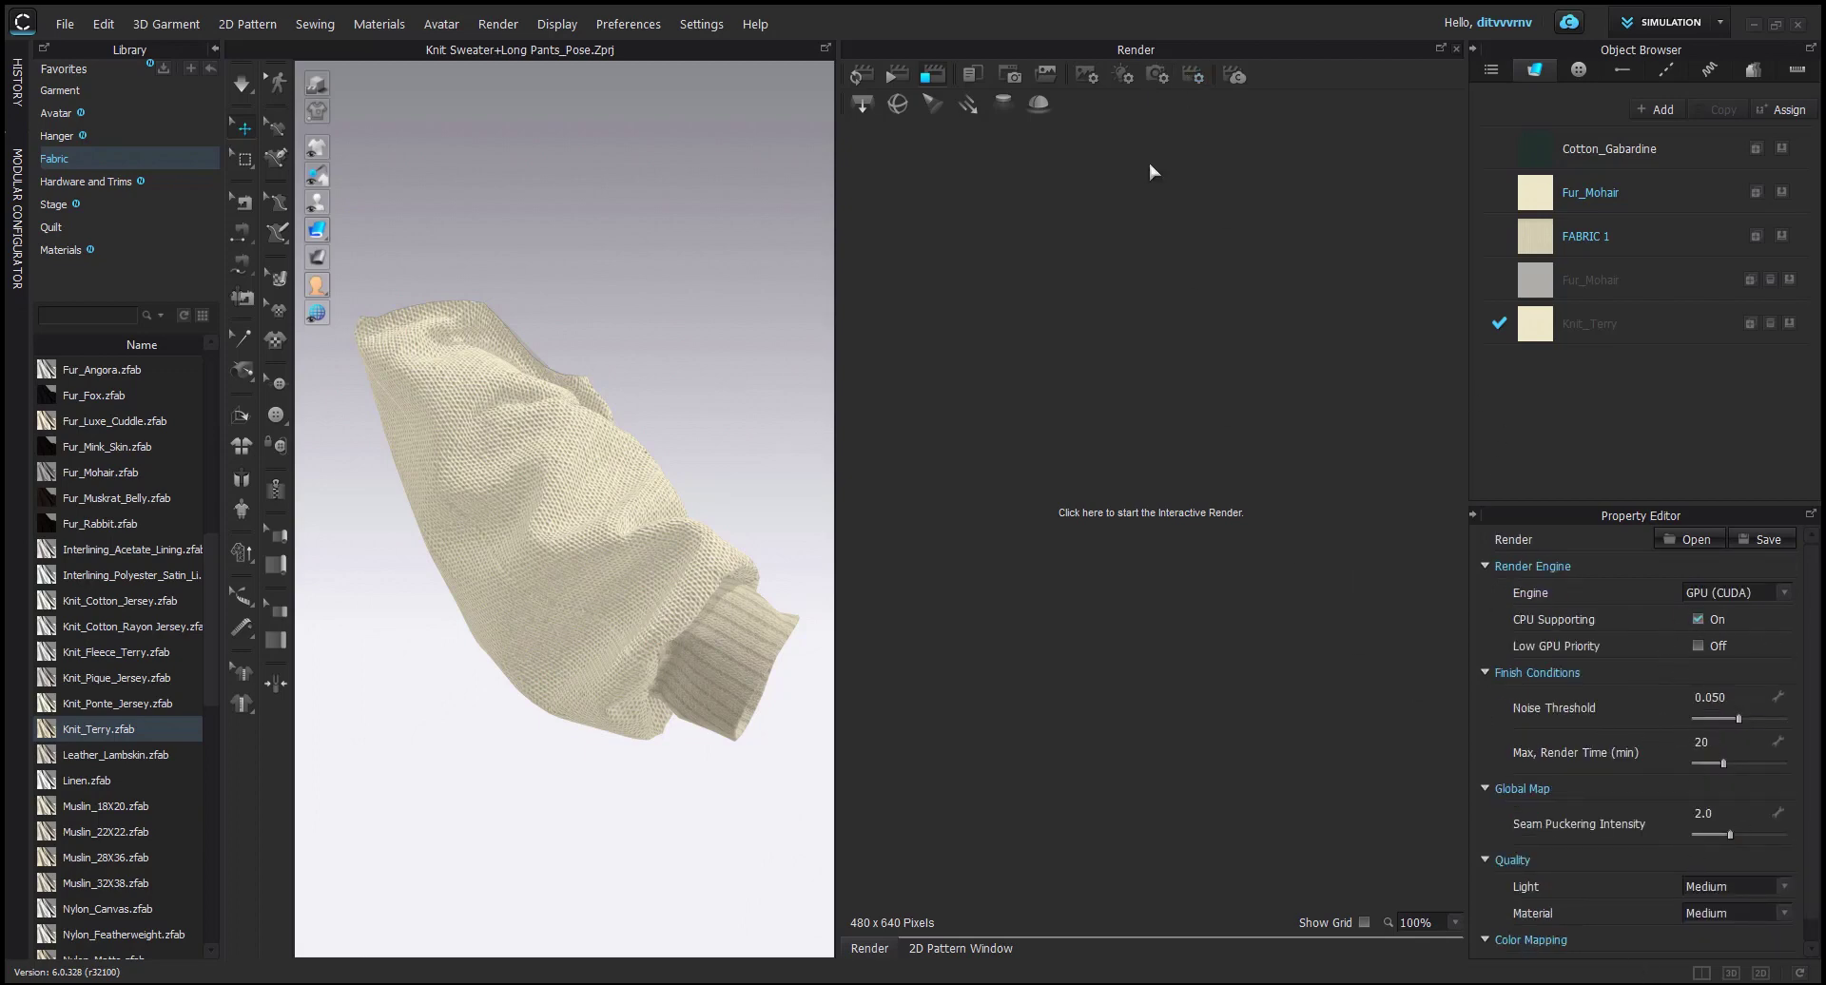
click(901, 75)
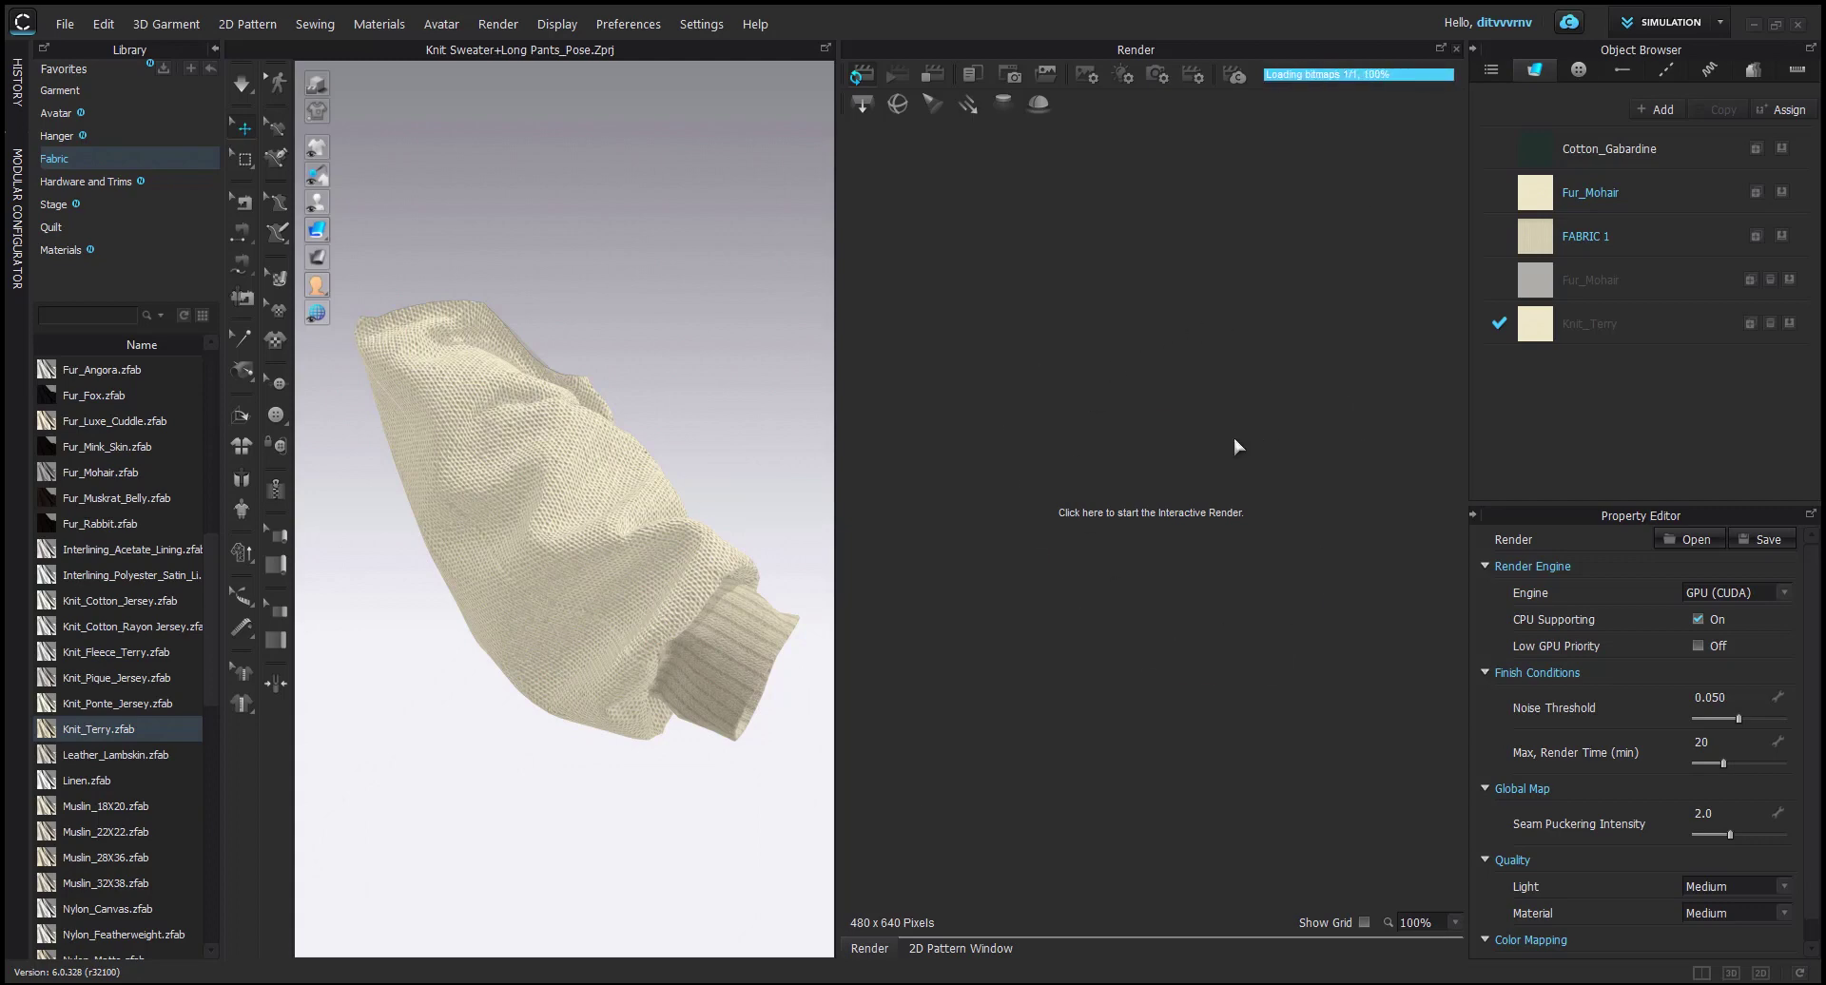
Set Fur_Mohair's fur length to 20 mm and tug the sleeve to reshape a fold.
scroll(583, 491, up, 3)
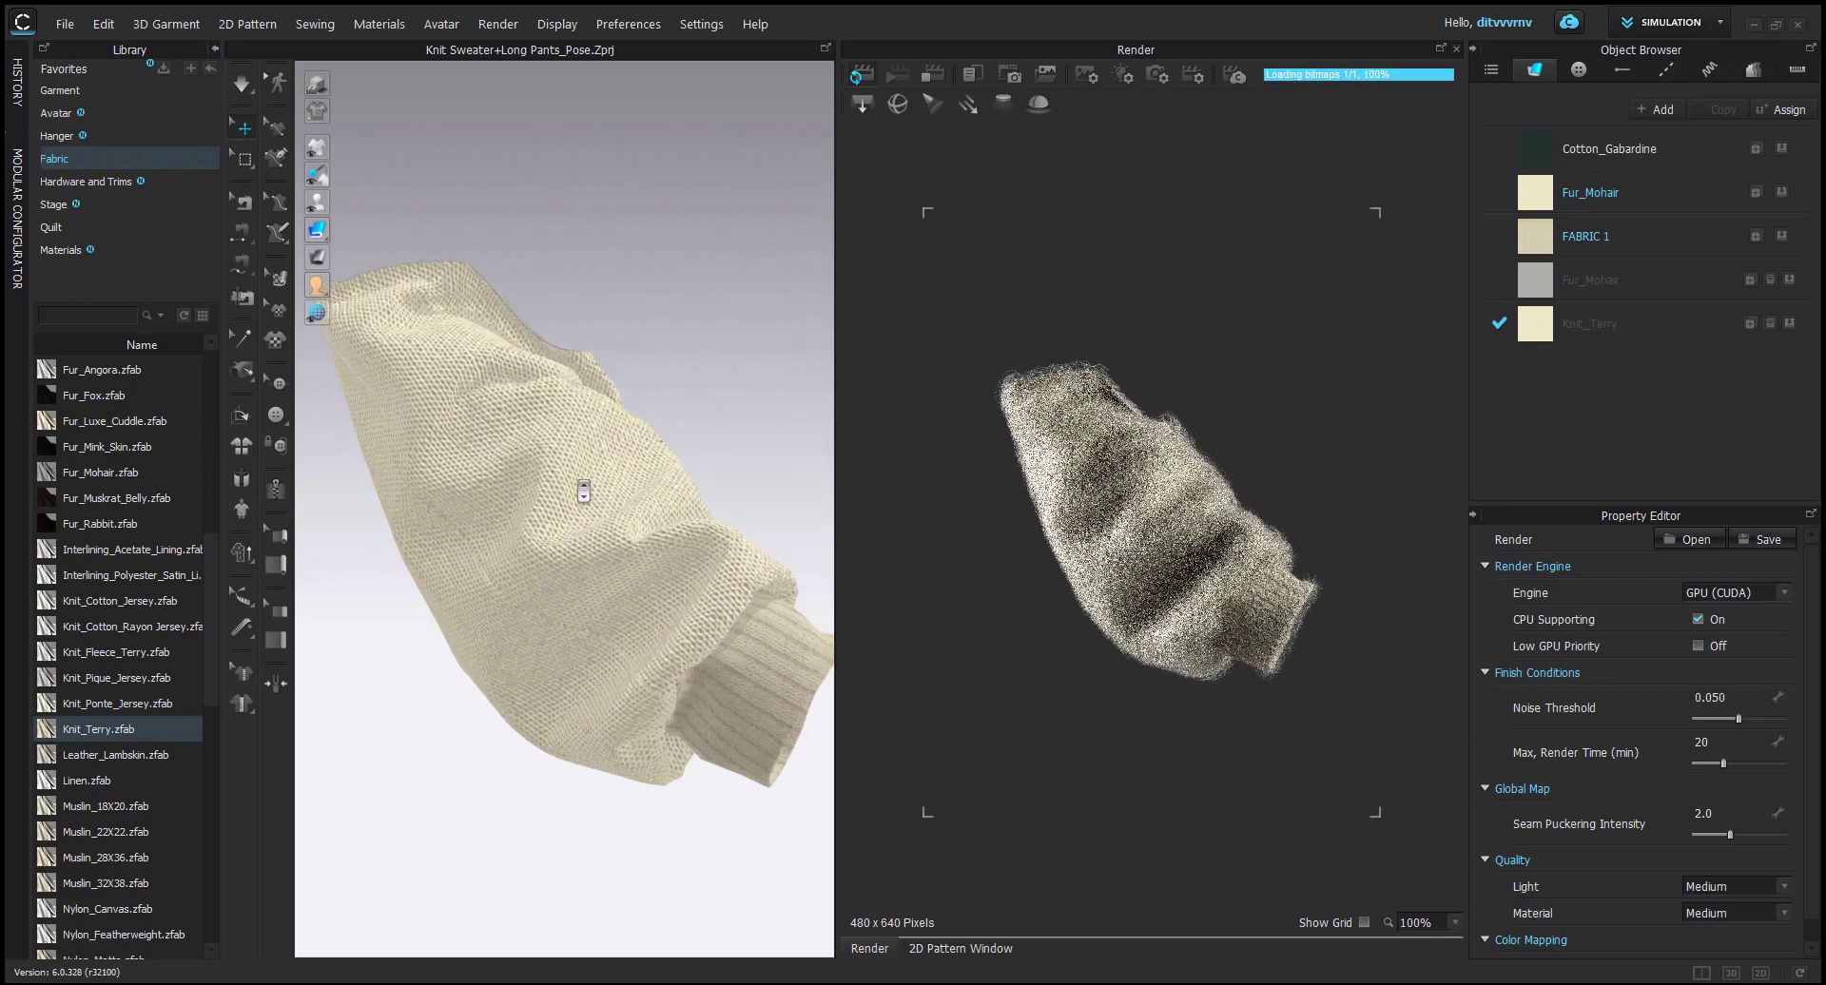
scroll(583, 491, up, 3)
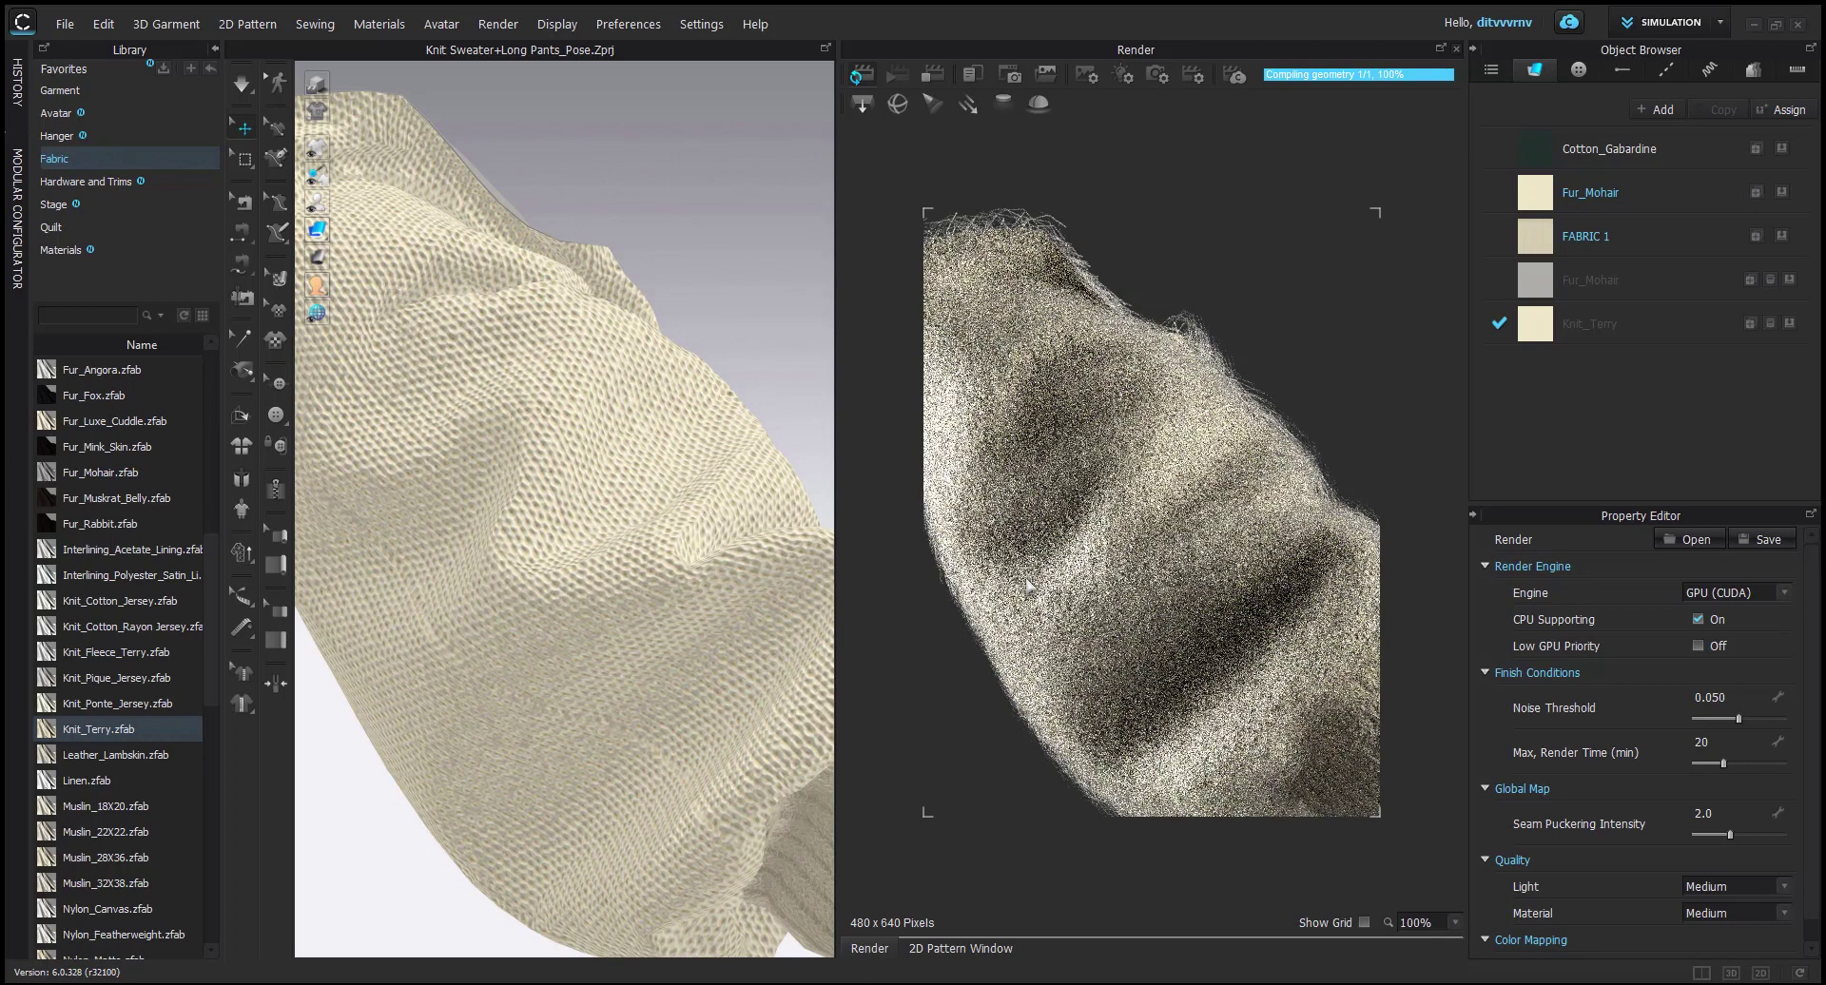
click(1618, 190)
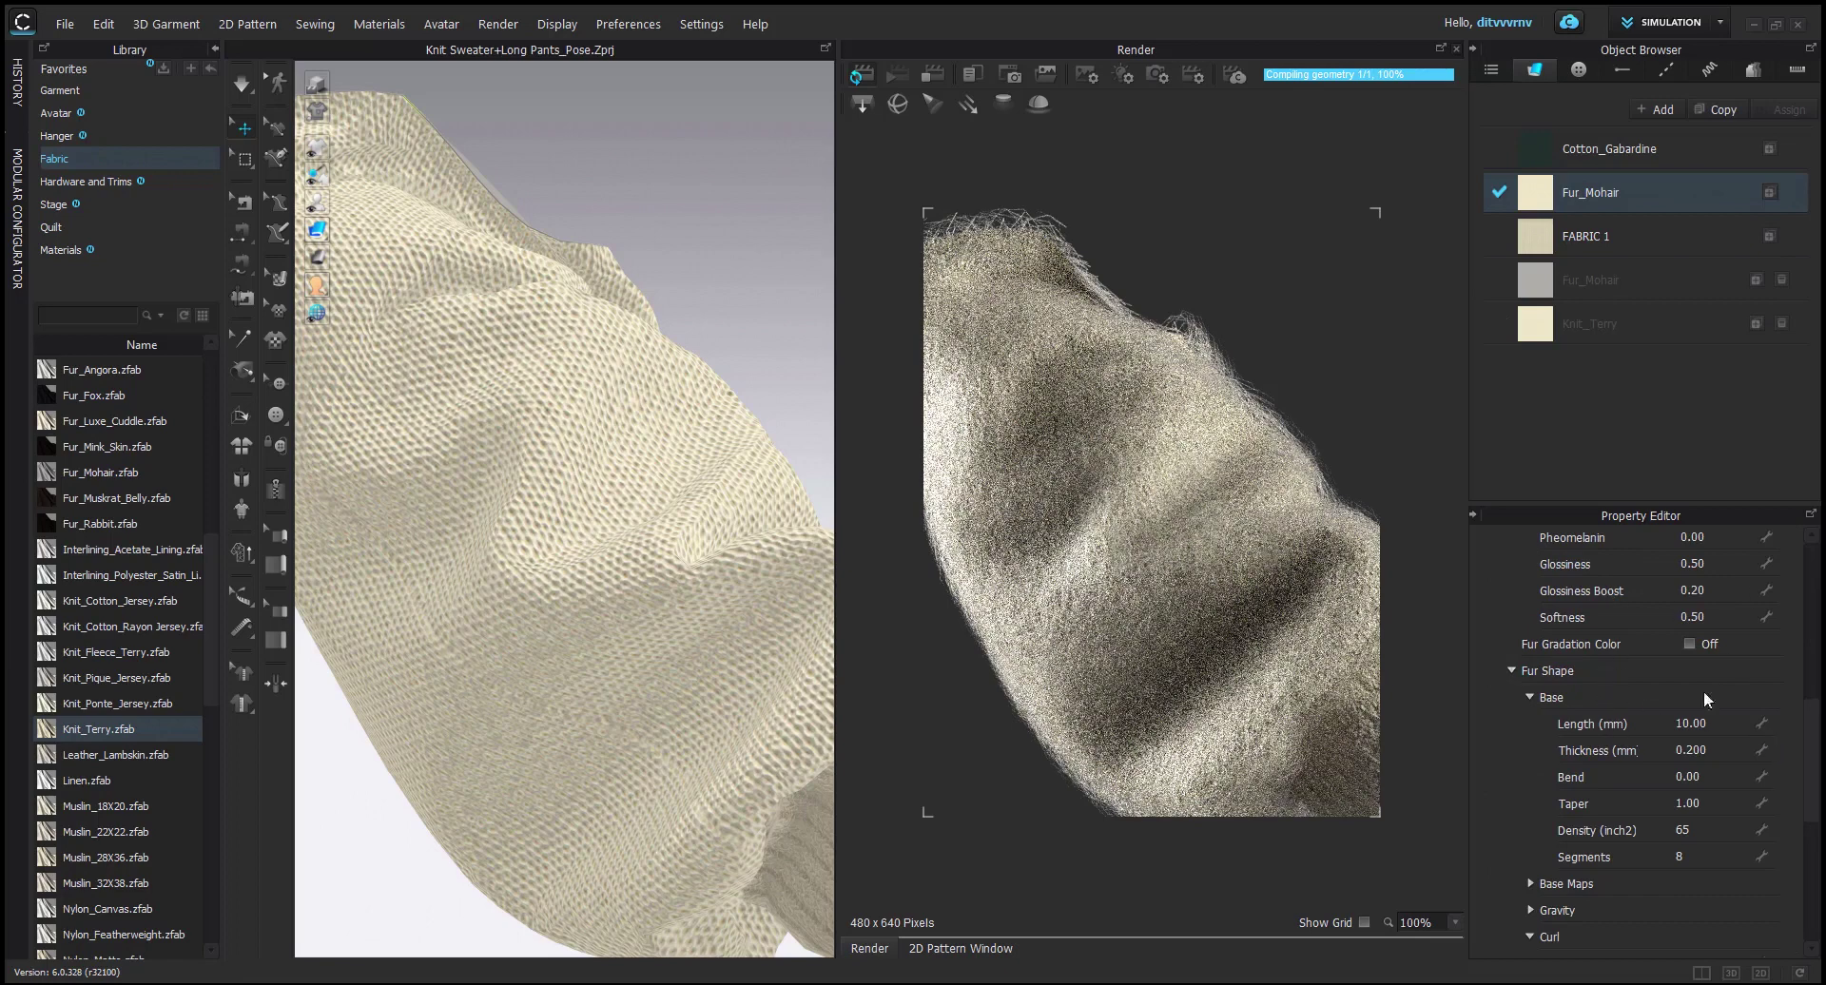
click(1721, 724)
text(20)
key(Return)
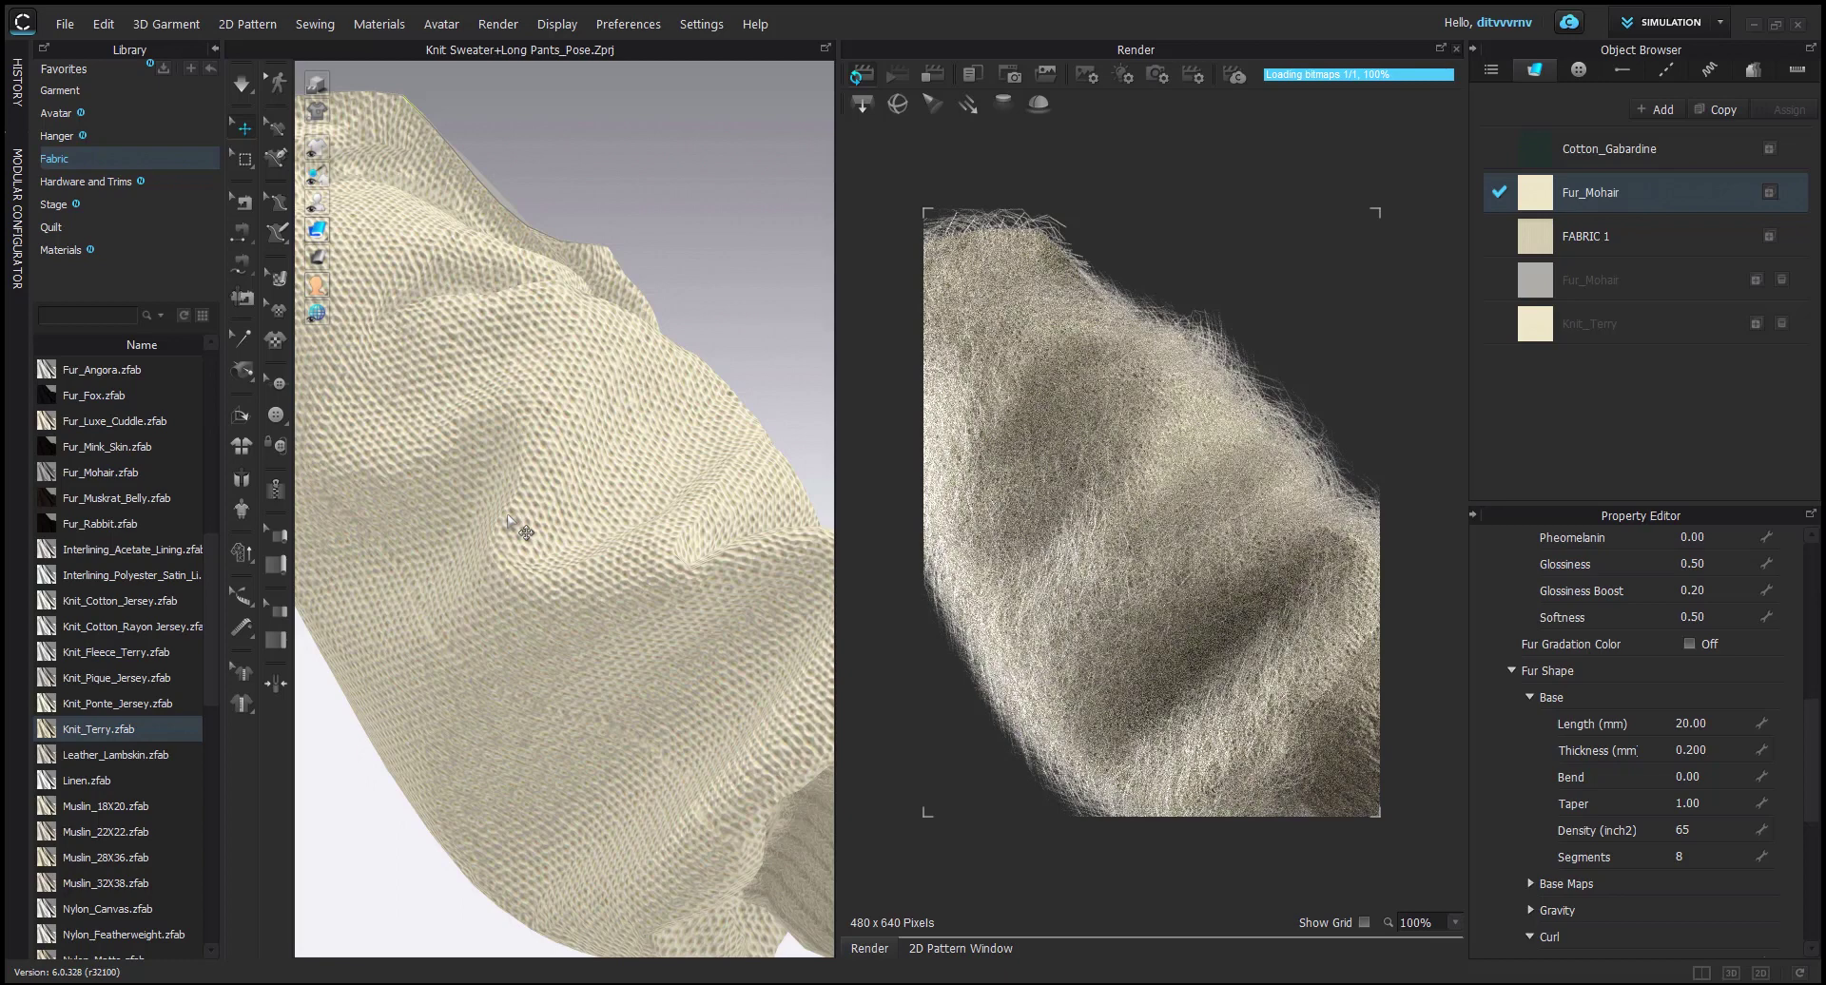
scroll(523, 531, down, 5)
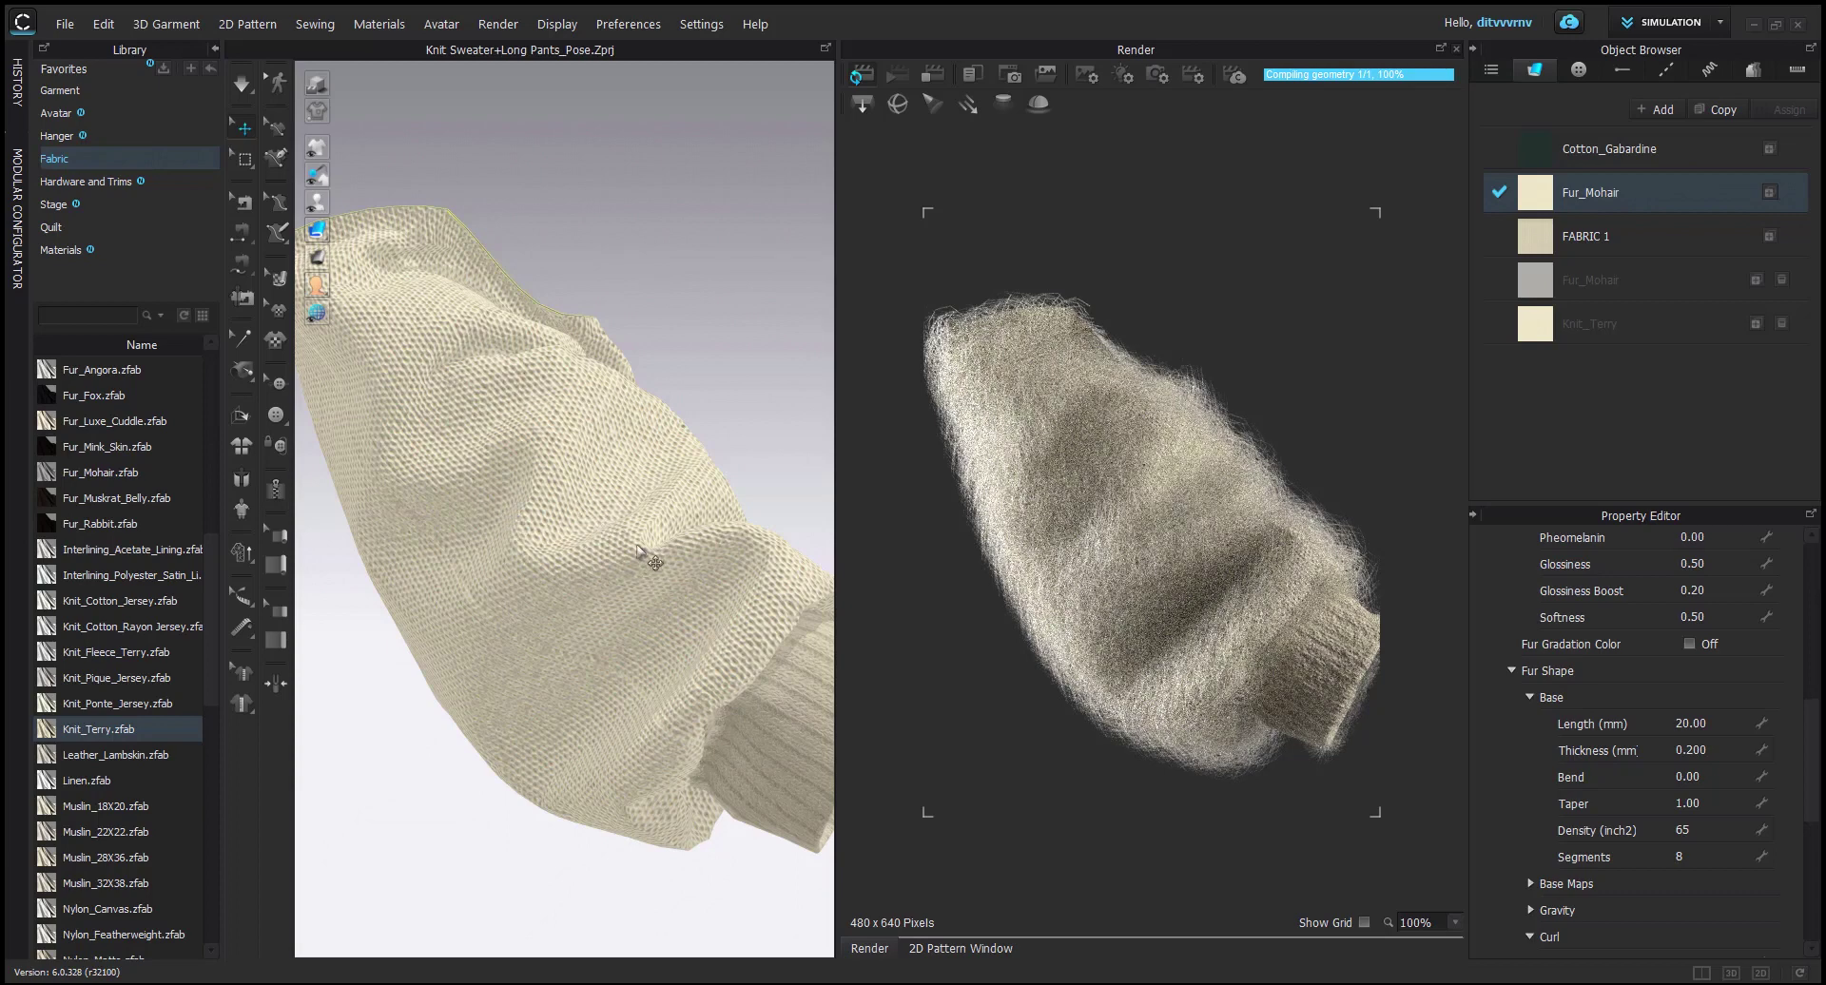
drag(653, 562, 645, 534)
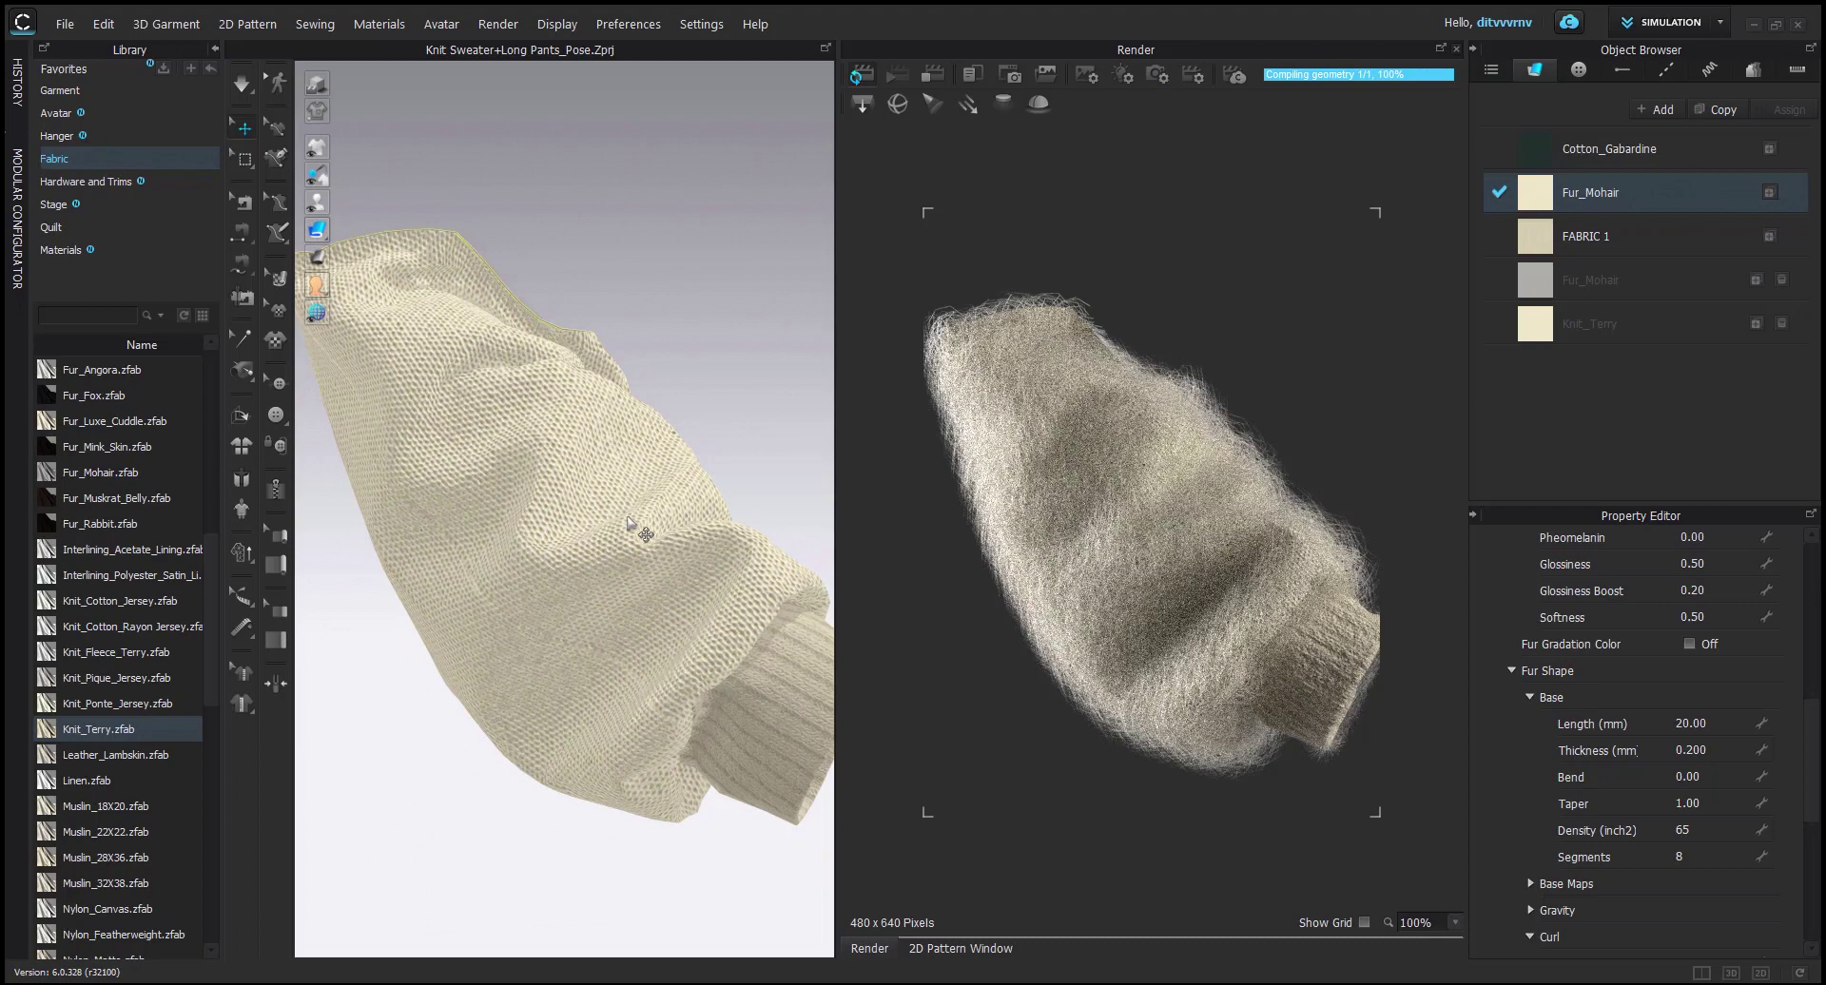
Load Studio_LowContrast.hdr as the render's environment map.
click(1119, 71)
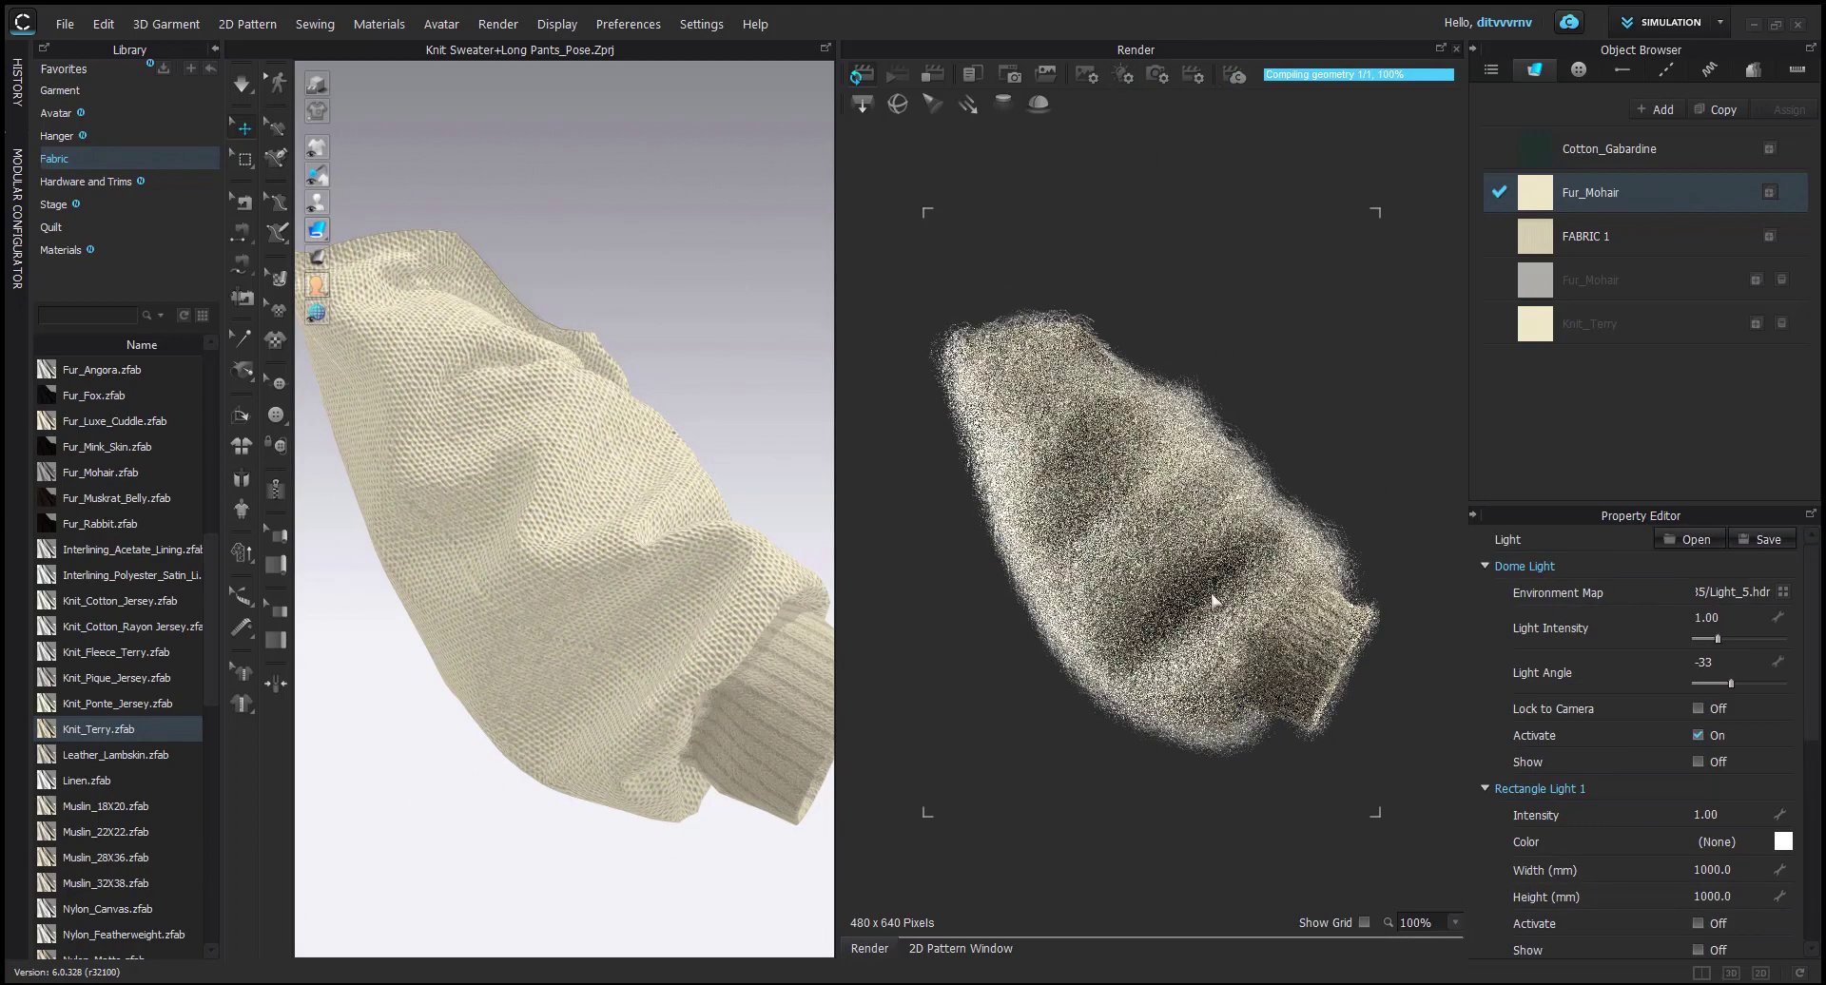
click(1782, 592)
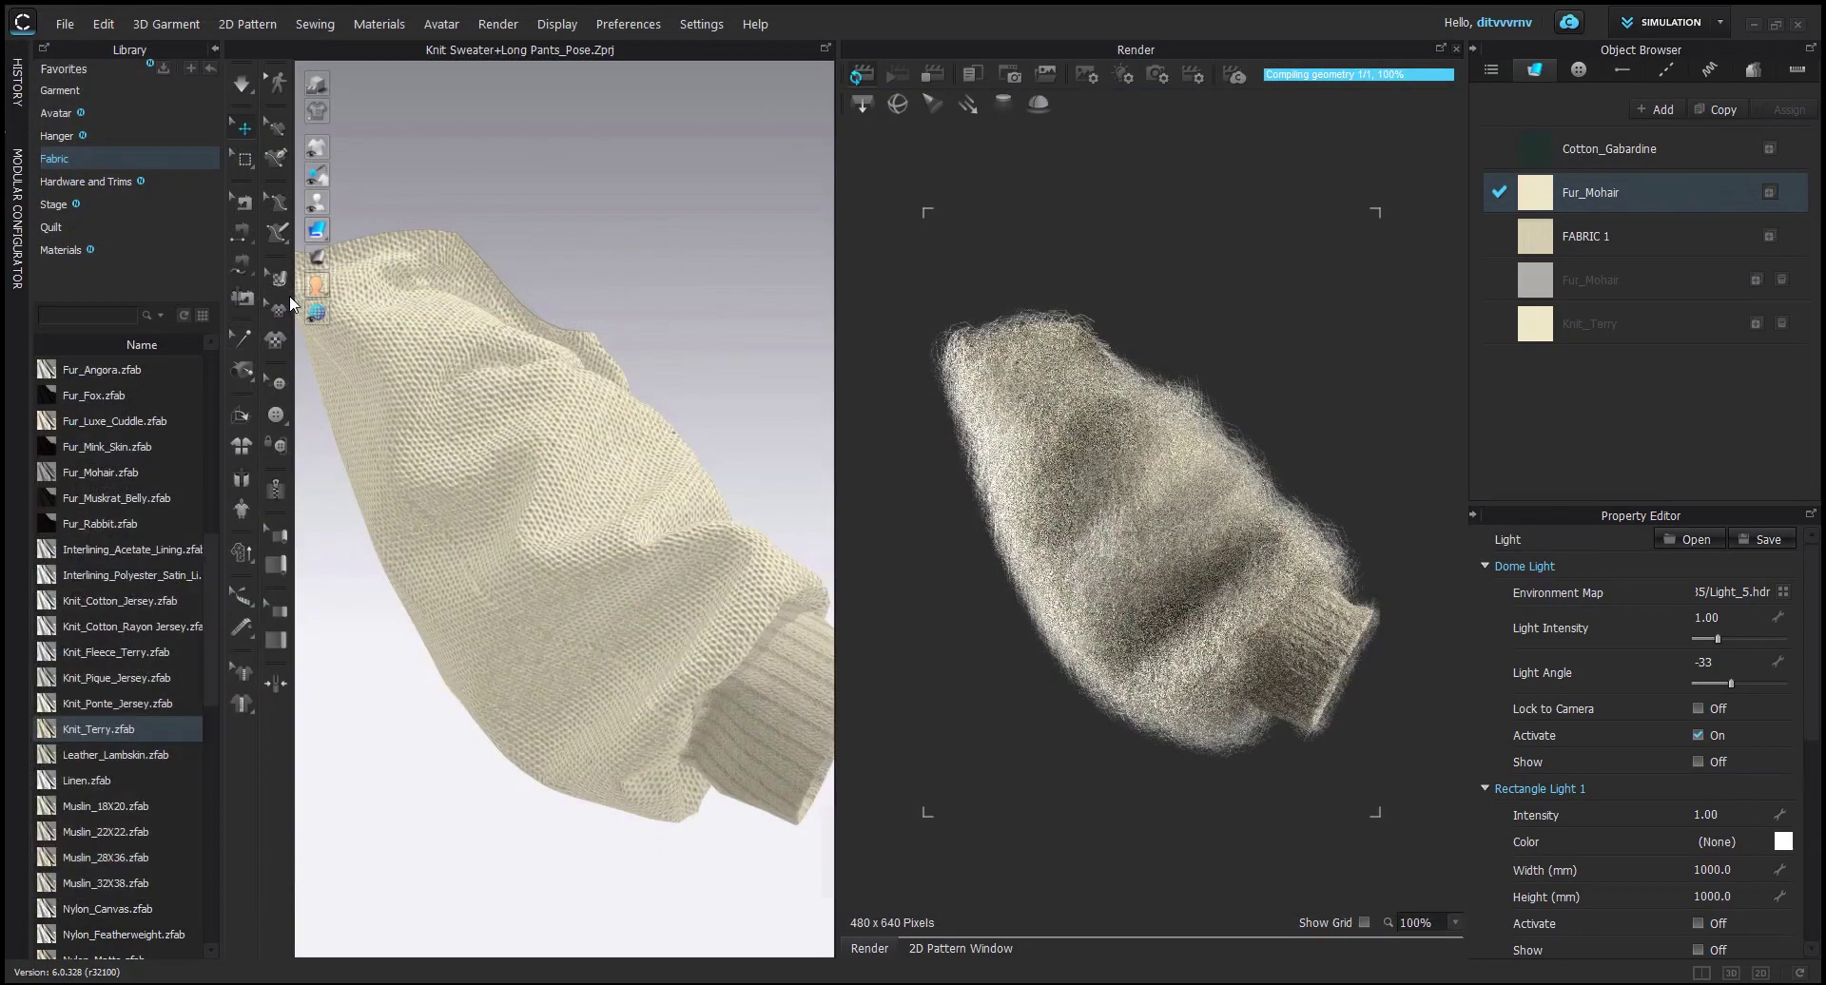
double_click(249, 298)
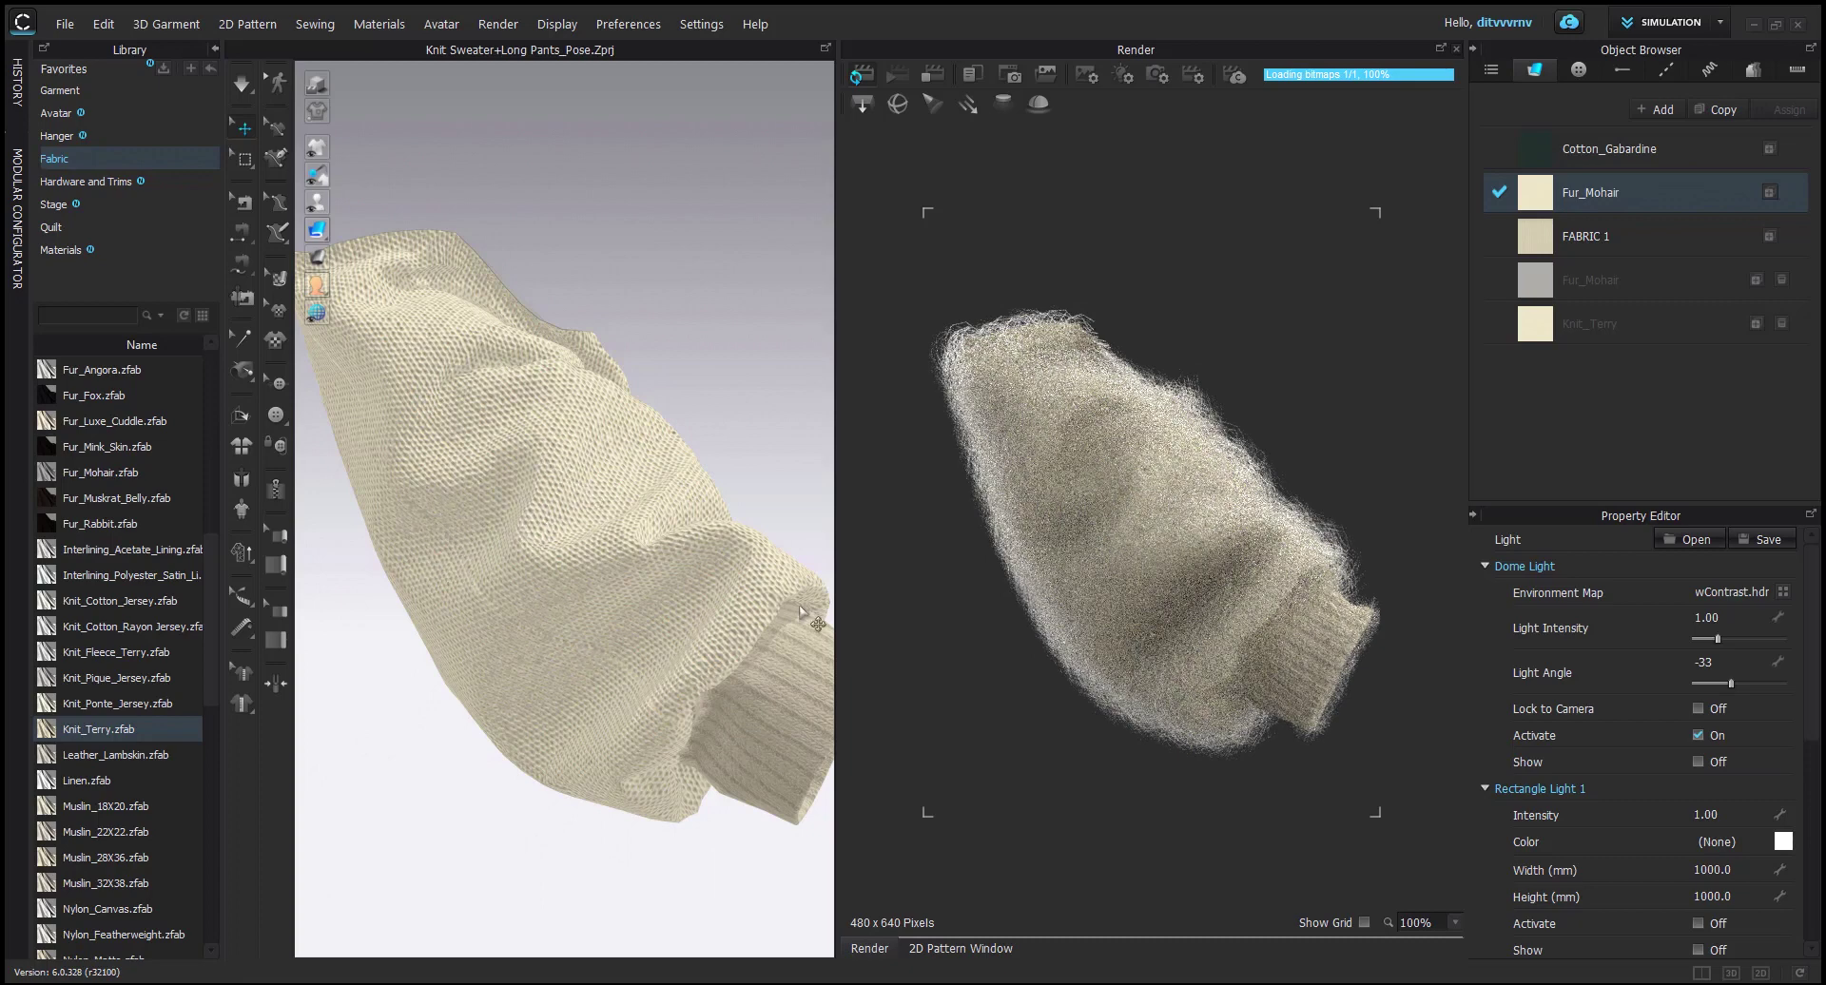
Switch the environment map back to Light_5.hdr.
click(1783, 592)
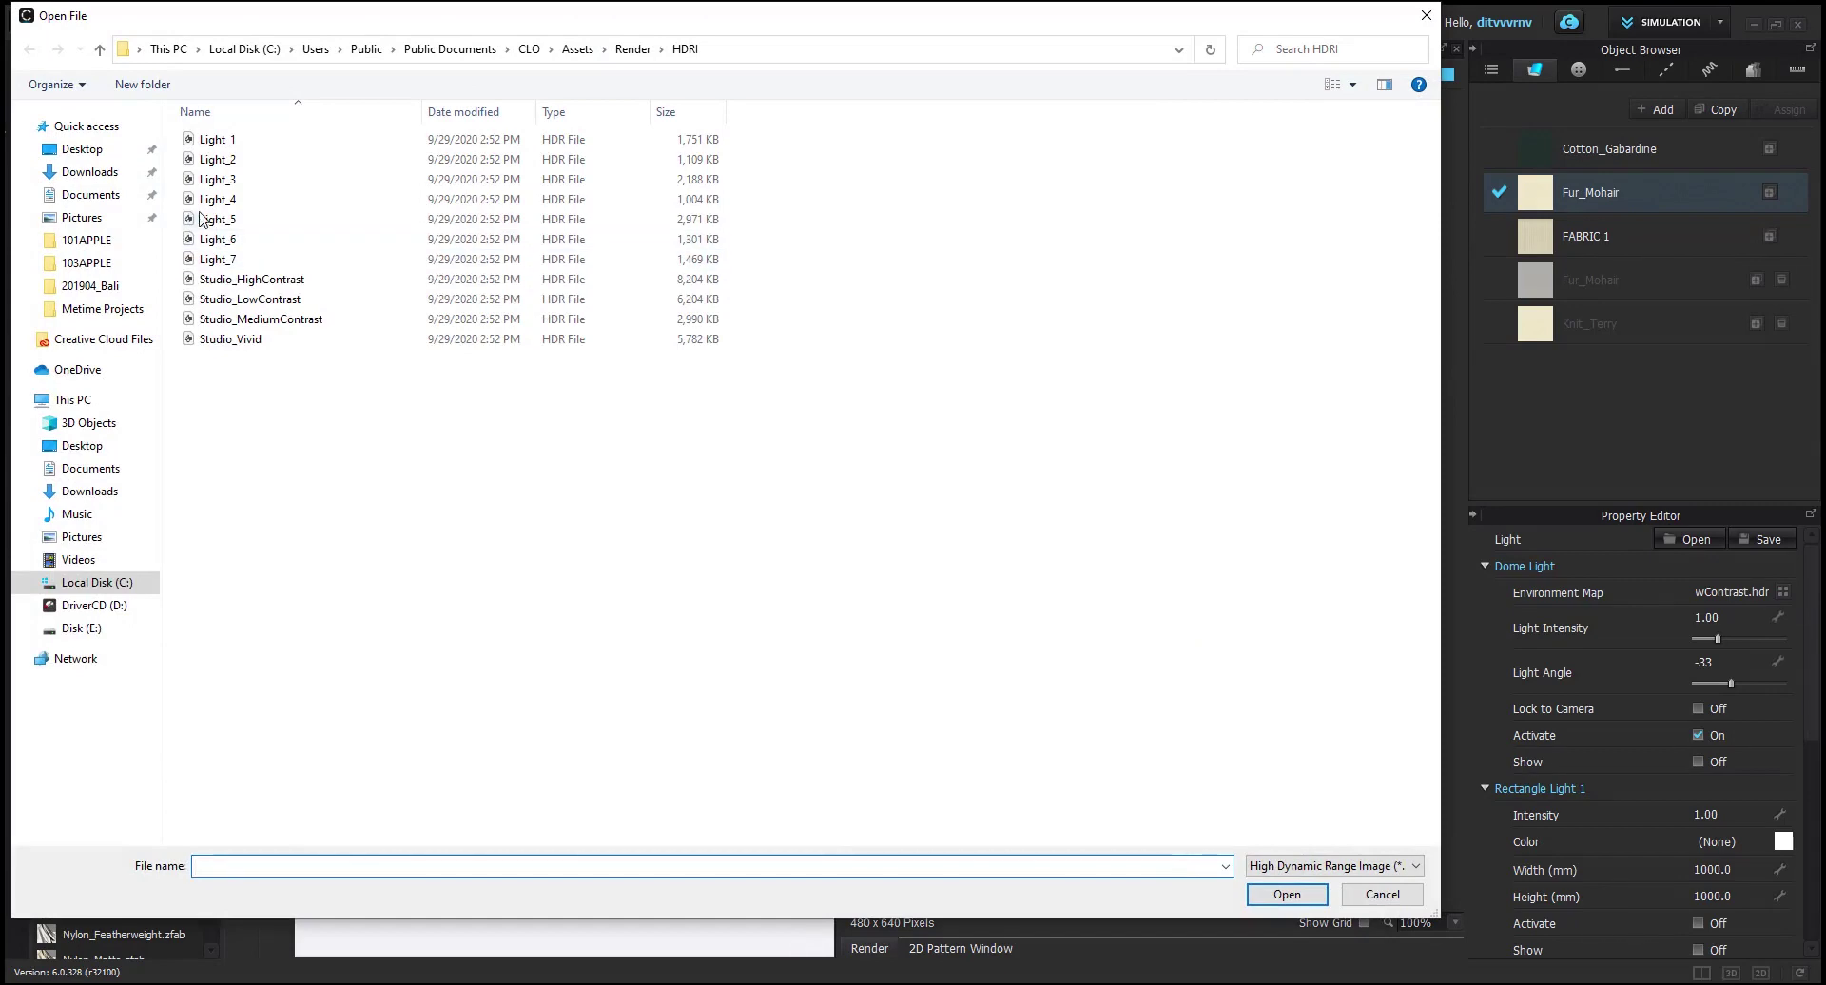
click(276, 220)
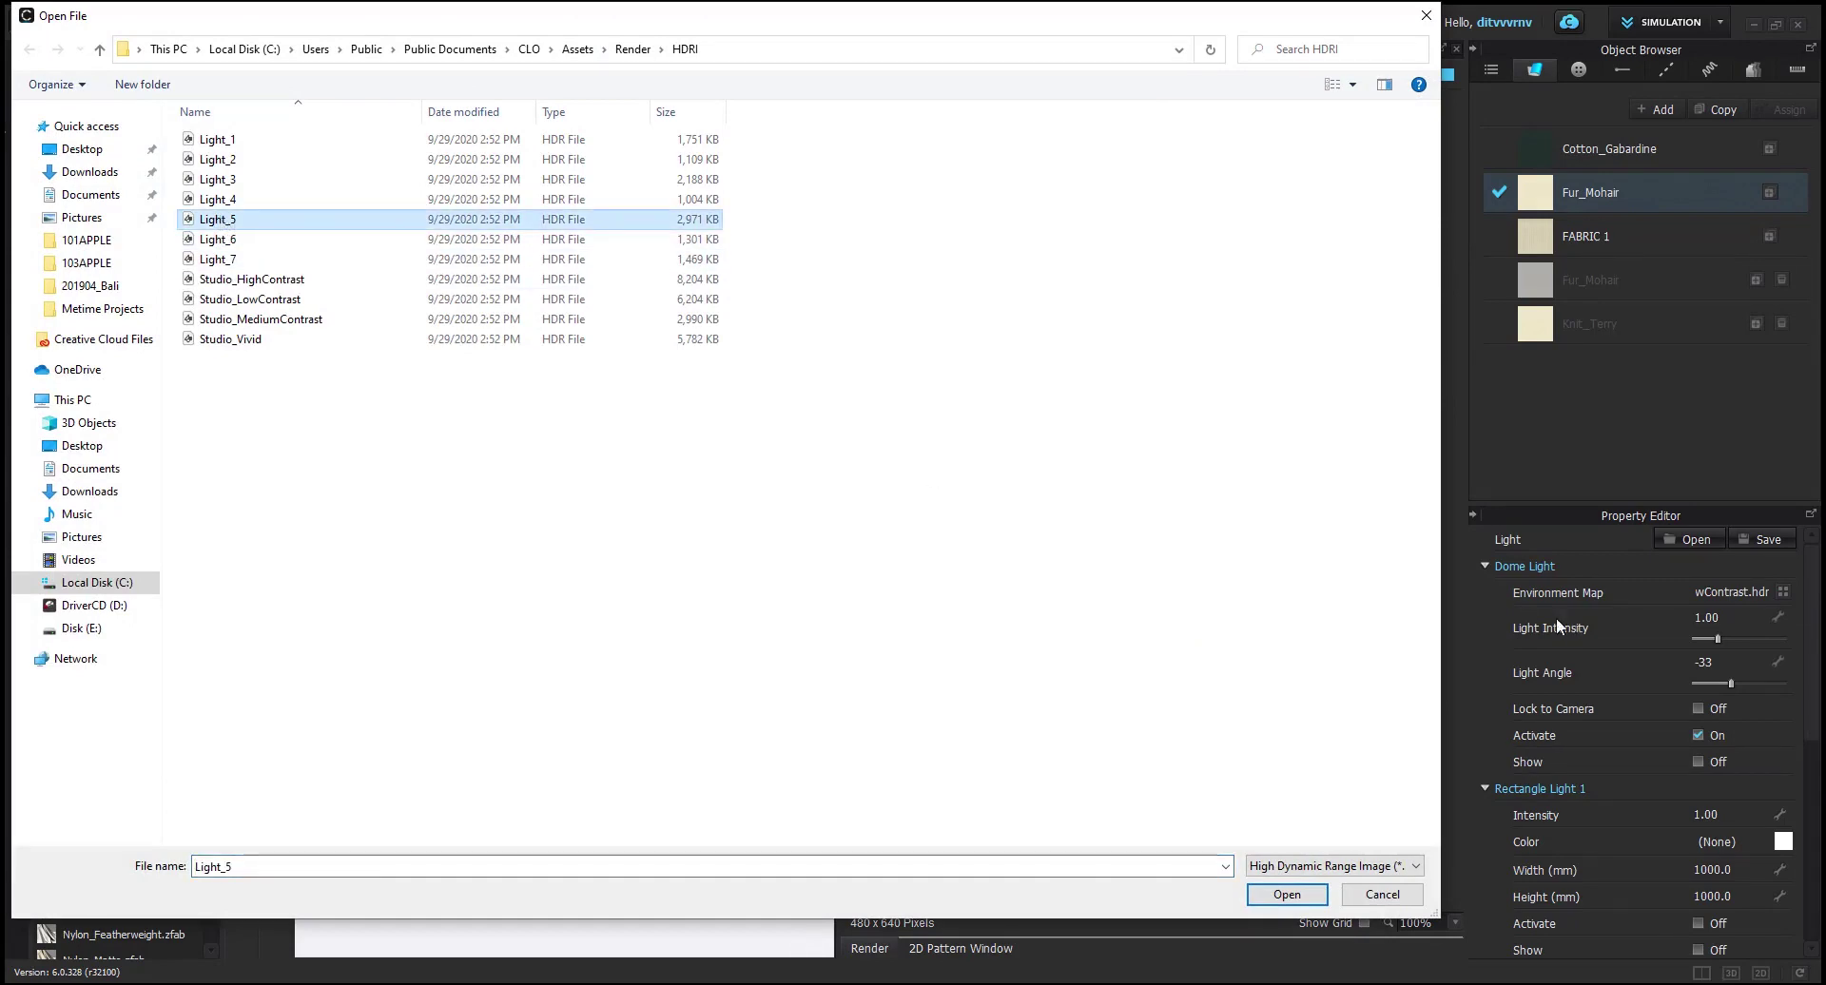
click(1274, 894)
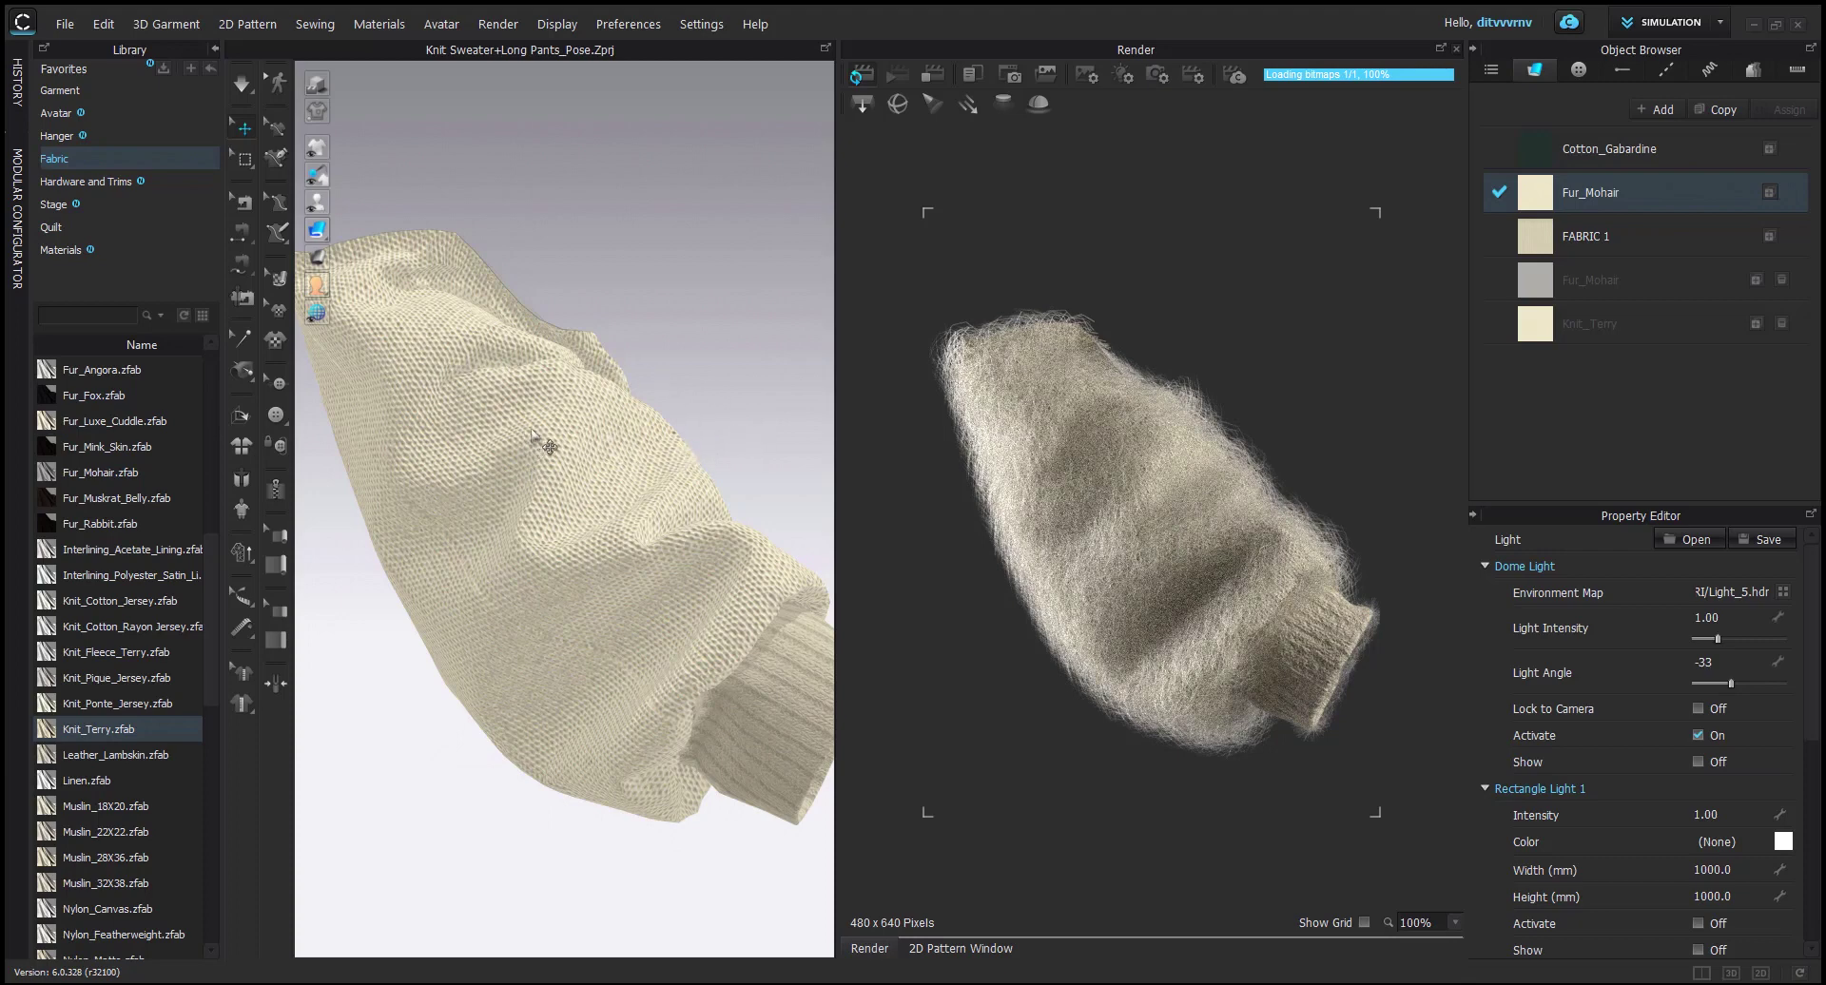
Reselect the Fur_Mohair fabric and stop the interactive render of the sleeve.
click(1595, 196)
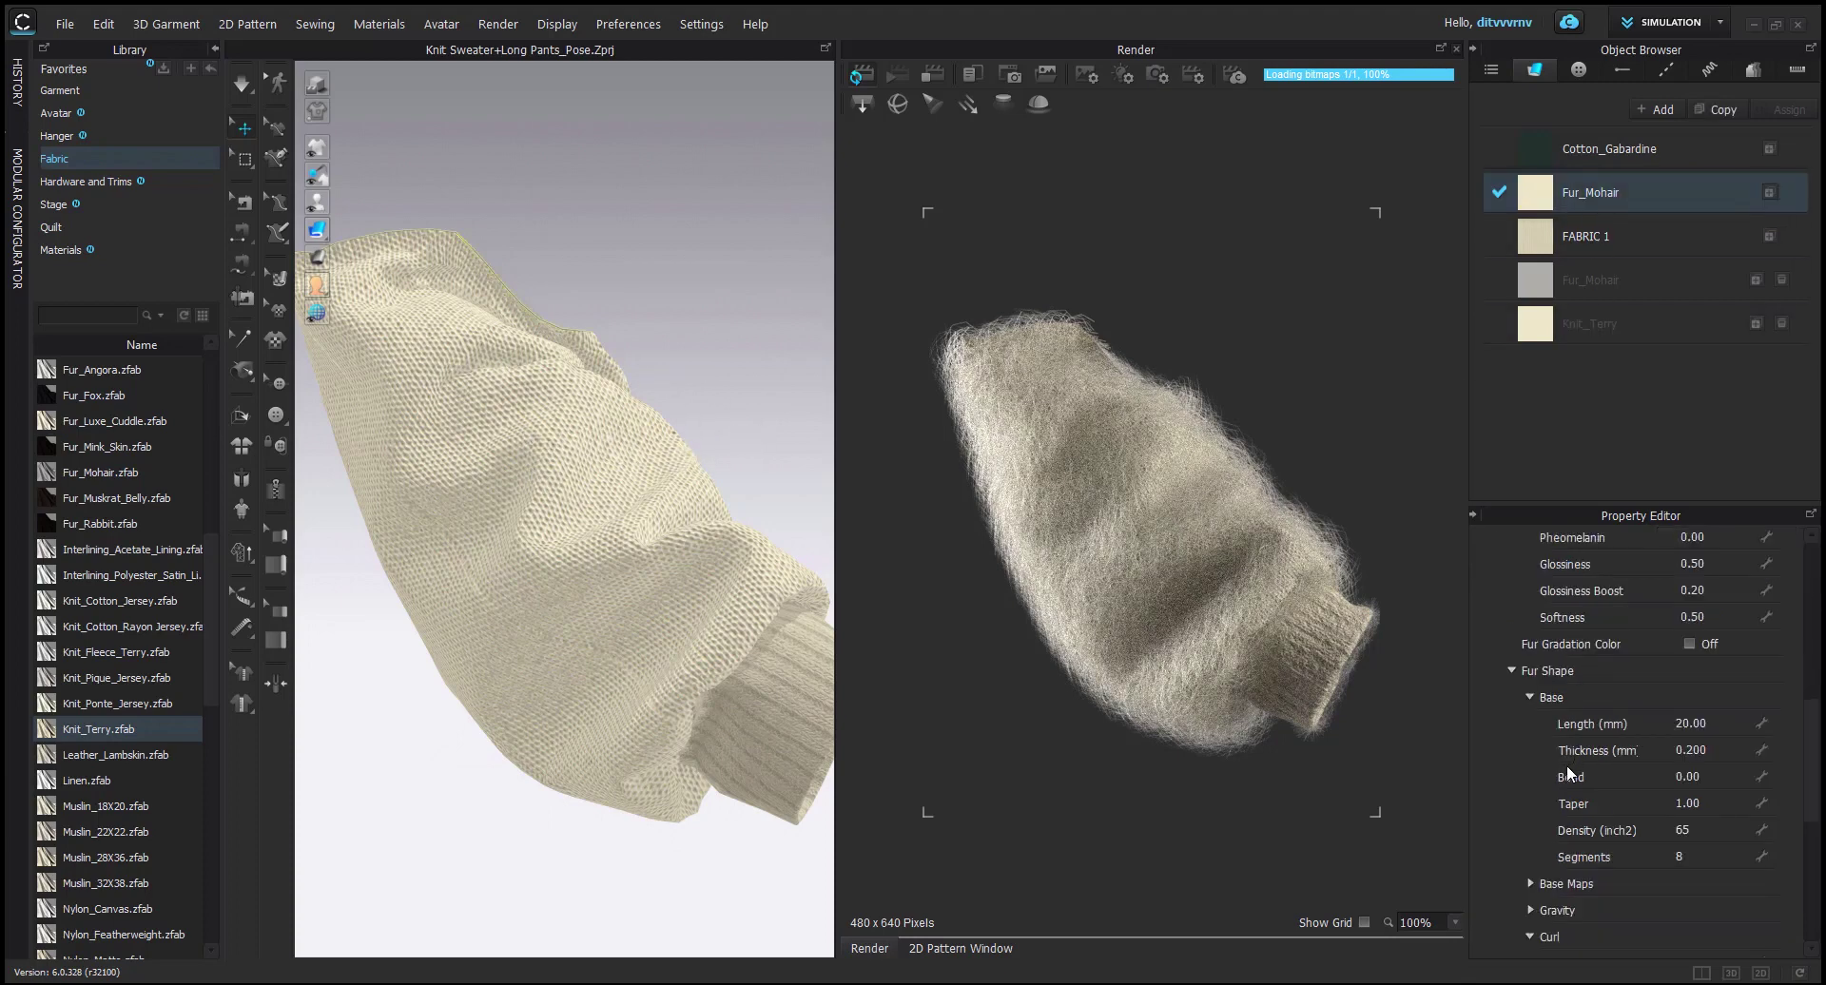
scroll(1566, 775, down, 5)
scroll(1545, 760, down, 2)
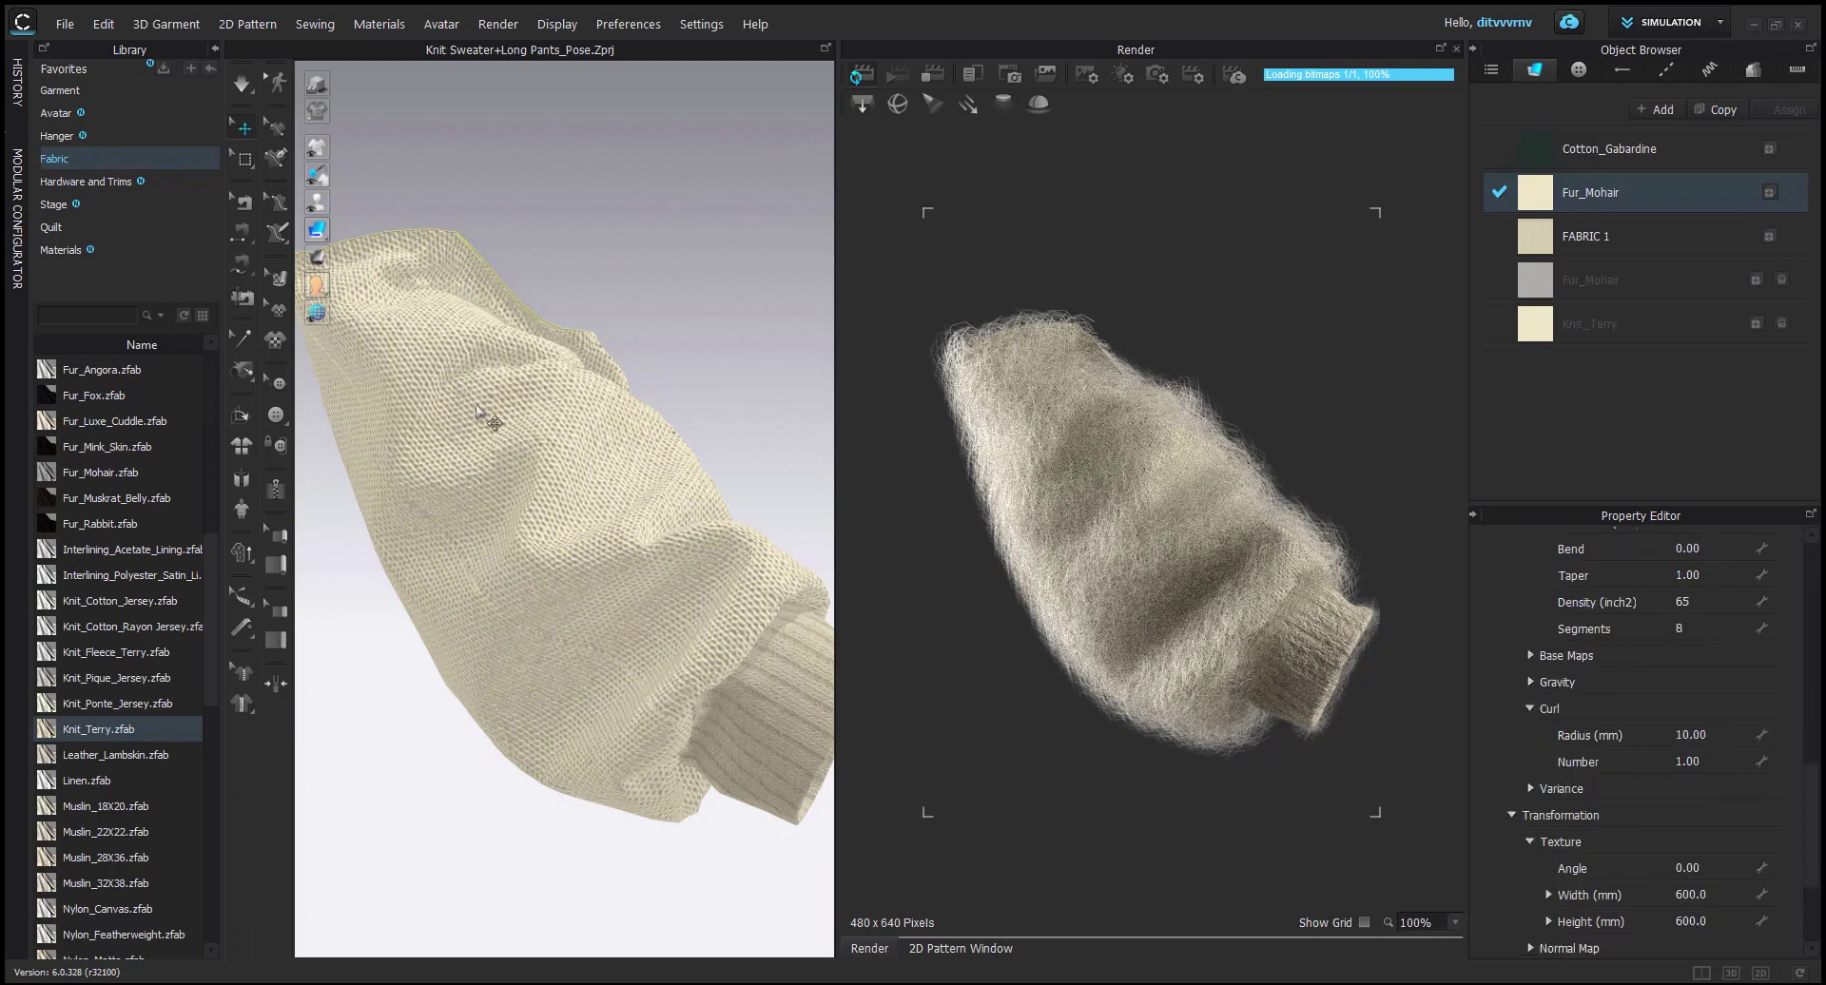
scroll(482, 411, down, 2)
scroll(483, 419, up, 2)
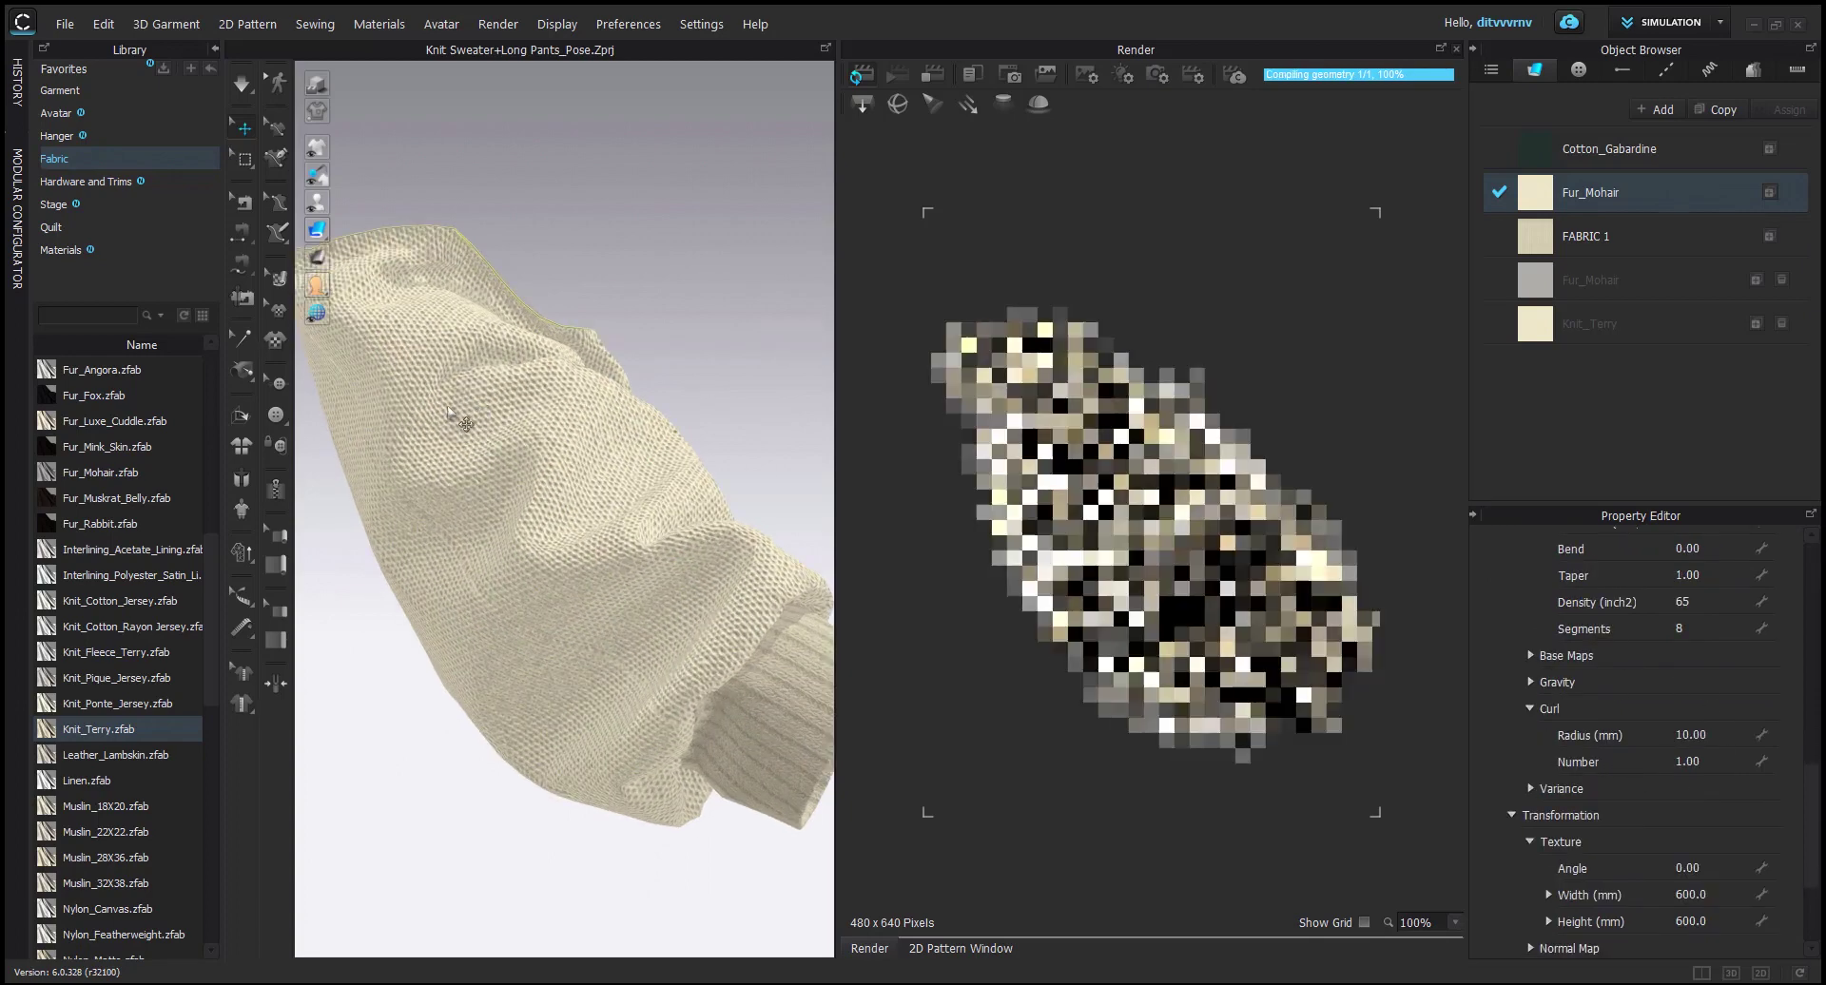
click(934, 74)
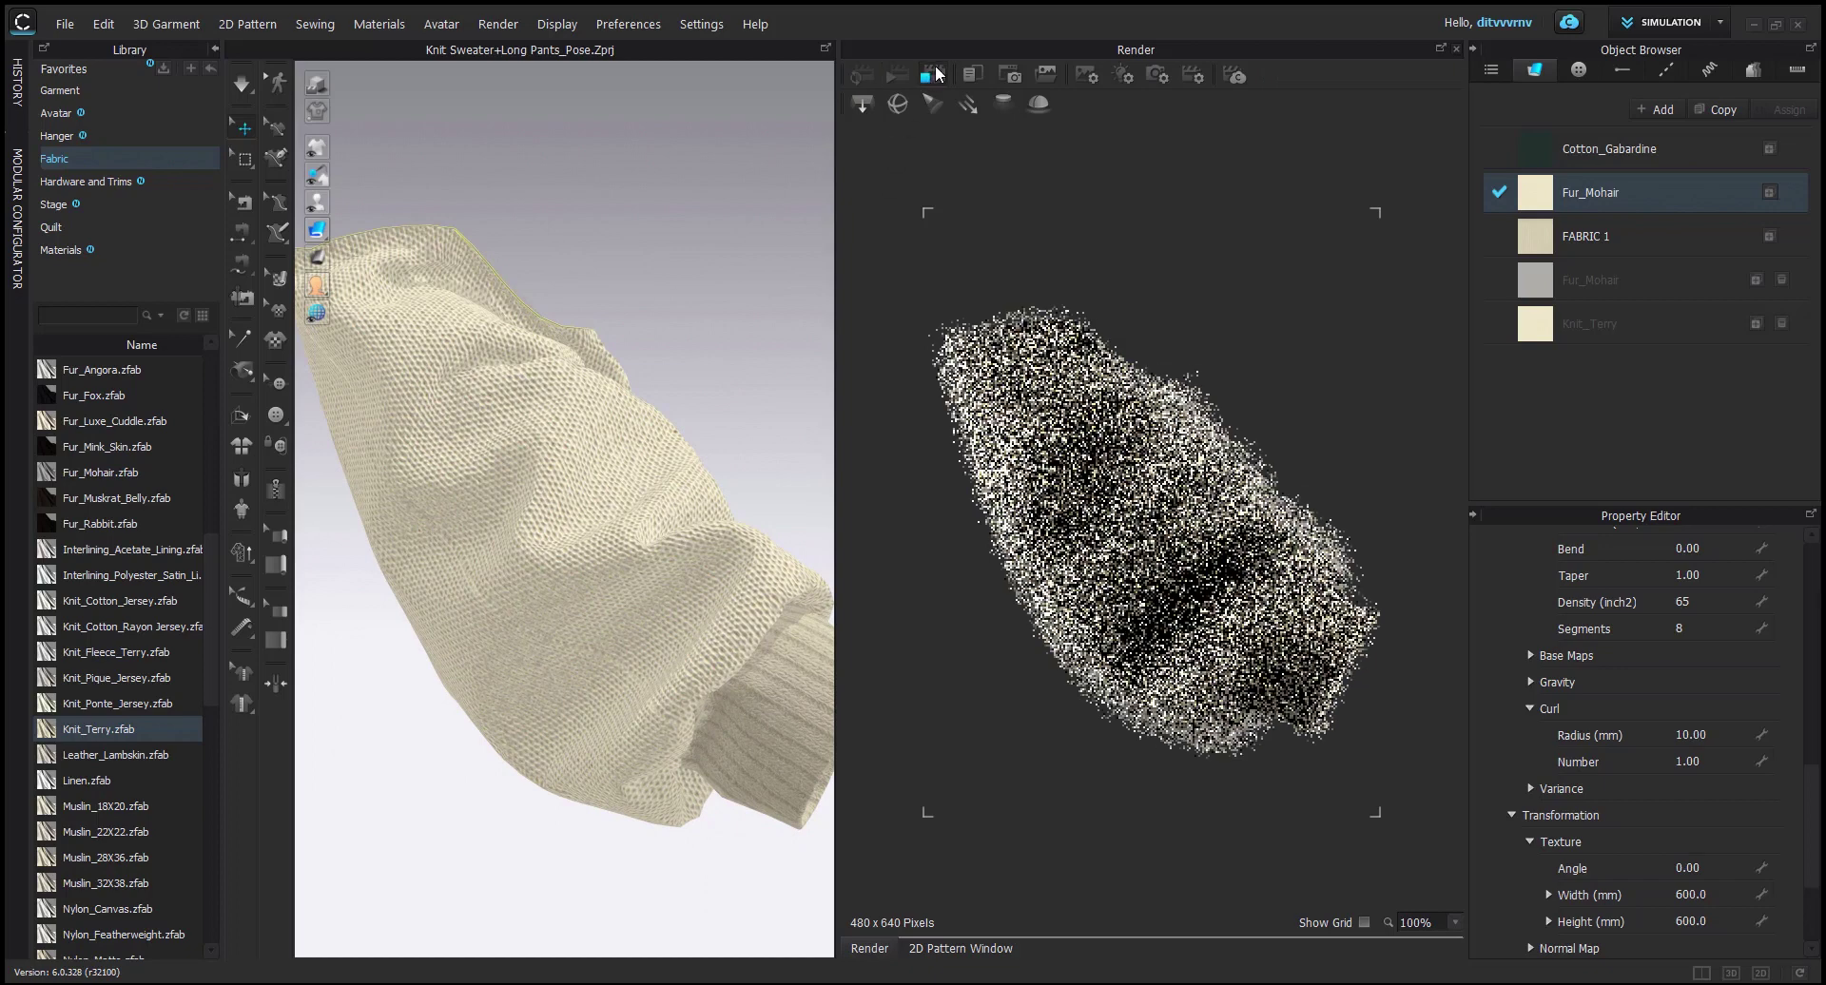
Close the render view and add Cotton_Terry_Cloth.zfab from the Library to the project fabrics.
click(1457, 48)
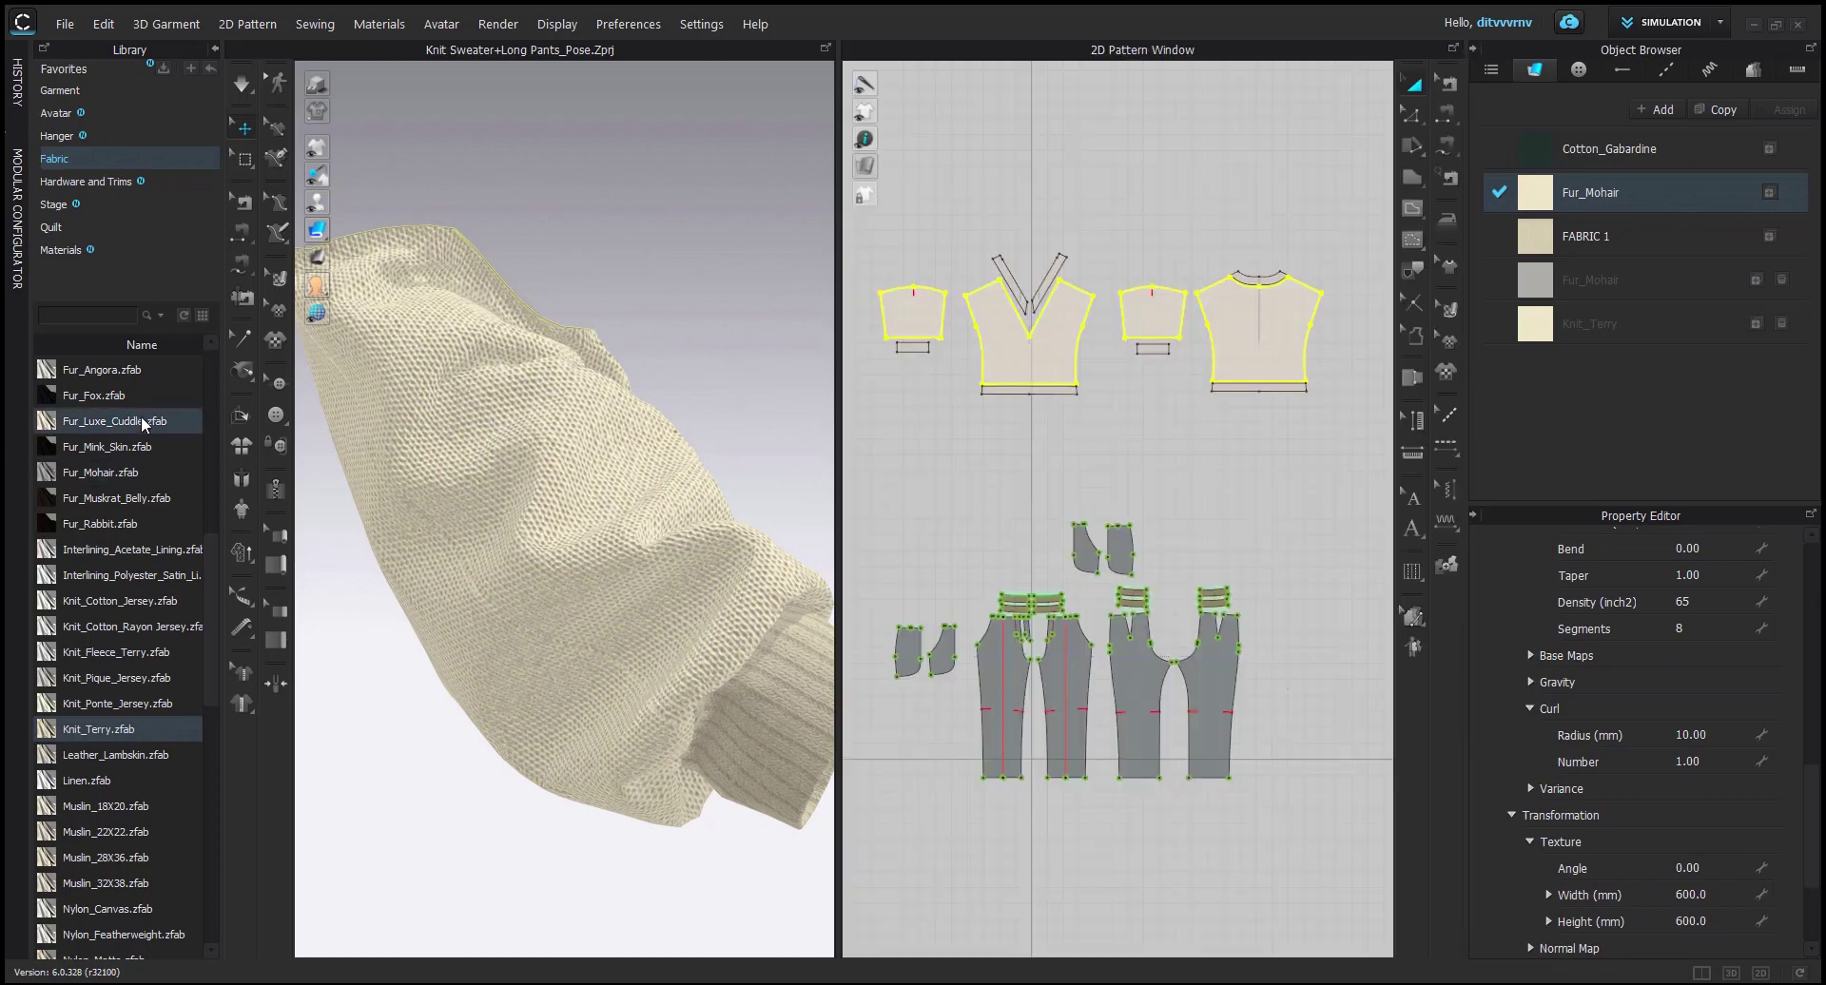
mouse_move(105, 551)
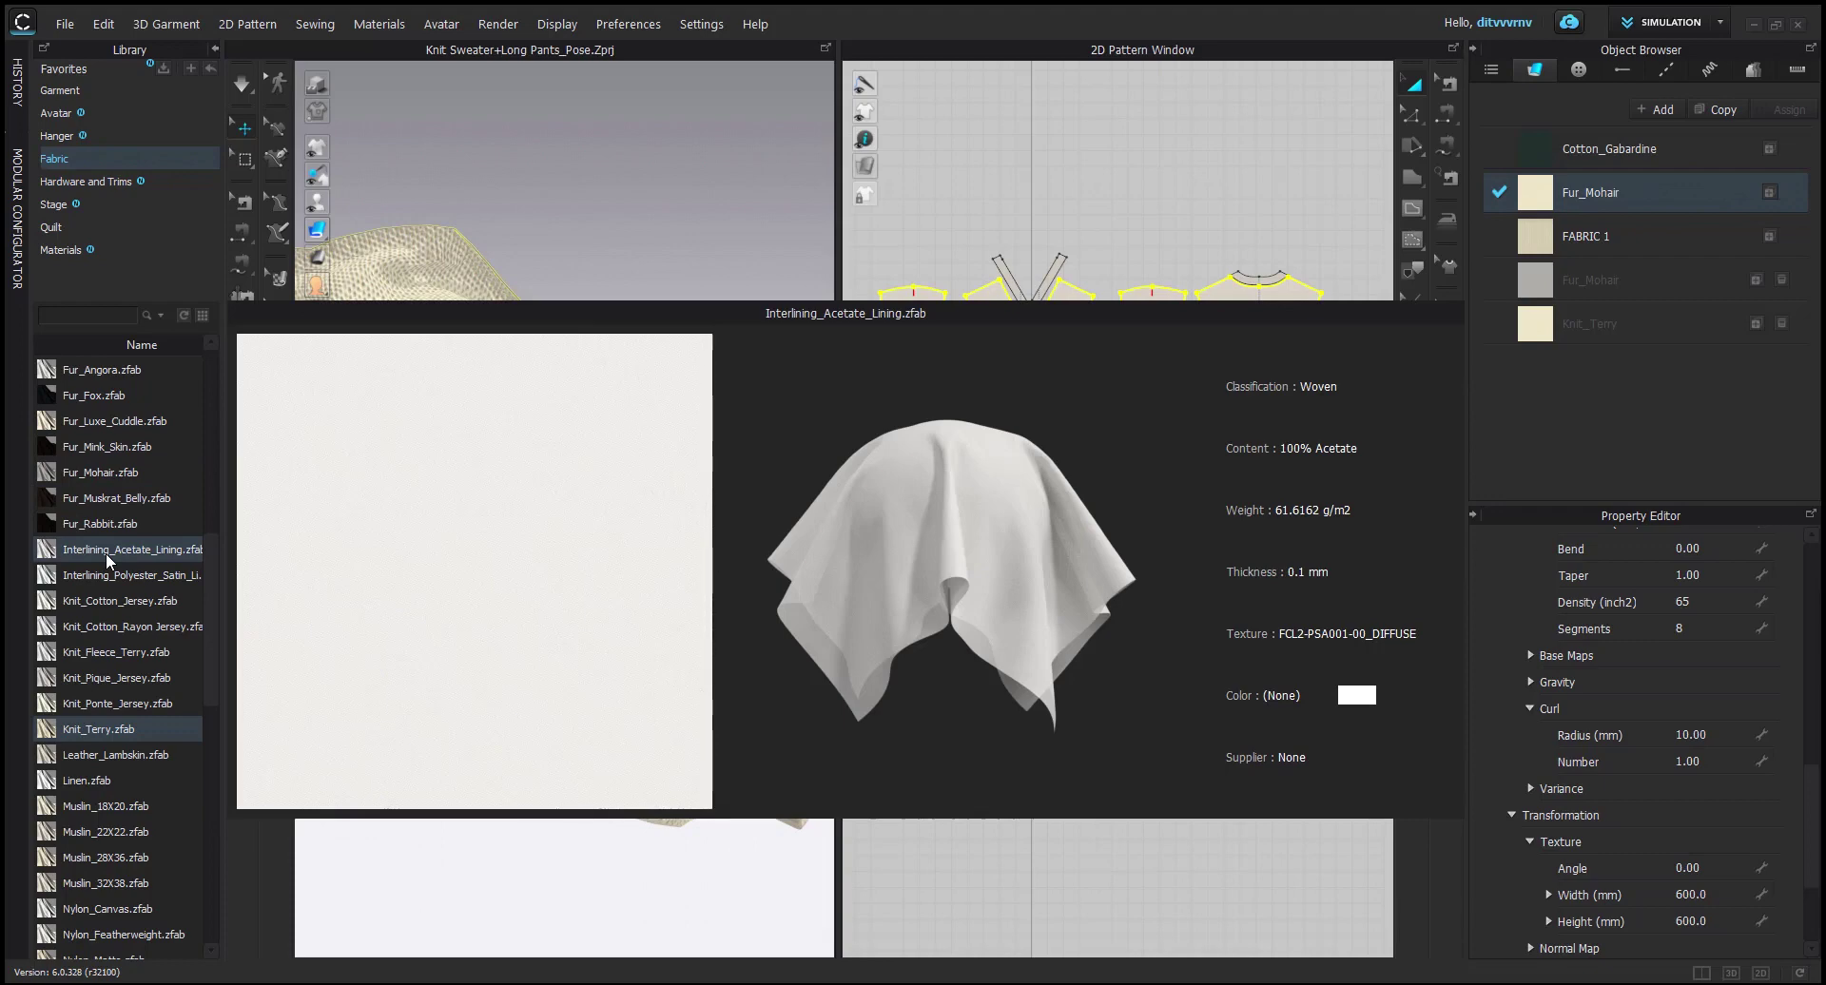
scroll(109, 533, up, 5)
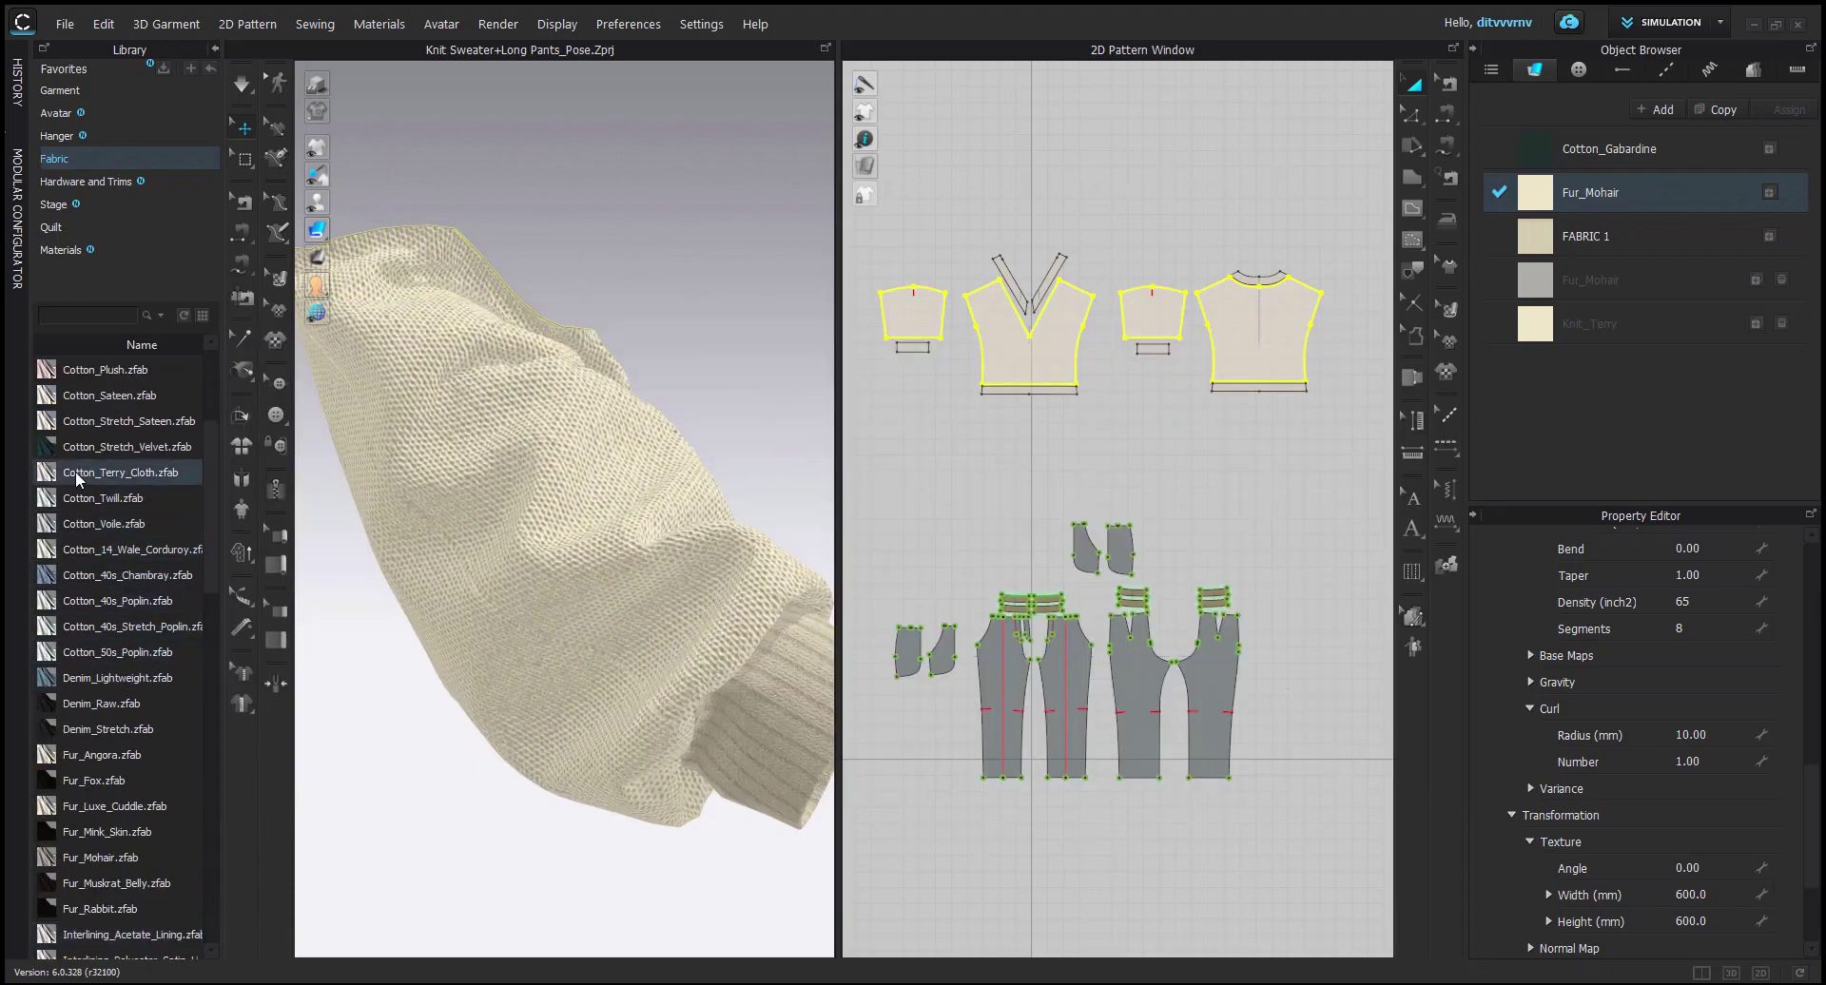
mouse_move(76, 471)
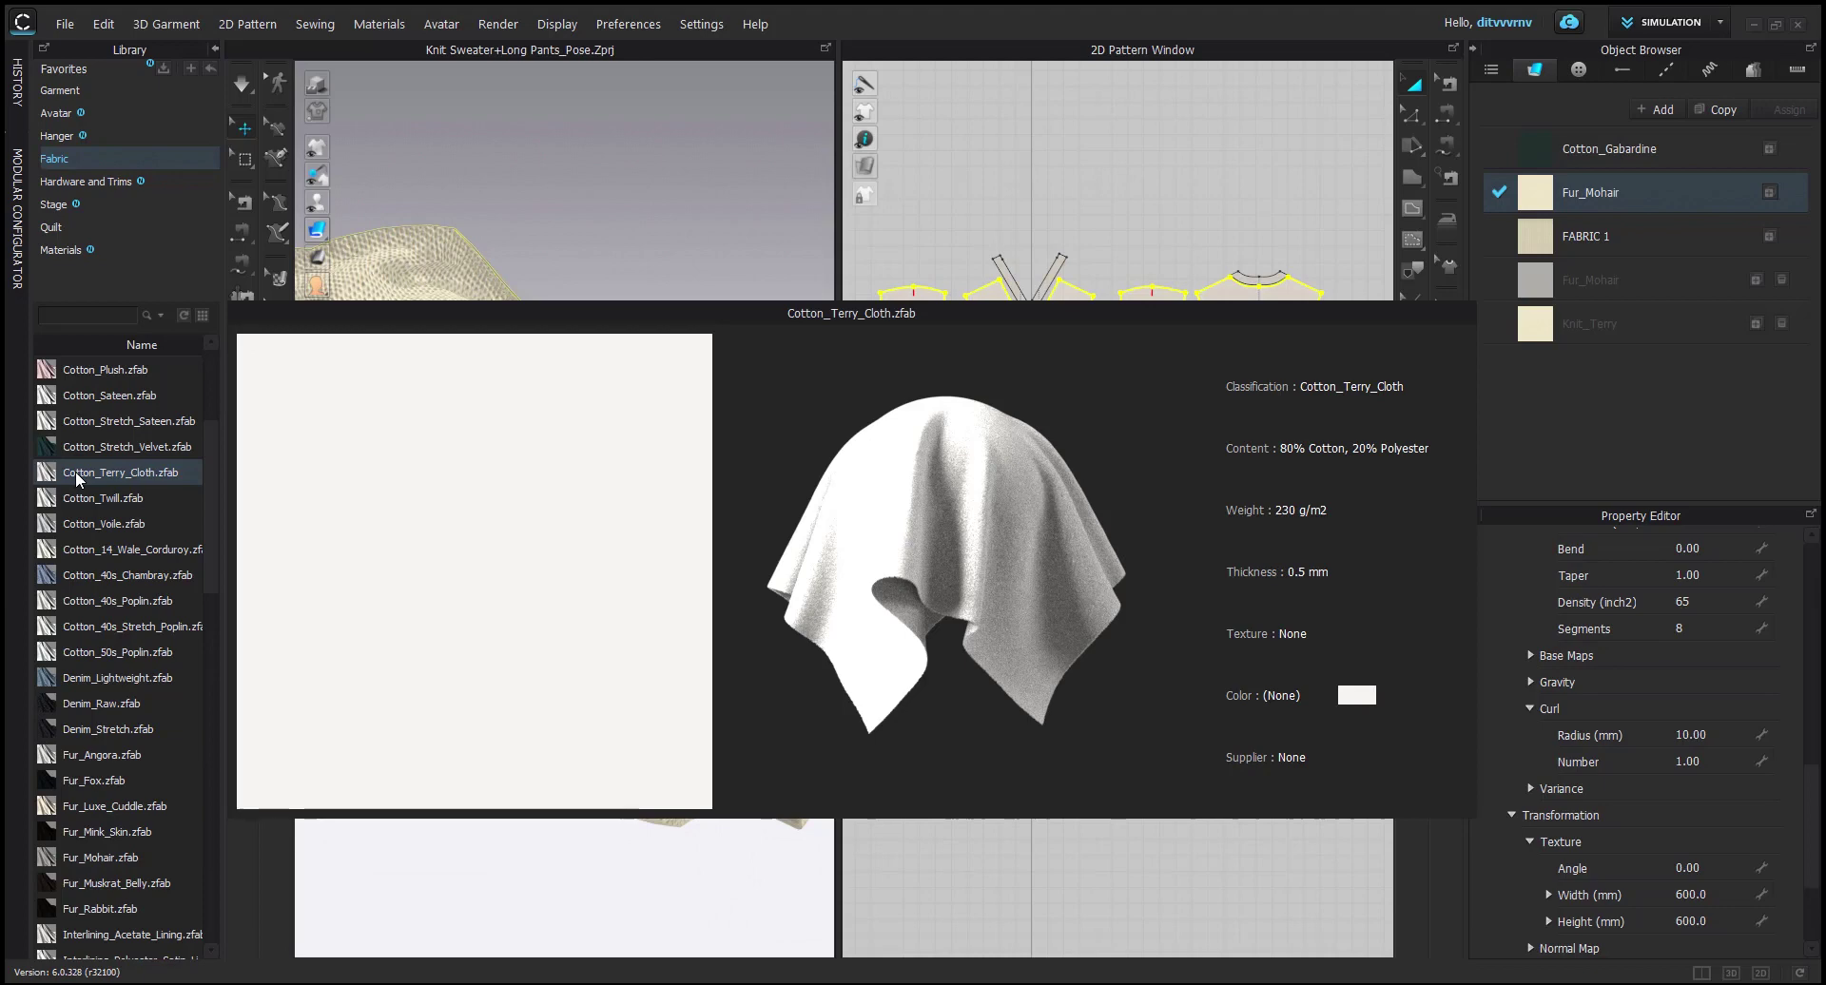
drag(76, 471, 1632, 424)
Apply the Cotton_Terry_Cloth fabric to the lone sleeve.
click(604, 582)
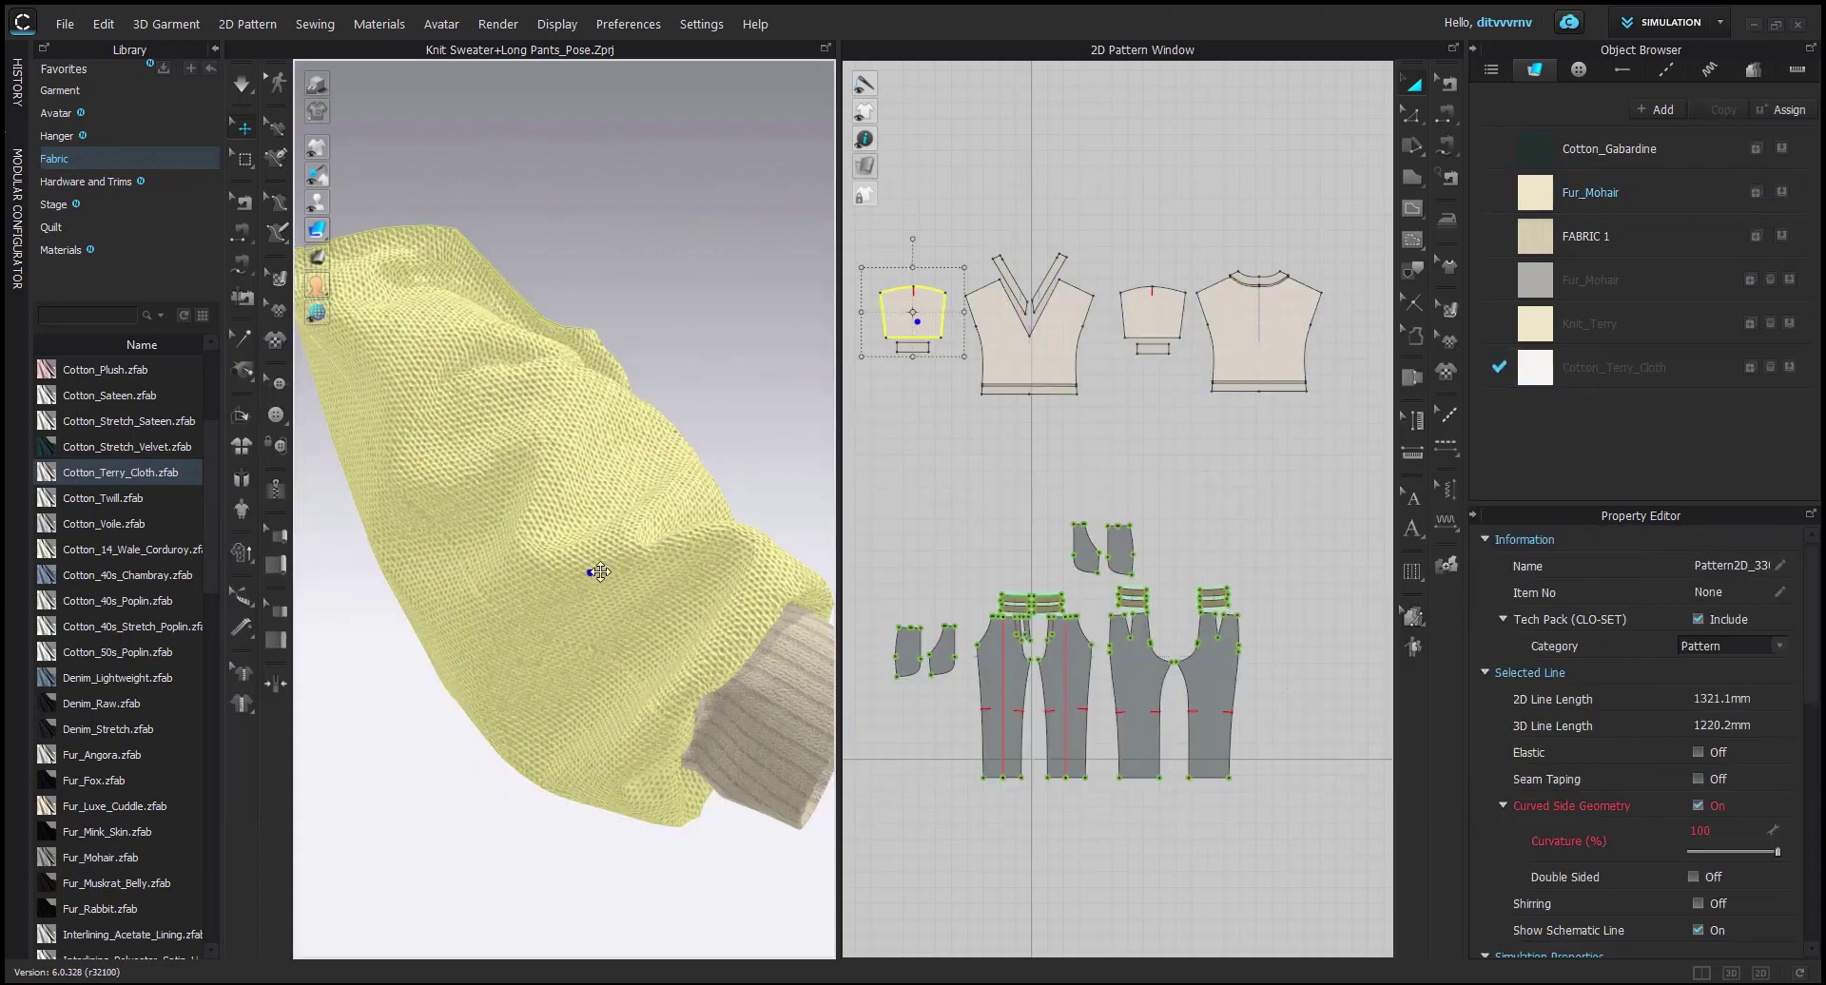
click(1782, 369)
click(1601, 374)
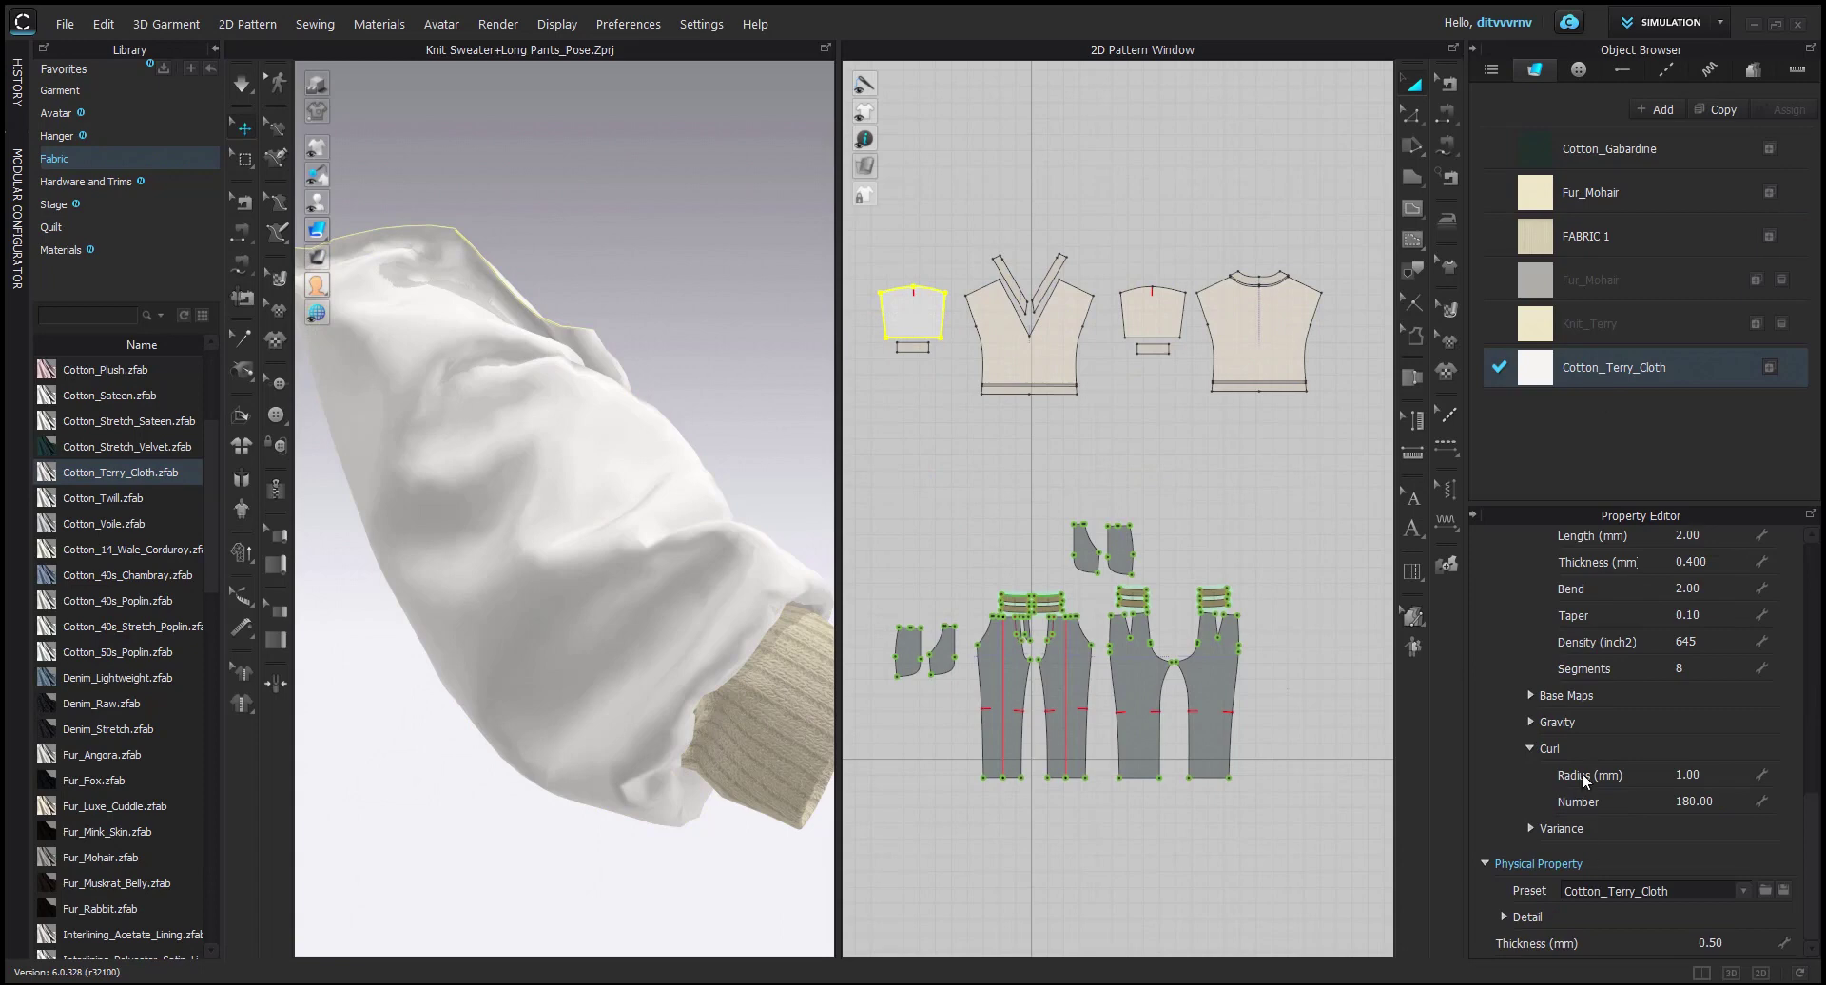
Review Cotton_Terry_Cloth's render-only Terry Cloth fur settings in the Property Editor.
scroll(1679, 620, up, 2)
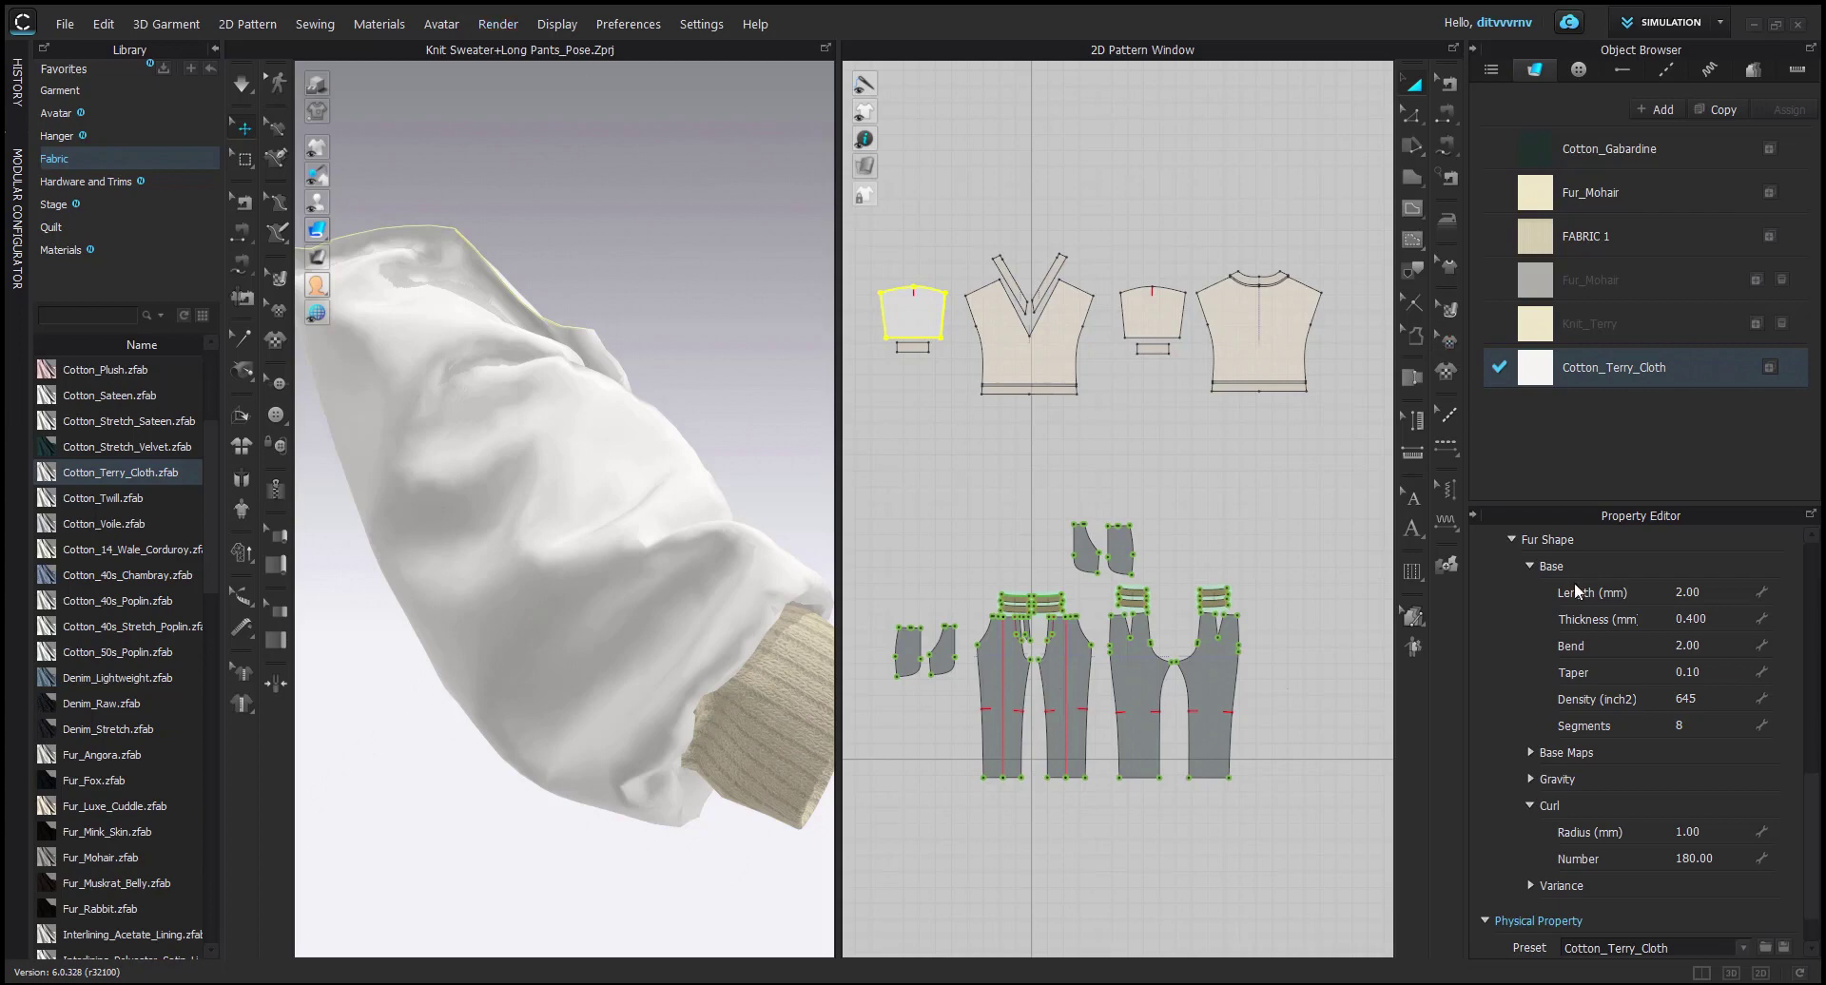
scroll(1601, 673, up, 6)
scroll(1601, 673, up, 2)
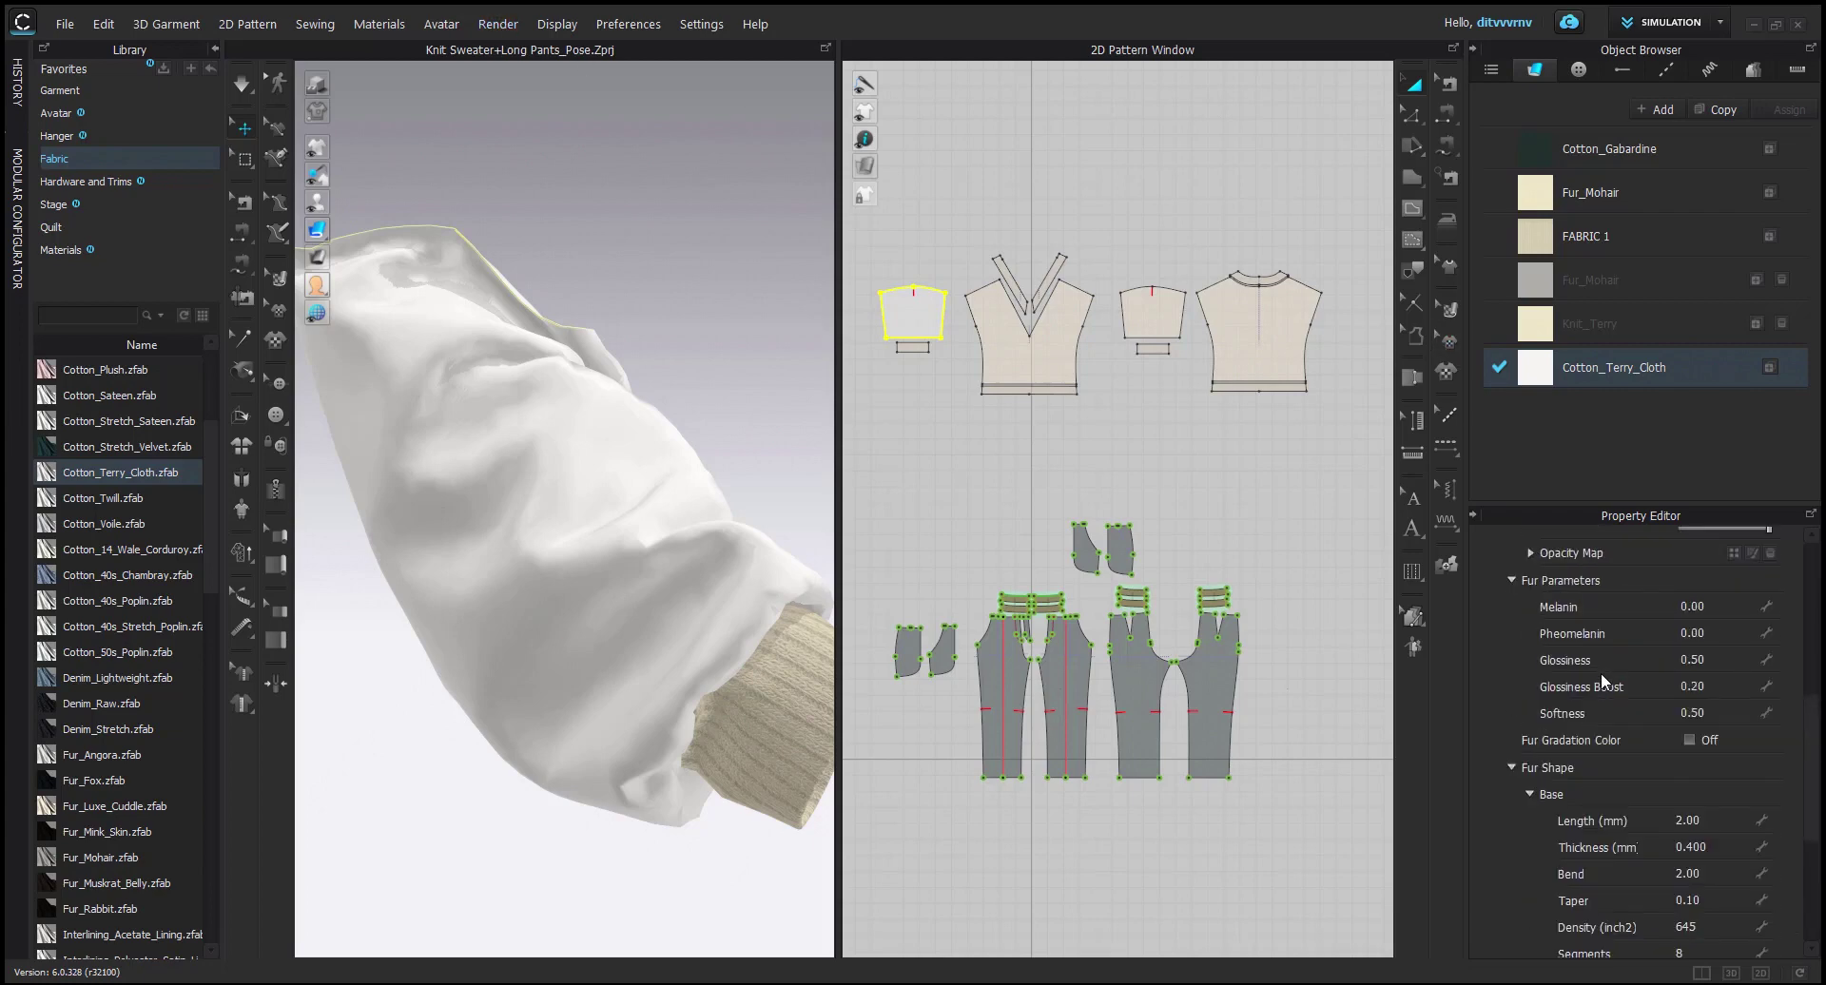
scroll(1600, 671, up, 6)
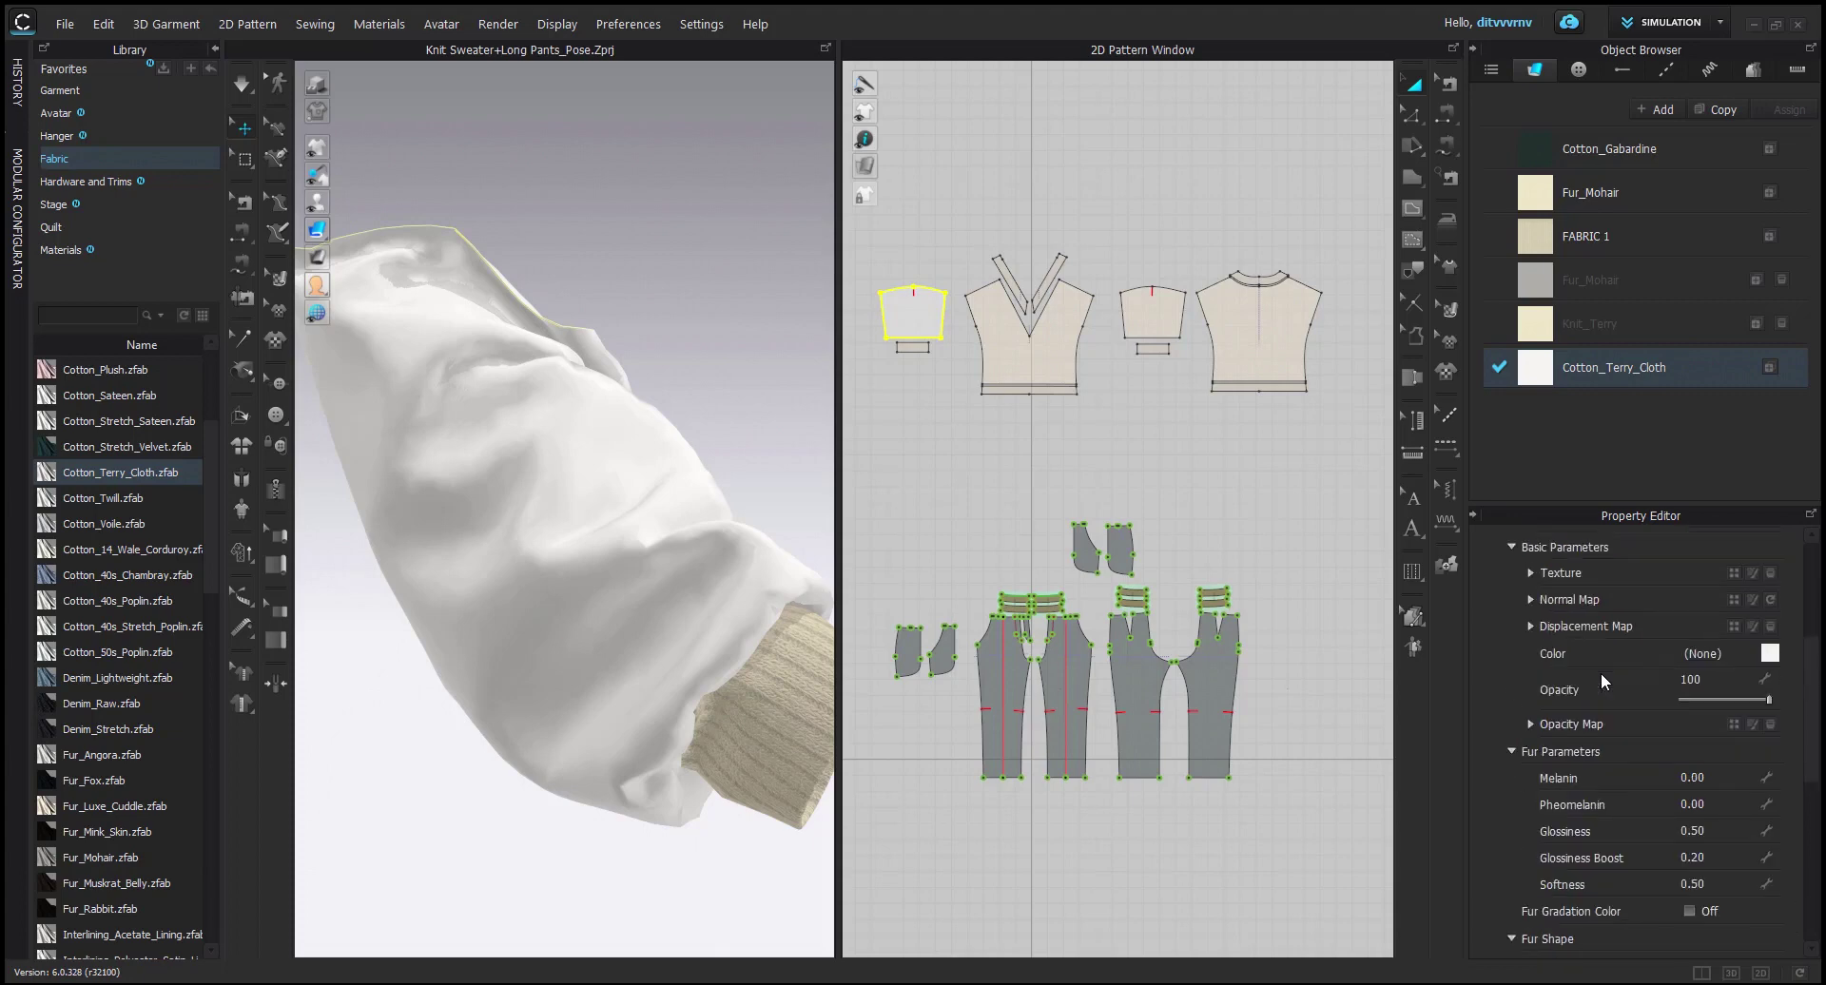
scroll(69, 475, up, 3)
mouse_move(69, 477)
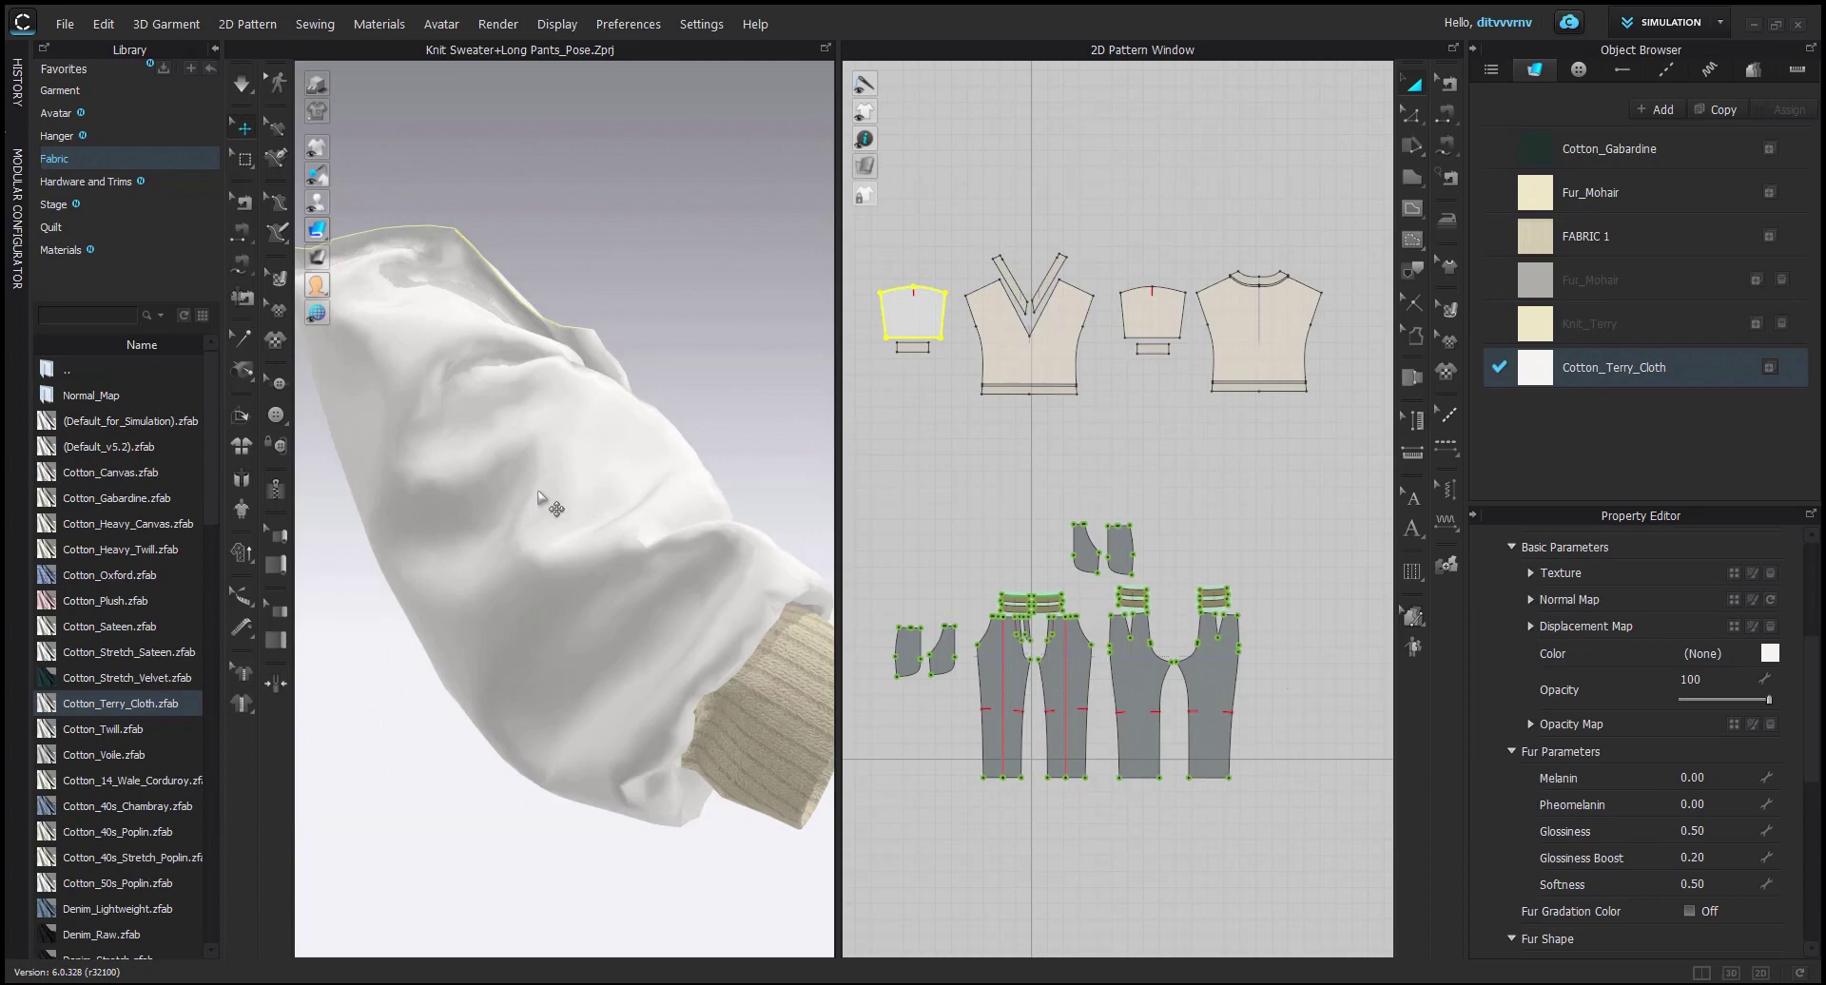
scroll(1600, 563, up, 8)
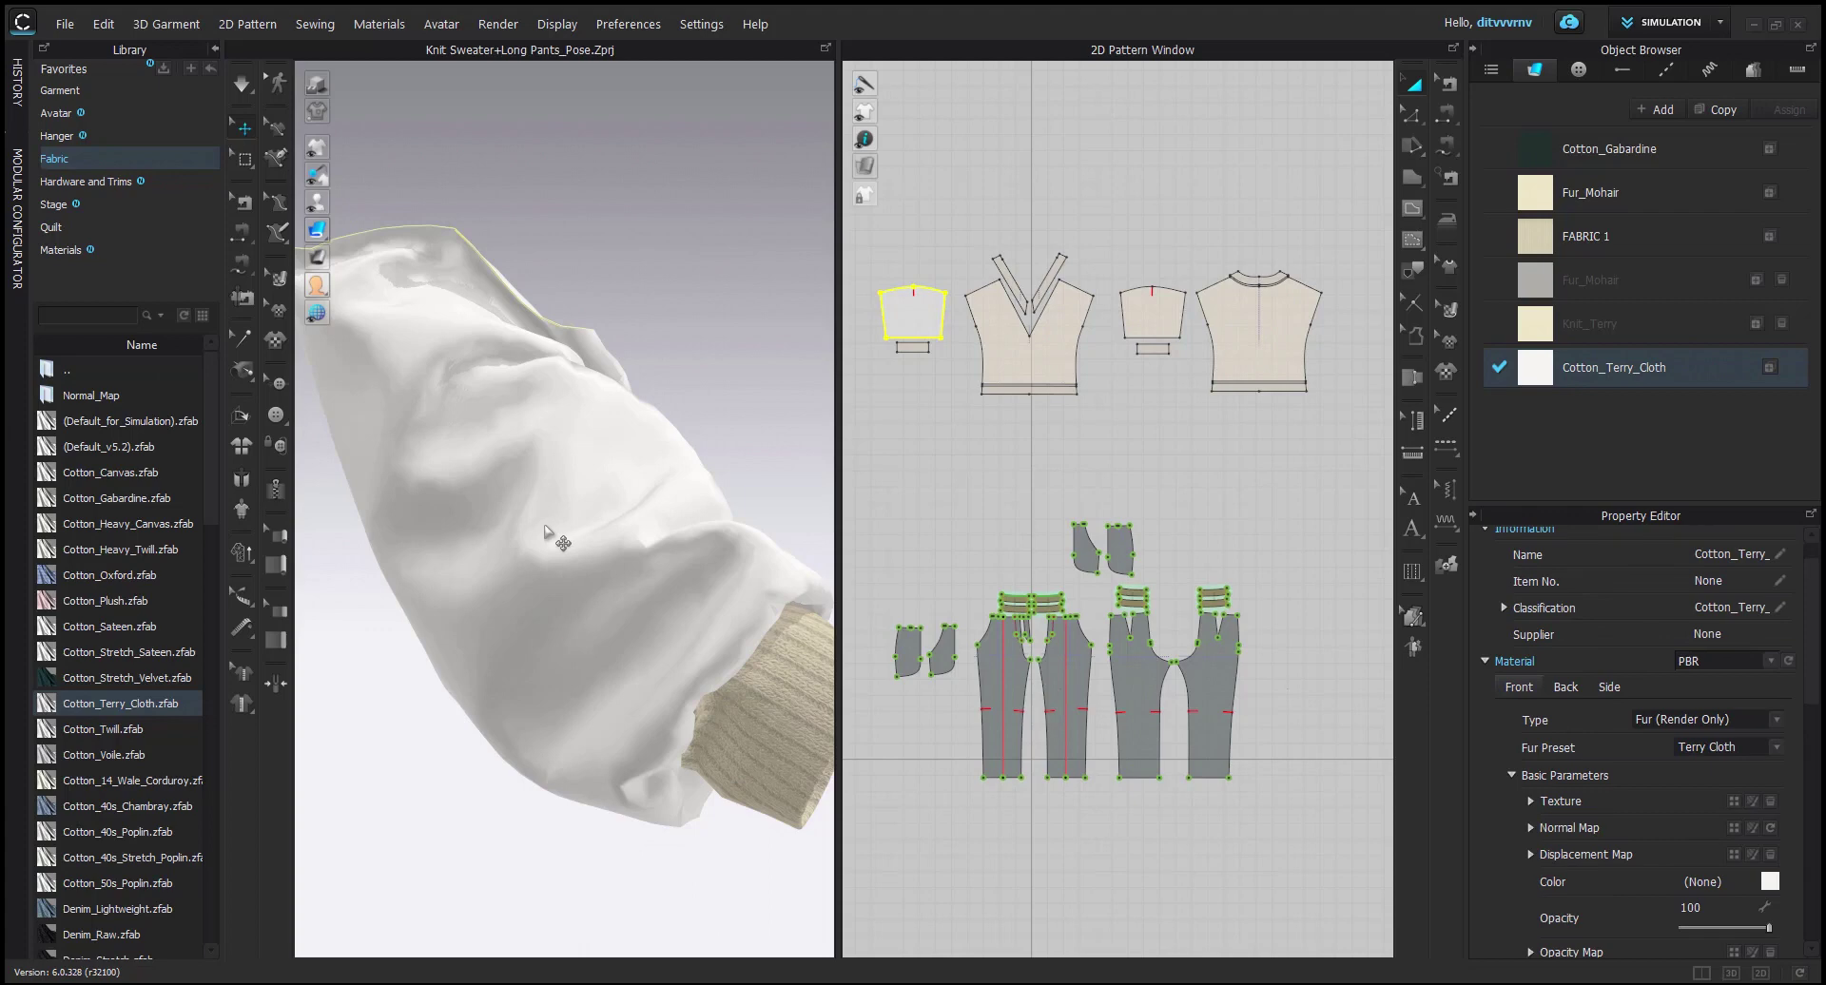
Render the terry-cloth sleeve, then close CLO 3D once it stops responding.
click(497, 24)
click(504, 38)
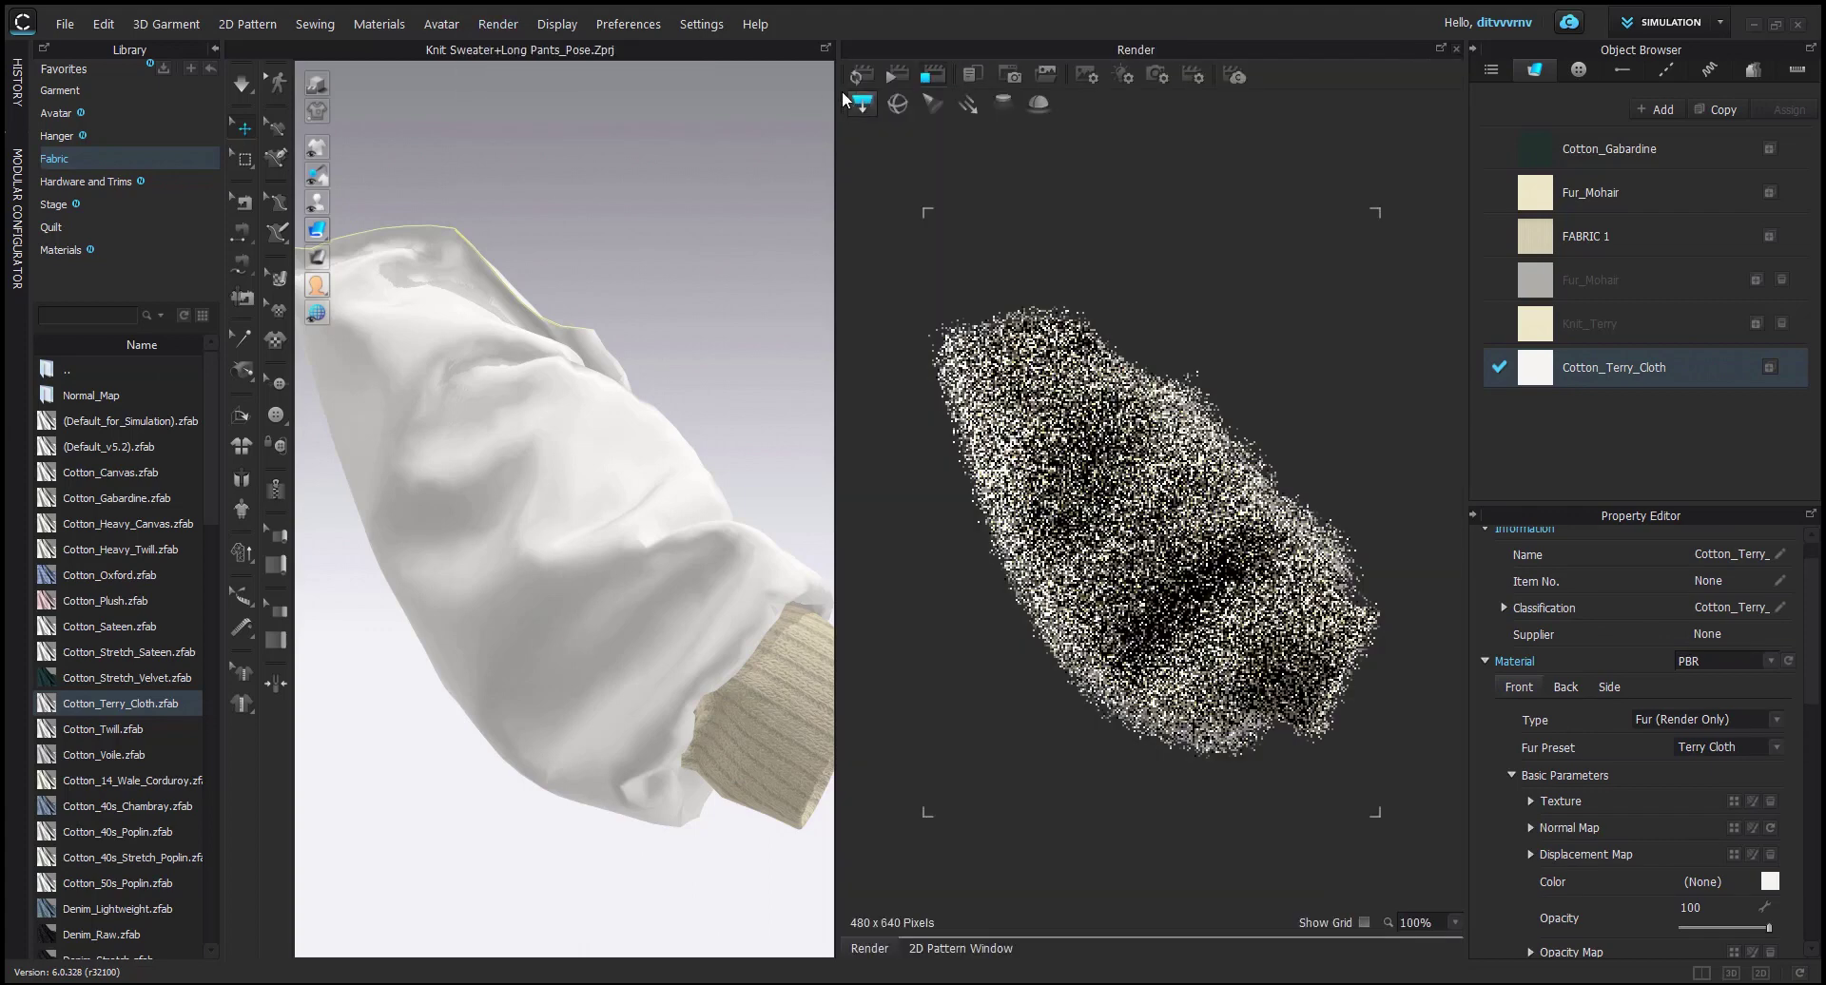
click(858, 76)
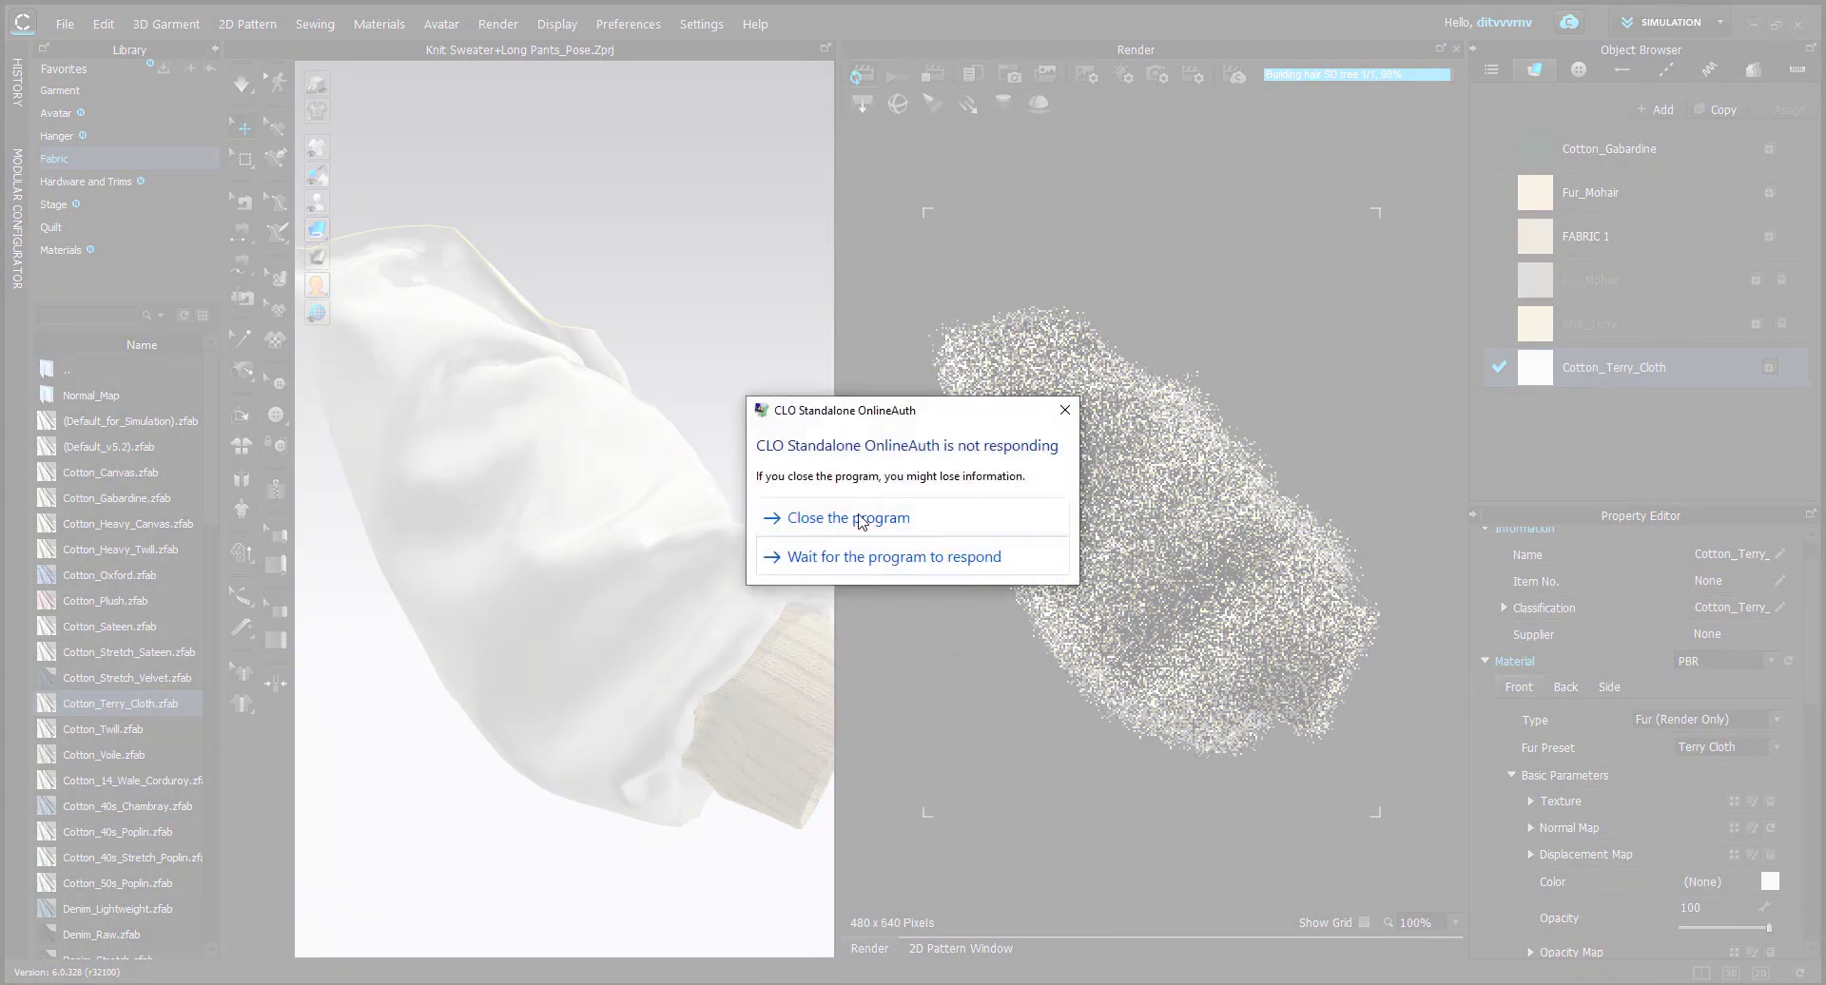
click(858, 518)
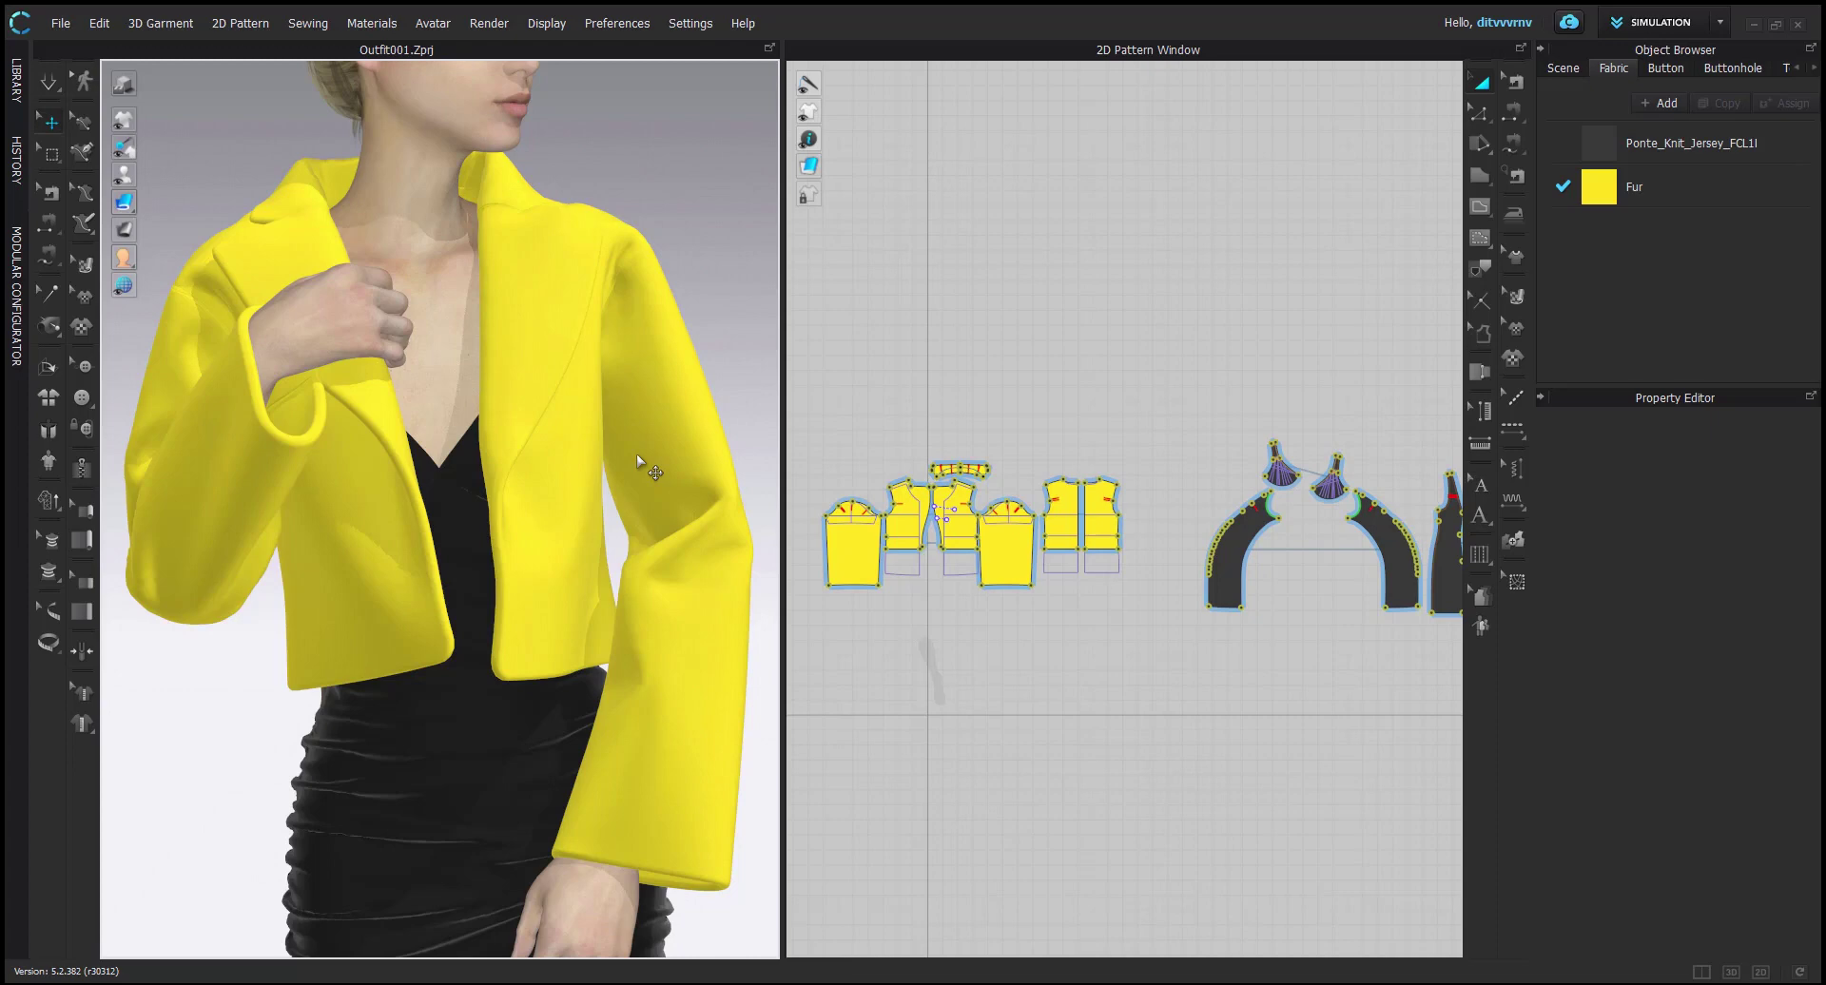
Select the Outfit001 Fur fabric to view its render-only Default fur preset settings.
click(1598, 197)
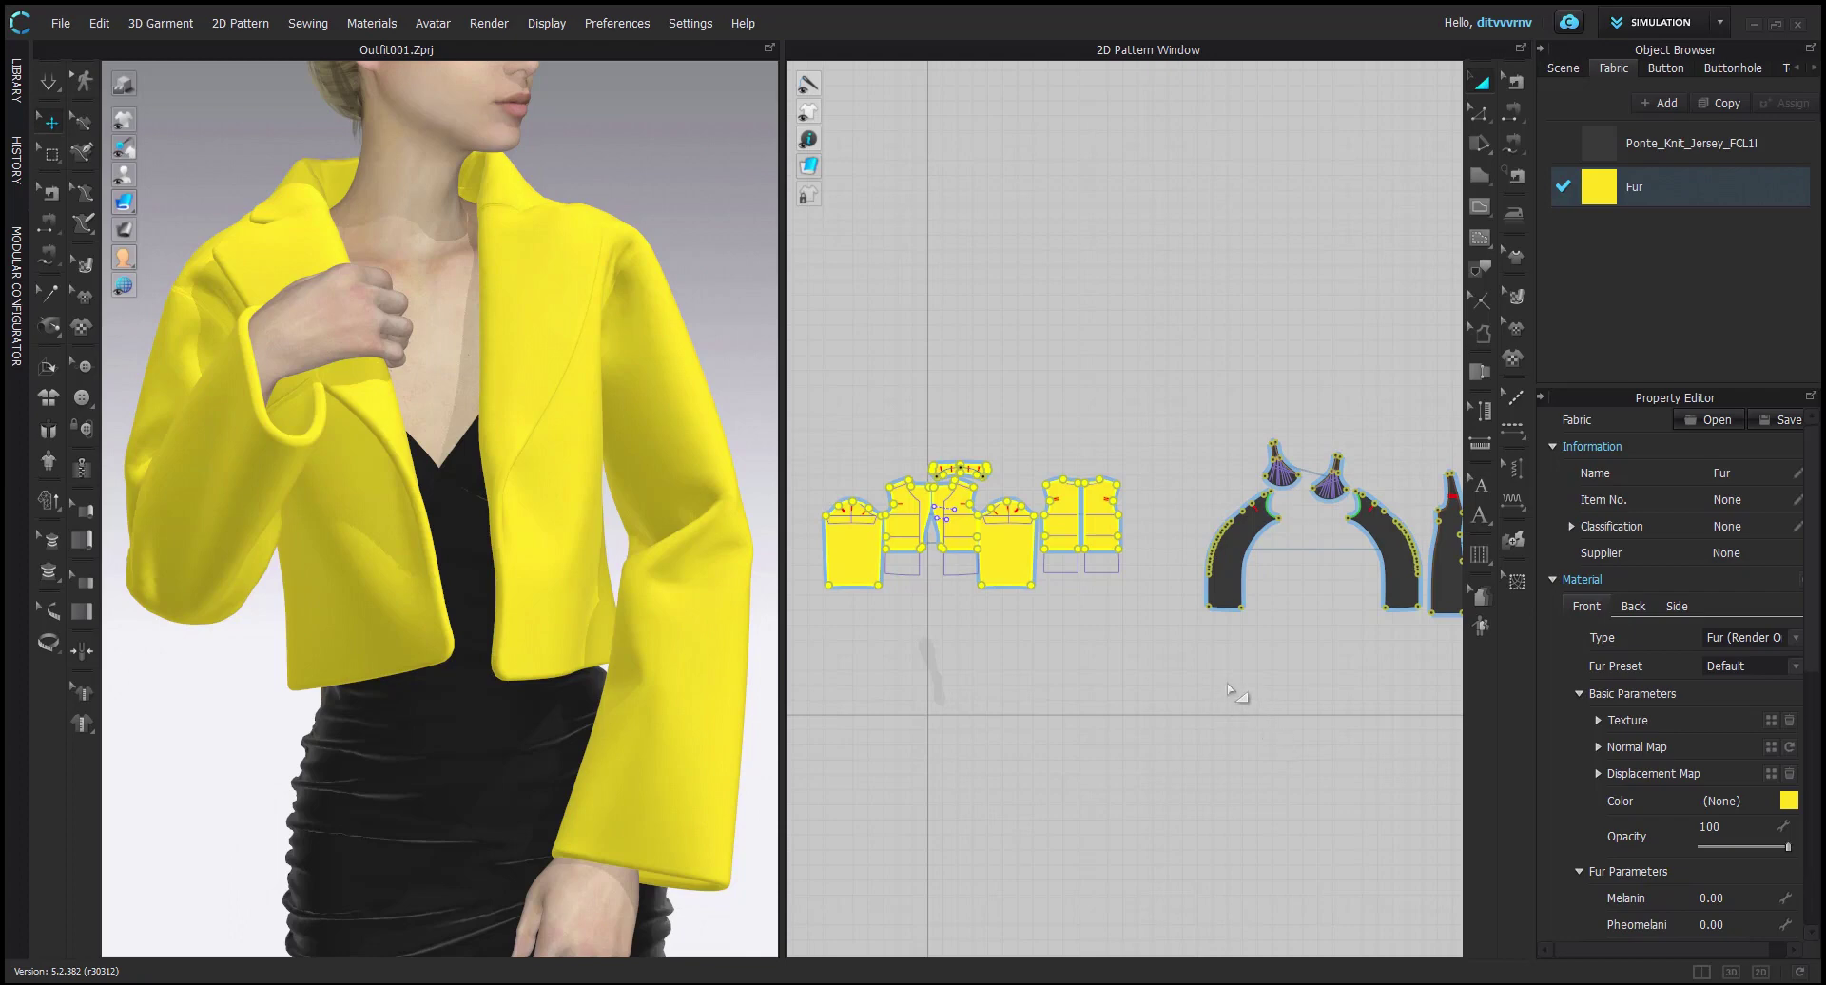
Scroll and enlarge the Property Editor to see the Fur fabric's 30.00 length and 645 density.
scroll(1607, 804, down, 6)
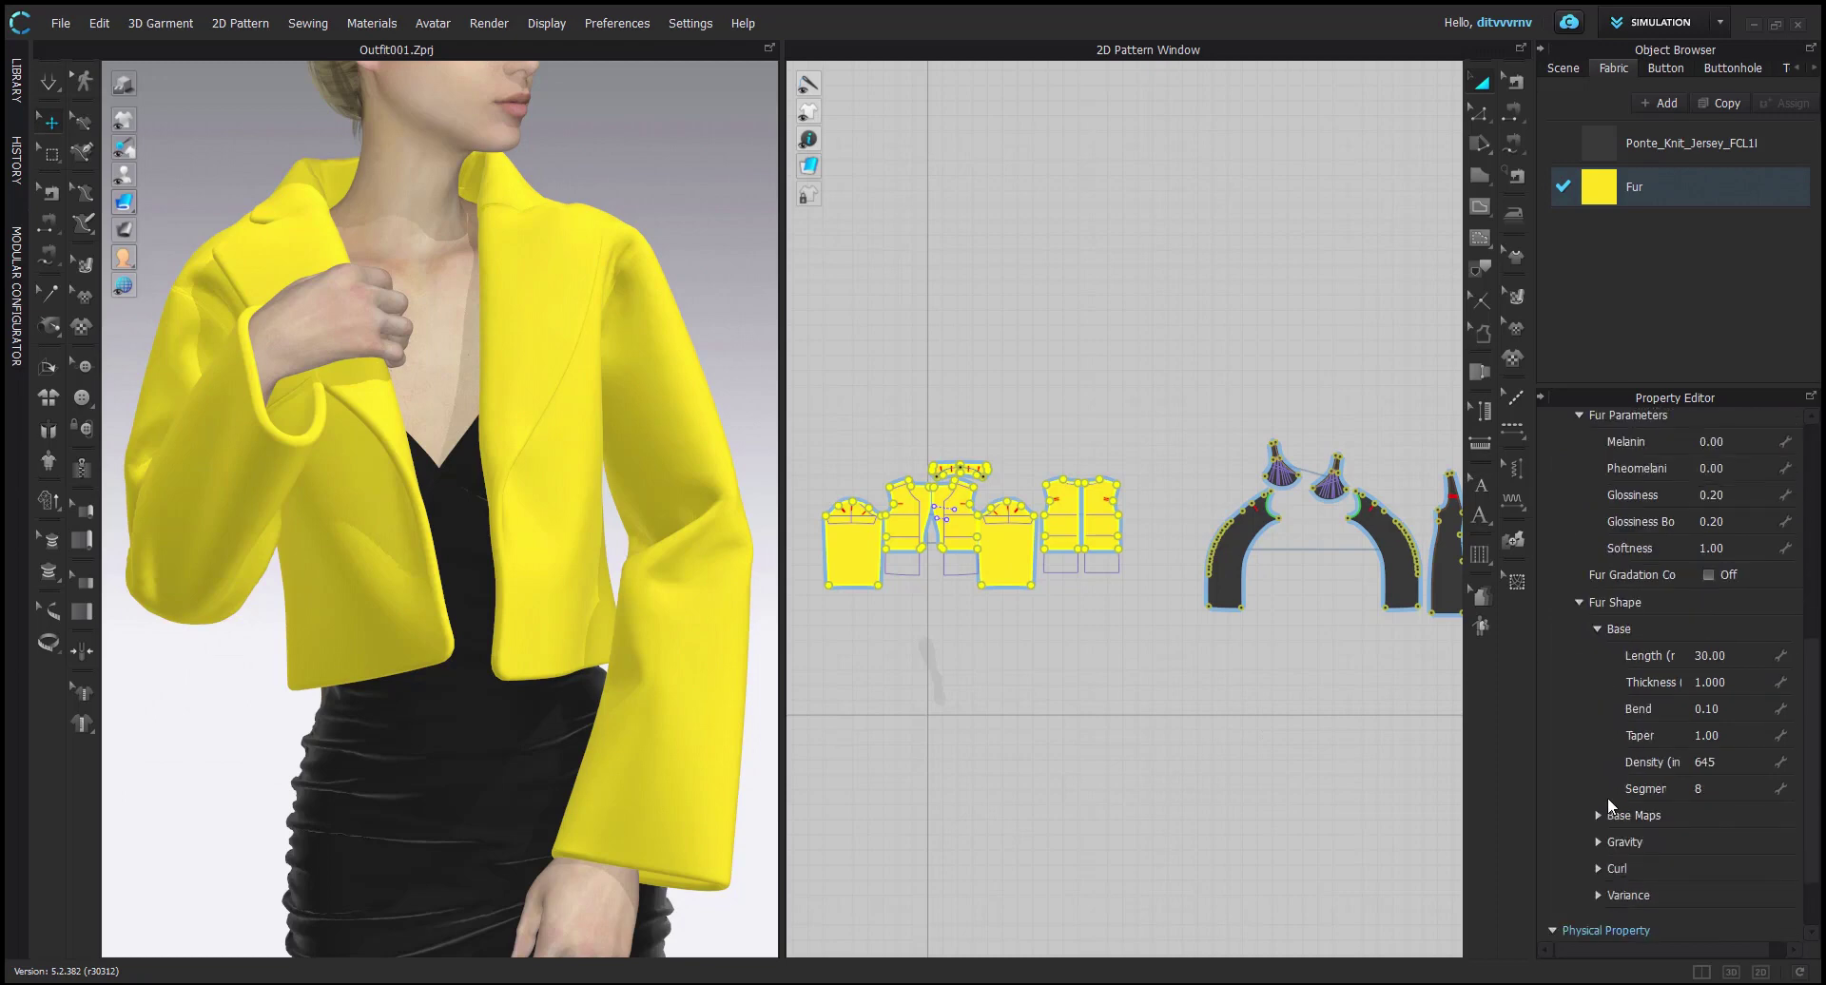
scroll(1607, 796, down, 2)
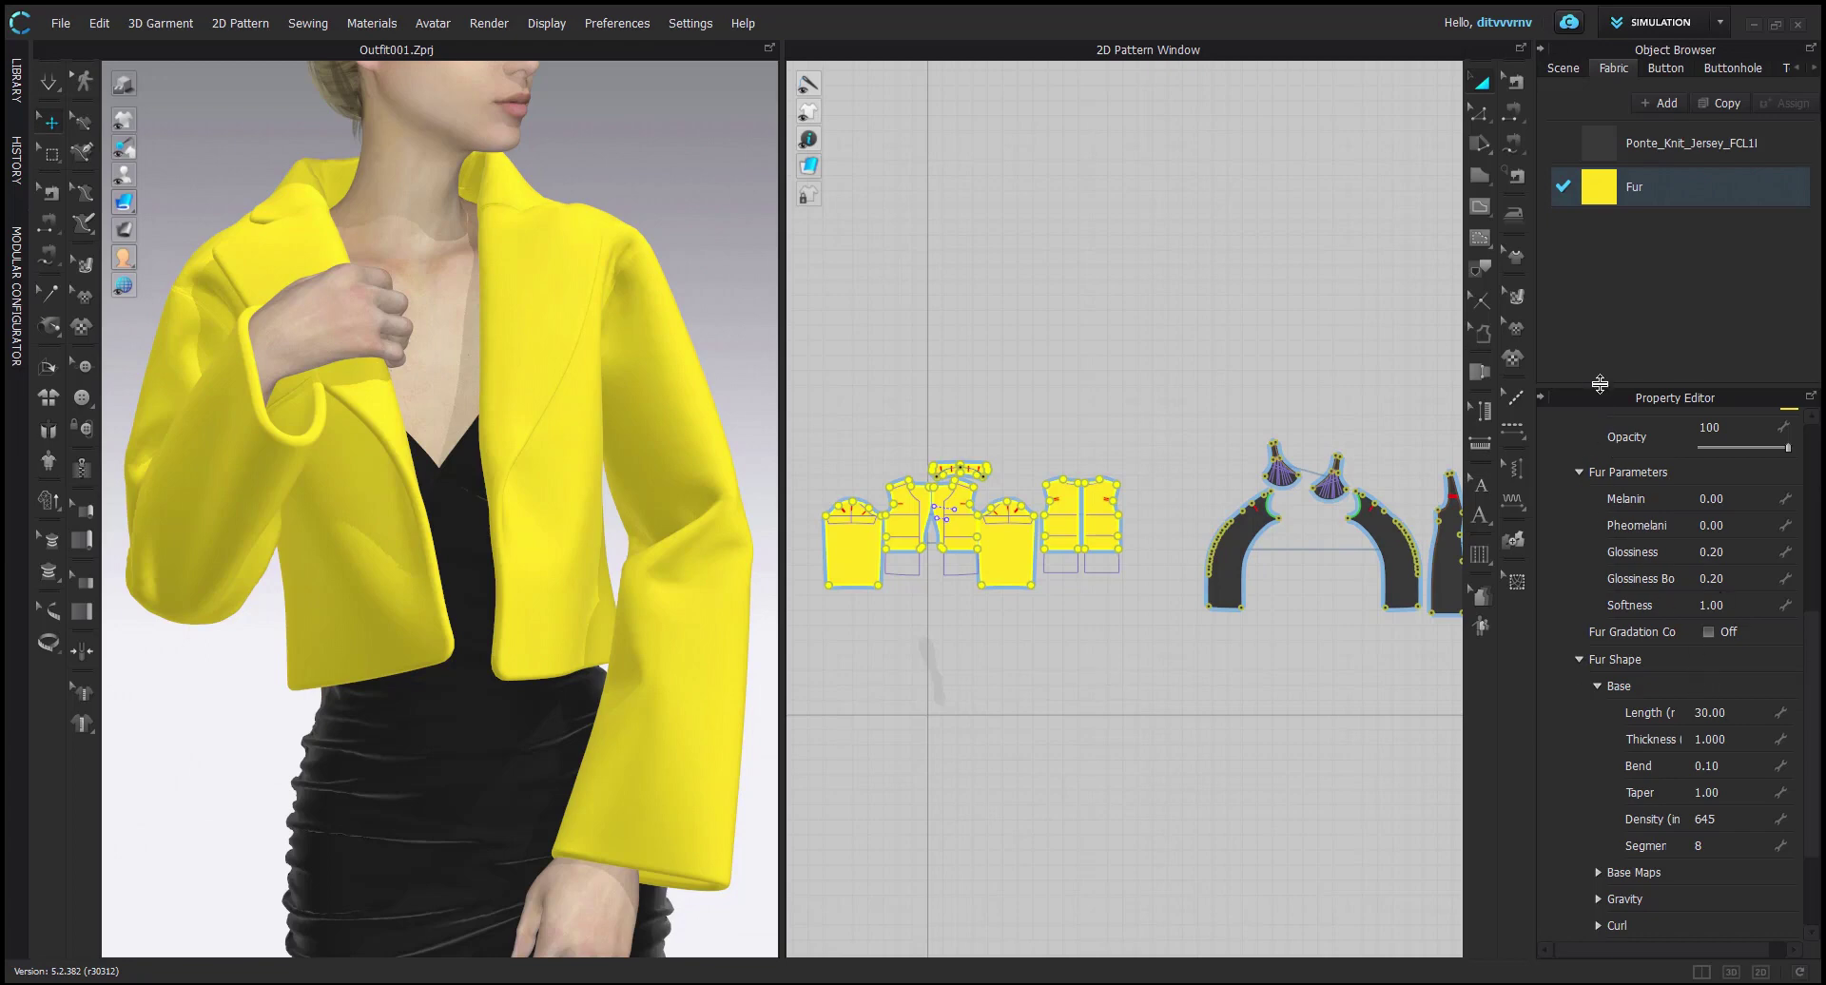
drag(1595, 380, 1587, 245)
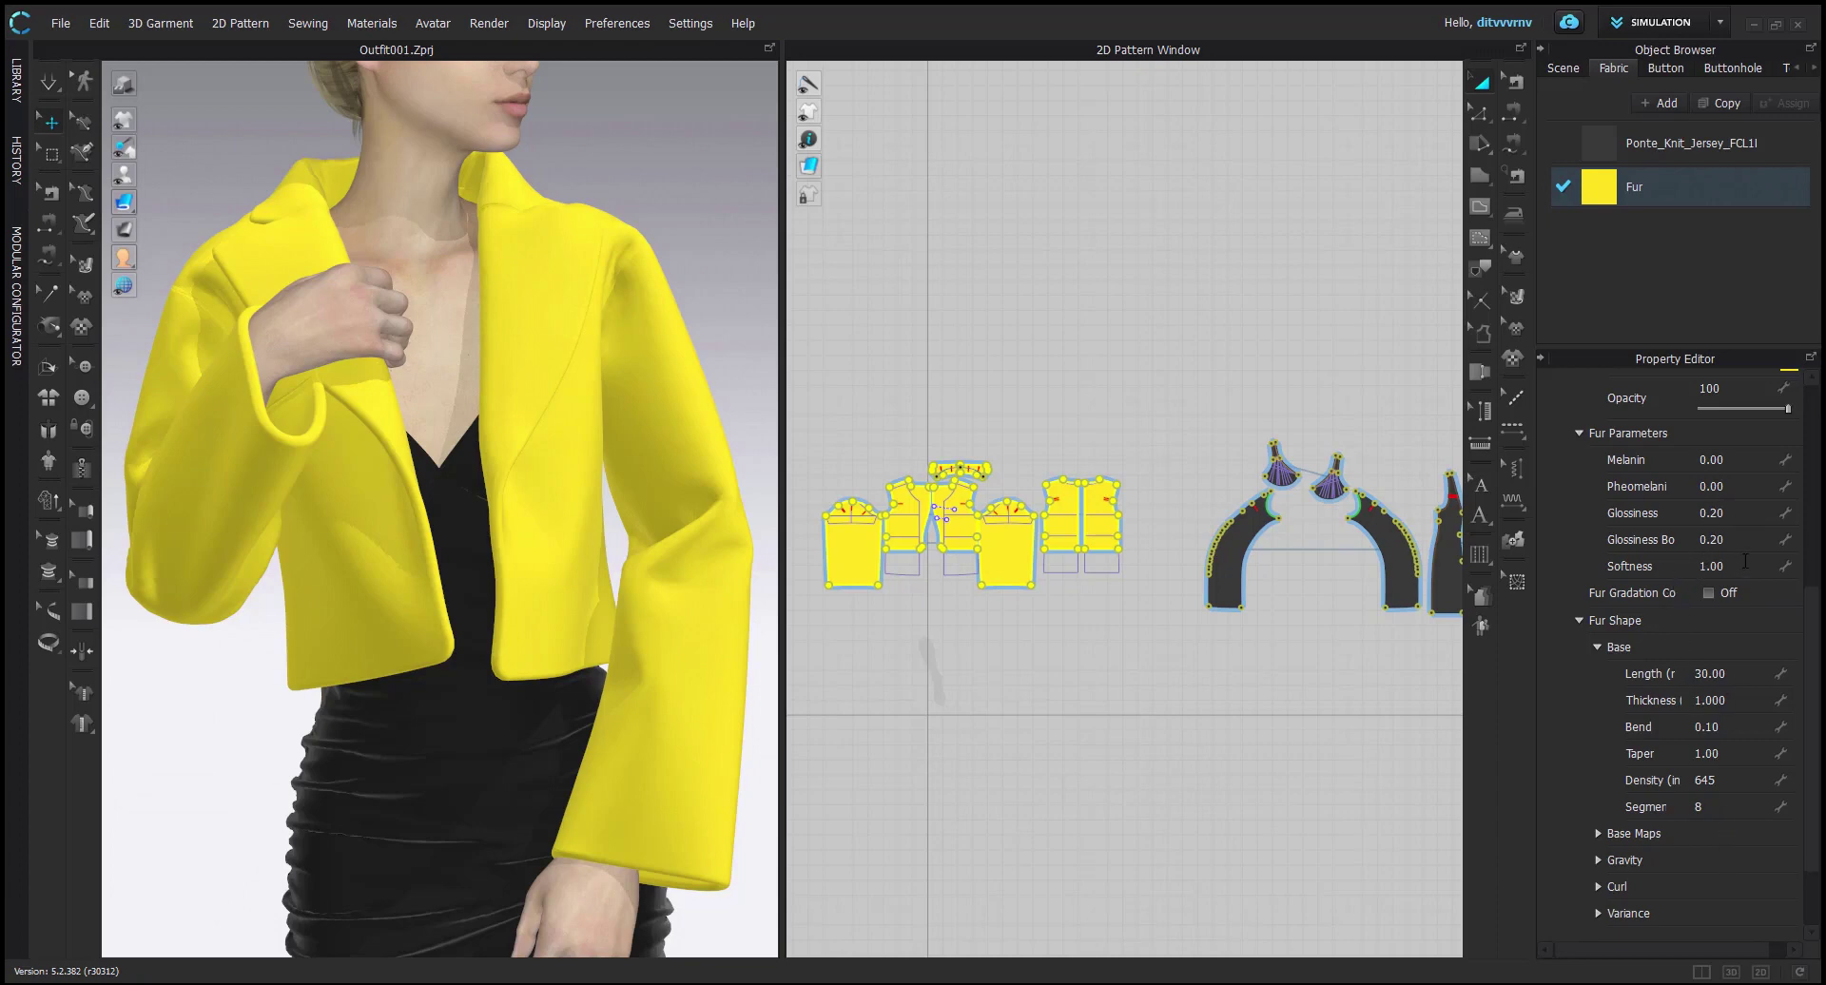
Inspect the fur Curl, Gravity and Base Maps sections, then deselect the Fur fabric.
click(1596, 887)
scroll(1594, 894, down, 3)
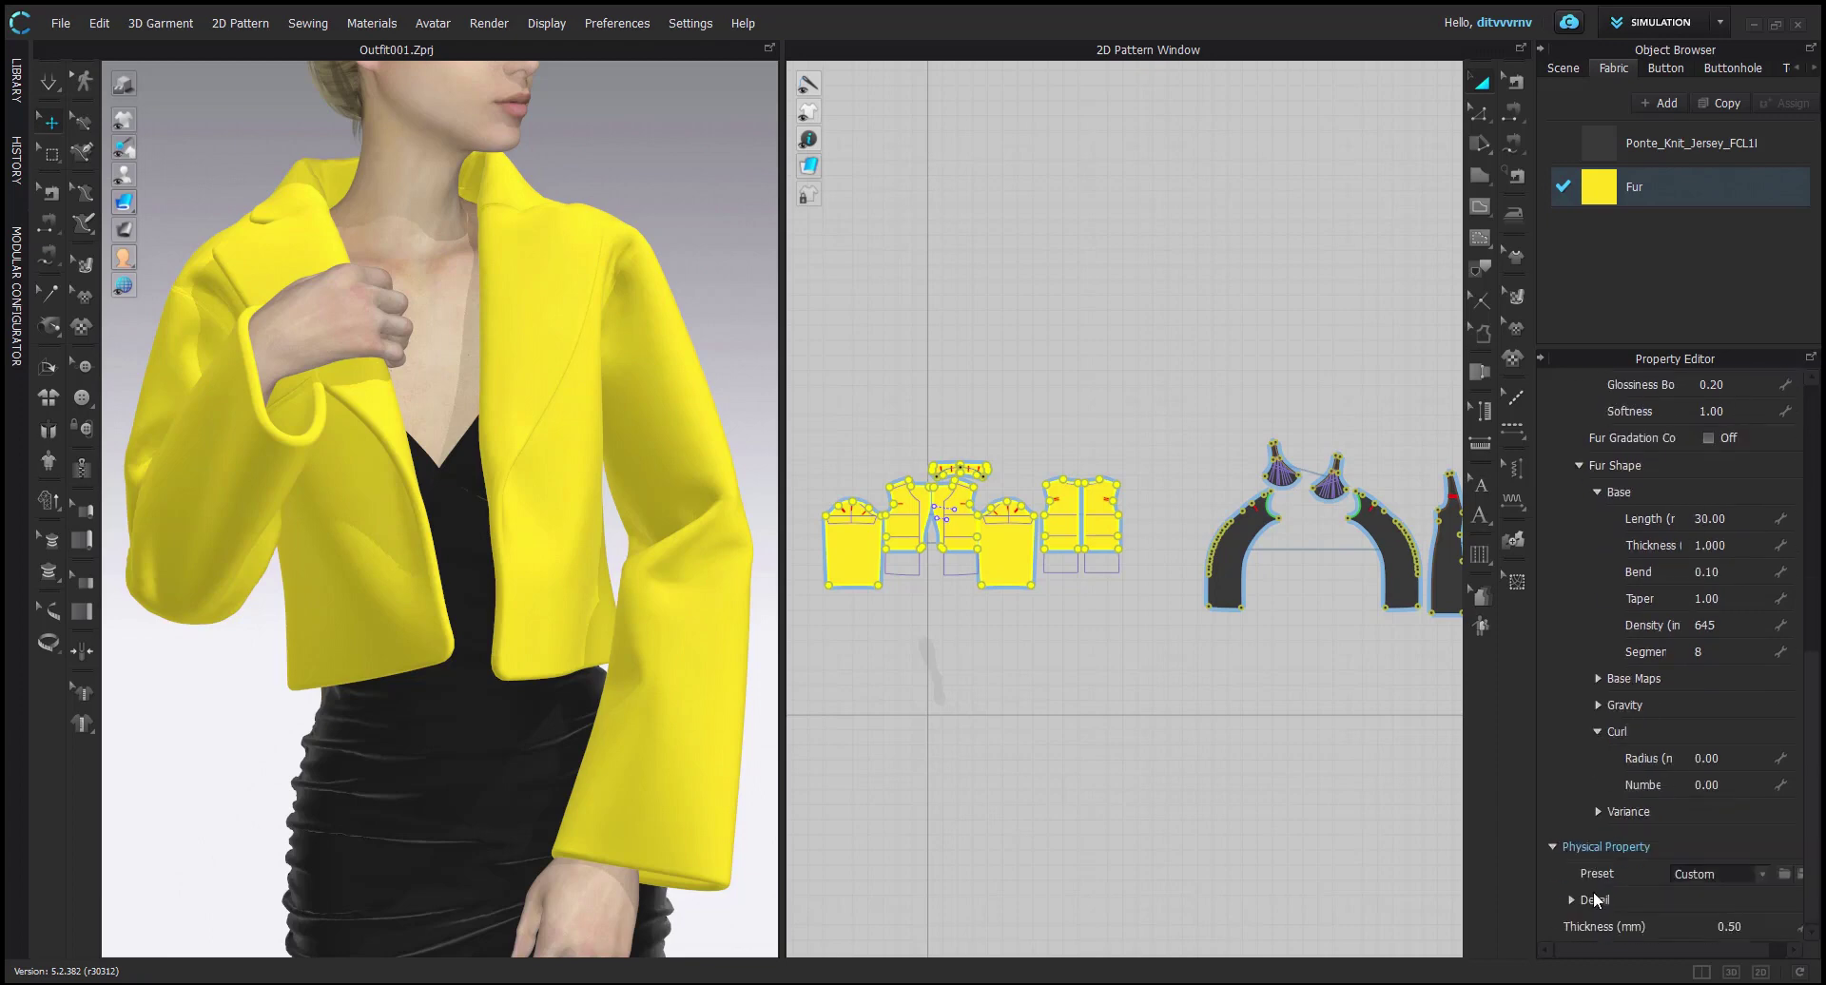
click(1599, 731)
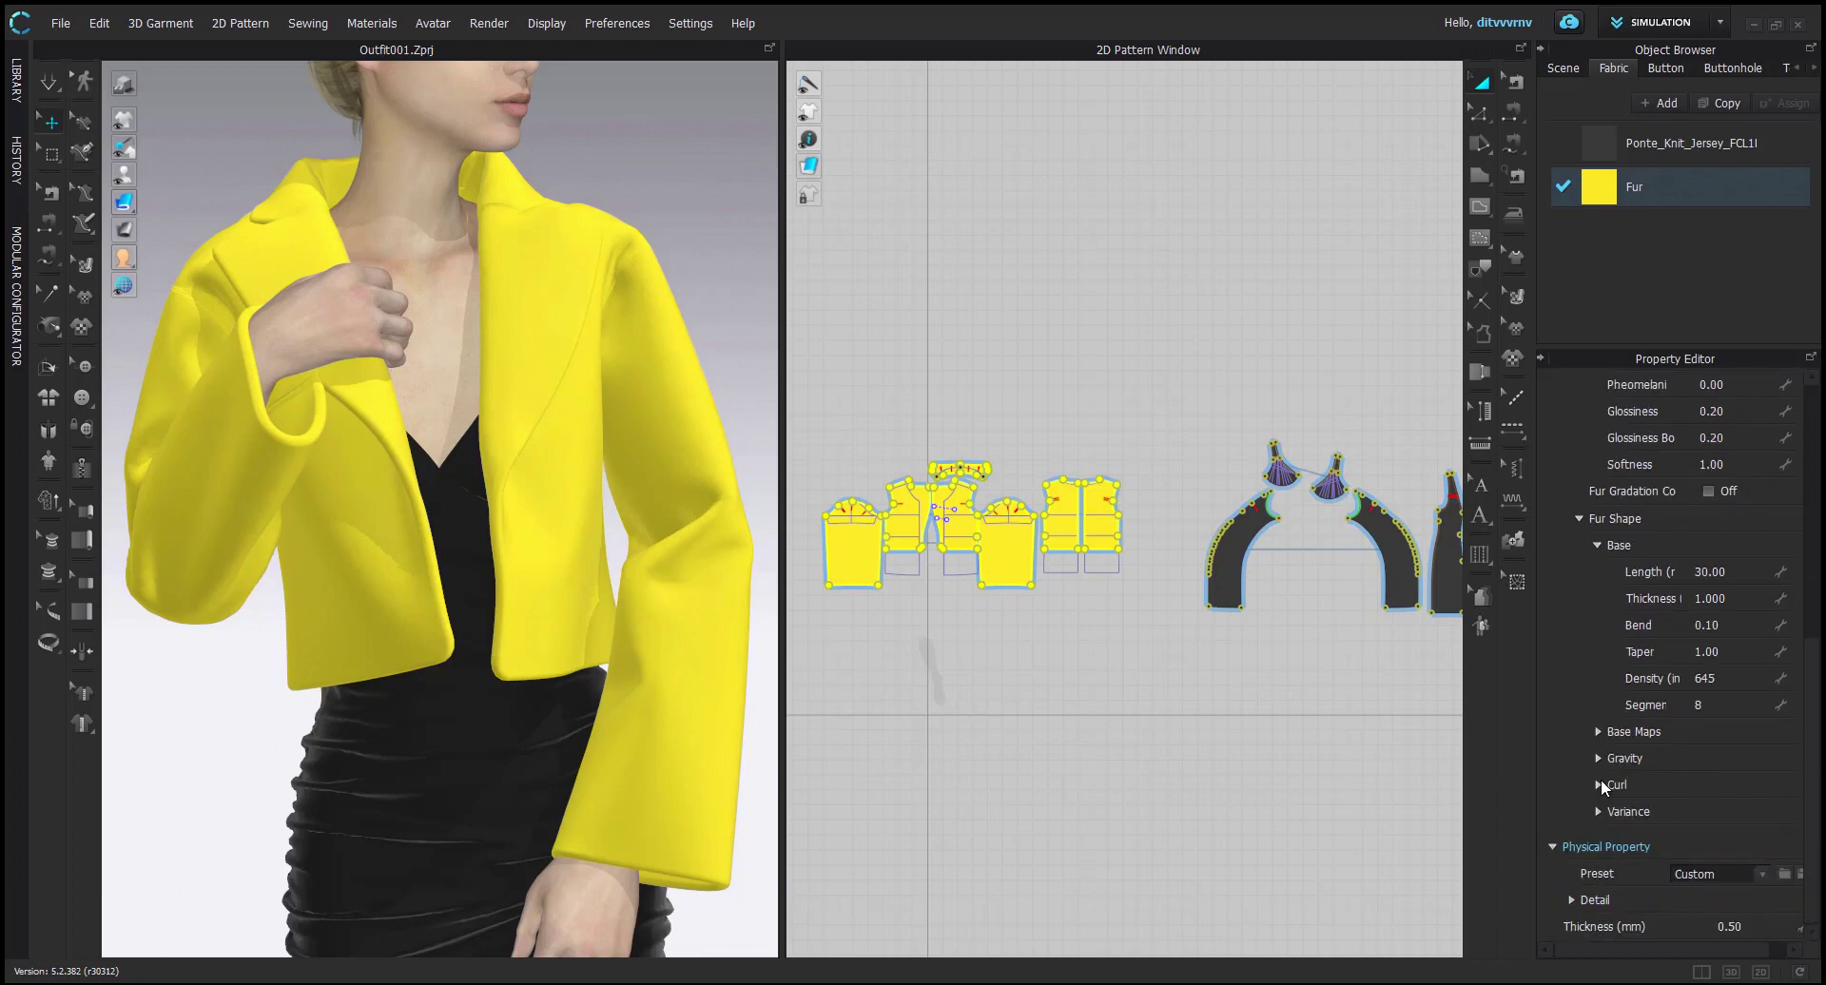
click(1597, 758)
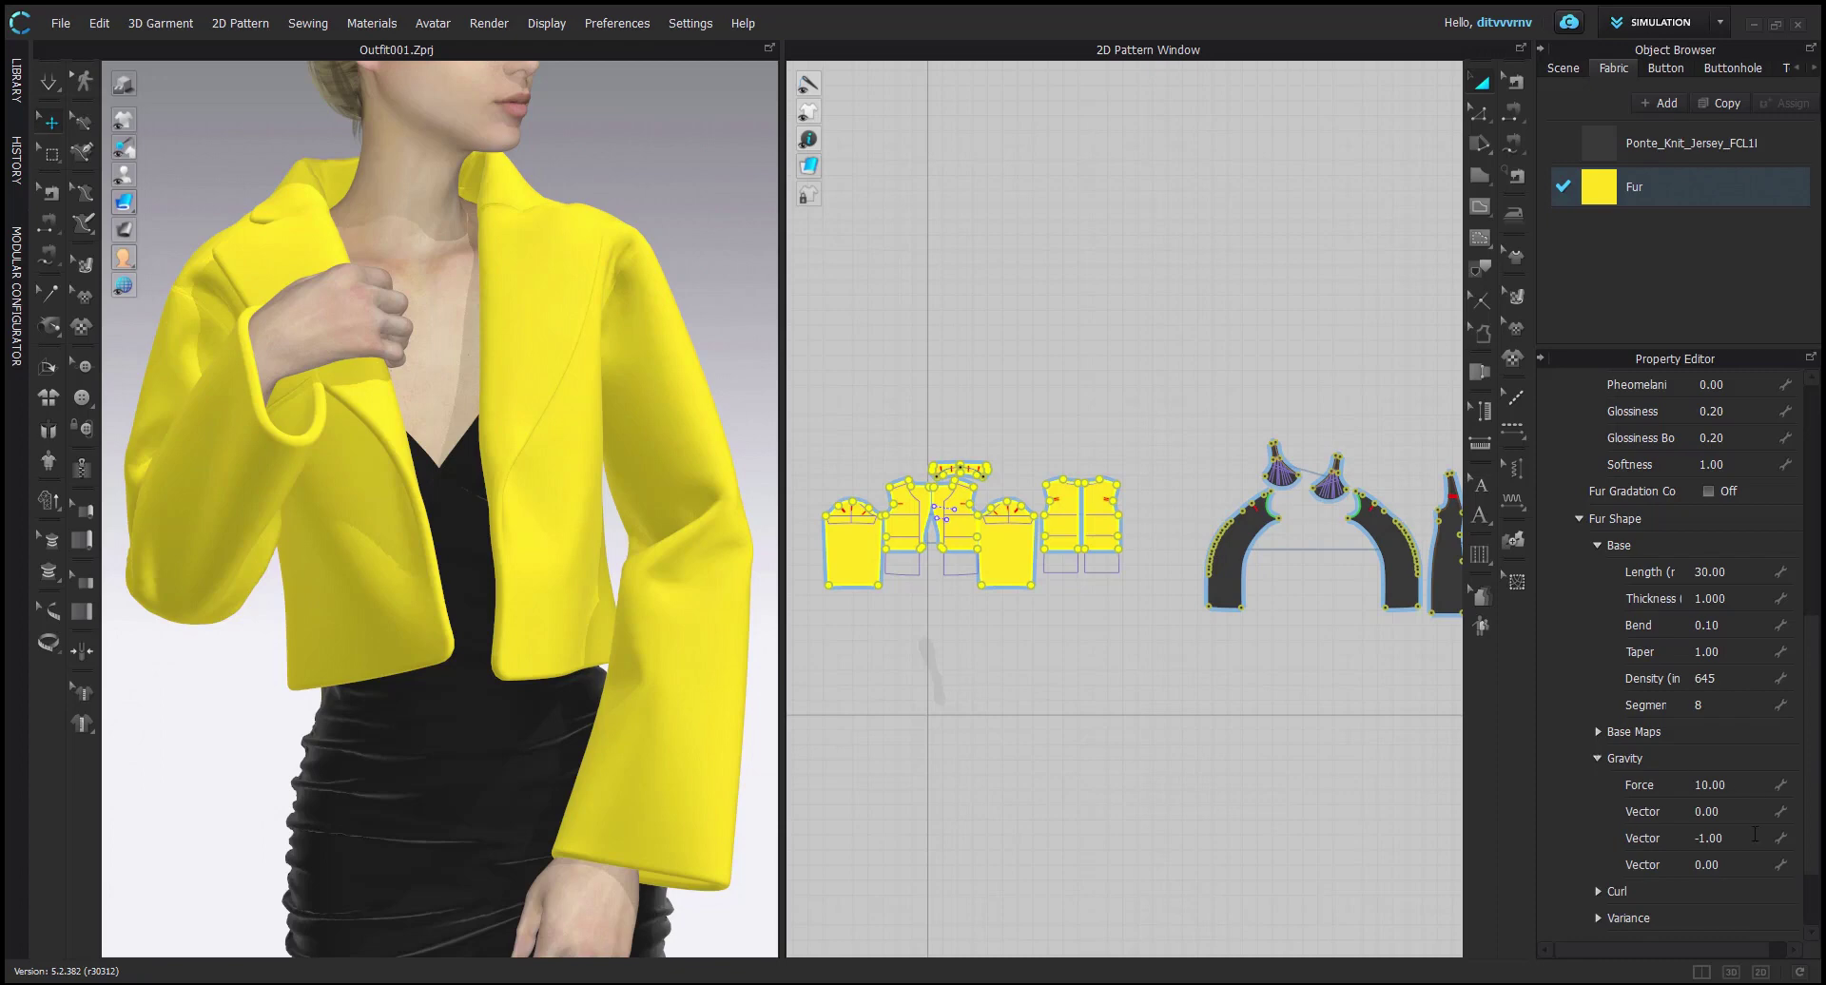
click(1596, 758)
click(1600, 729)
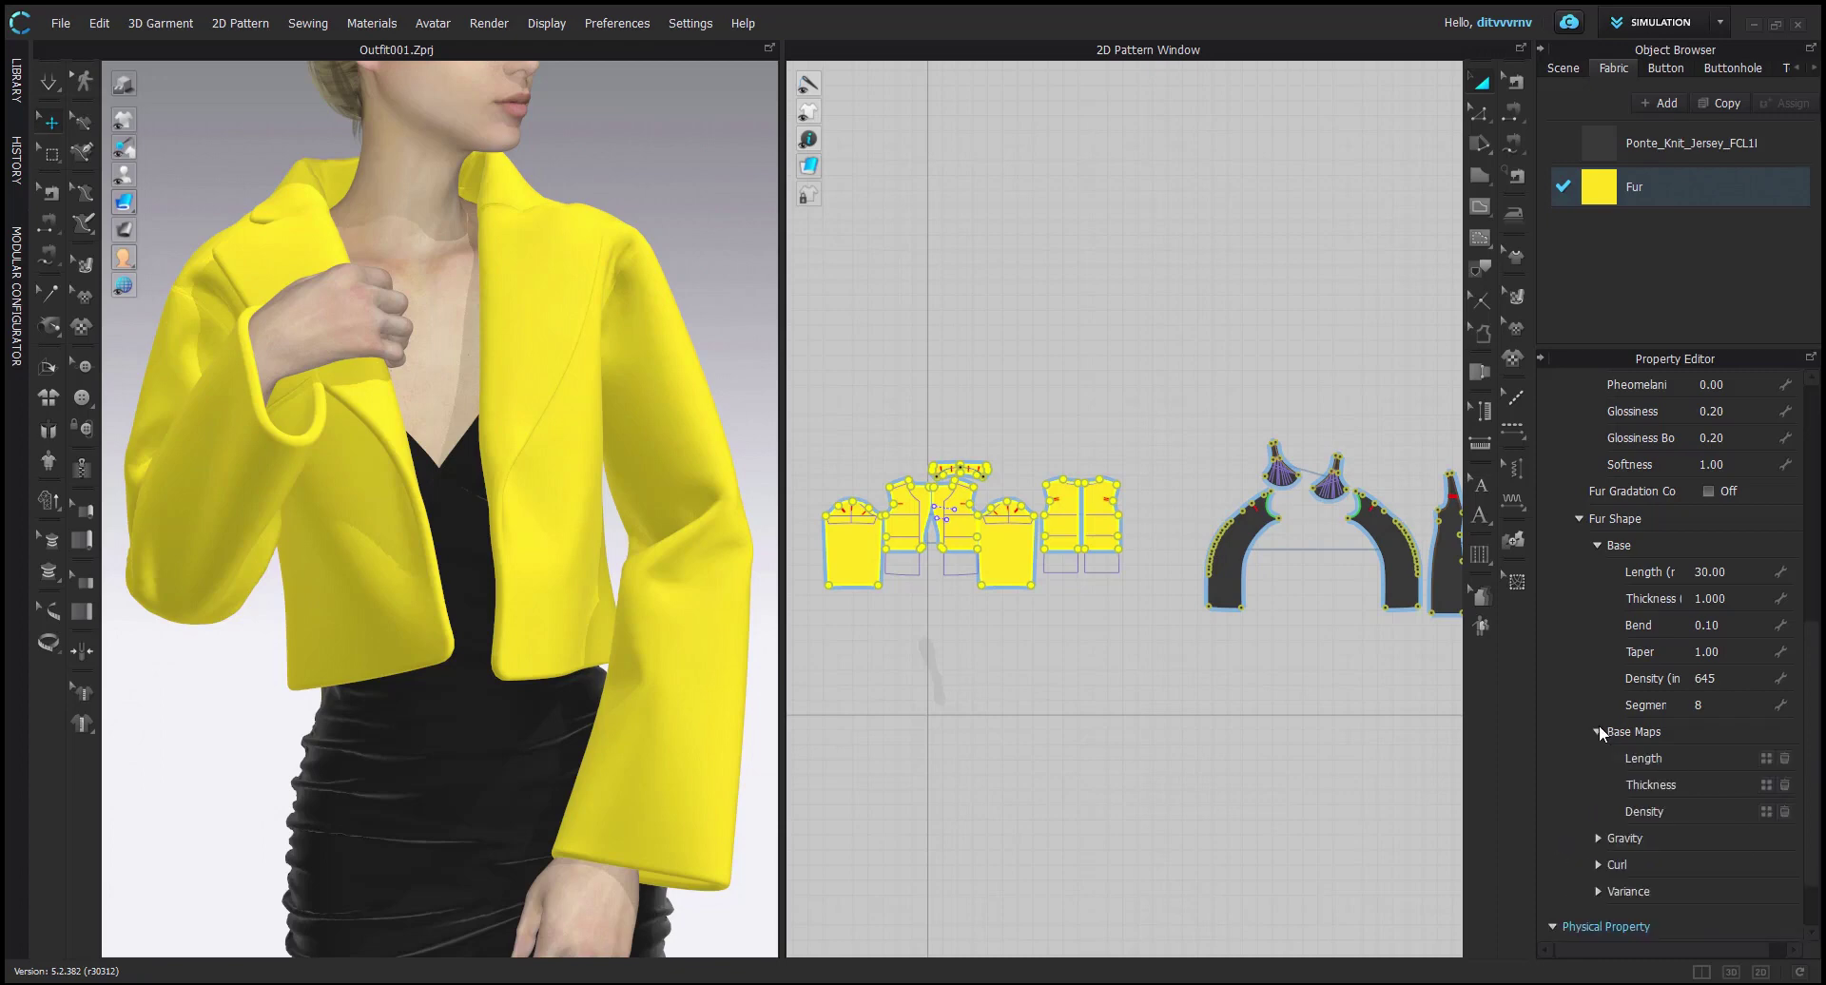
click(1599, 728)
scroll(1586, 705, up, 2)
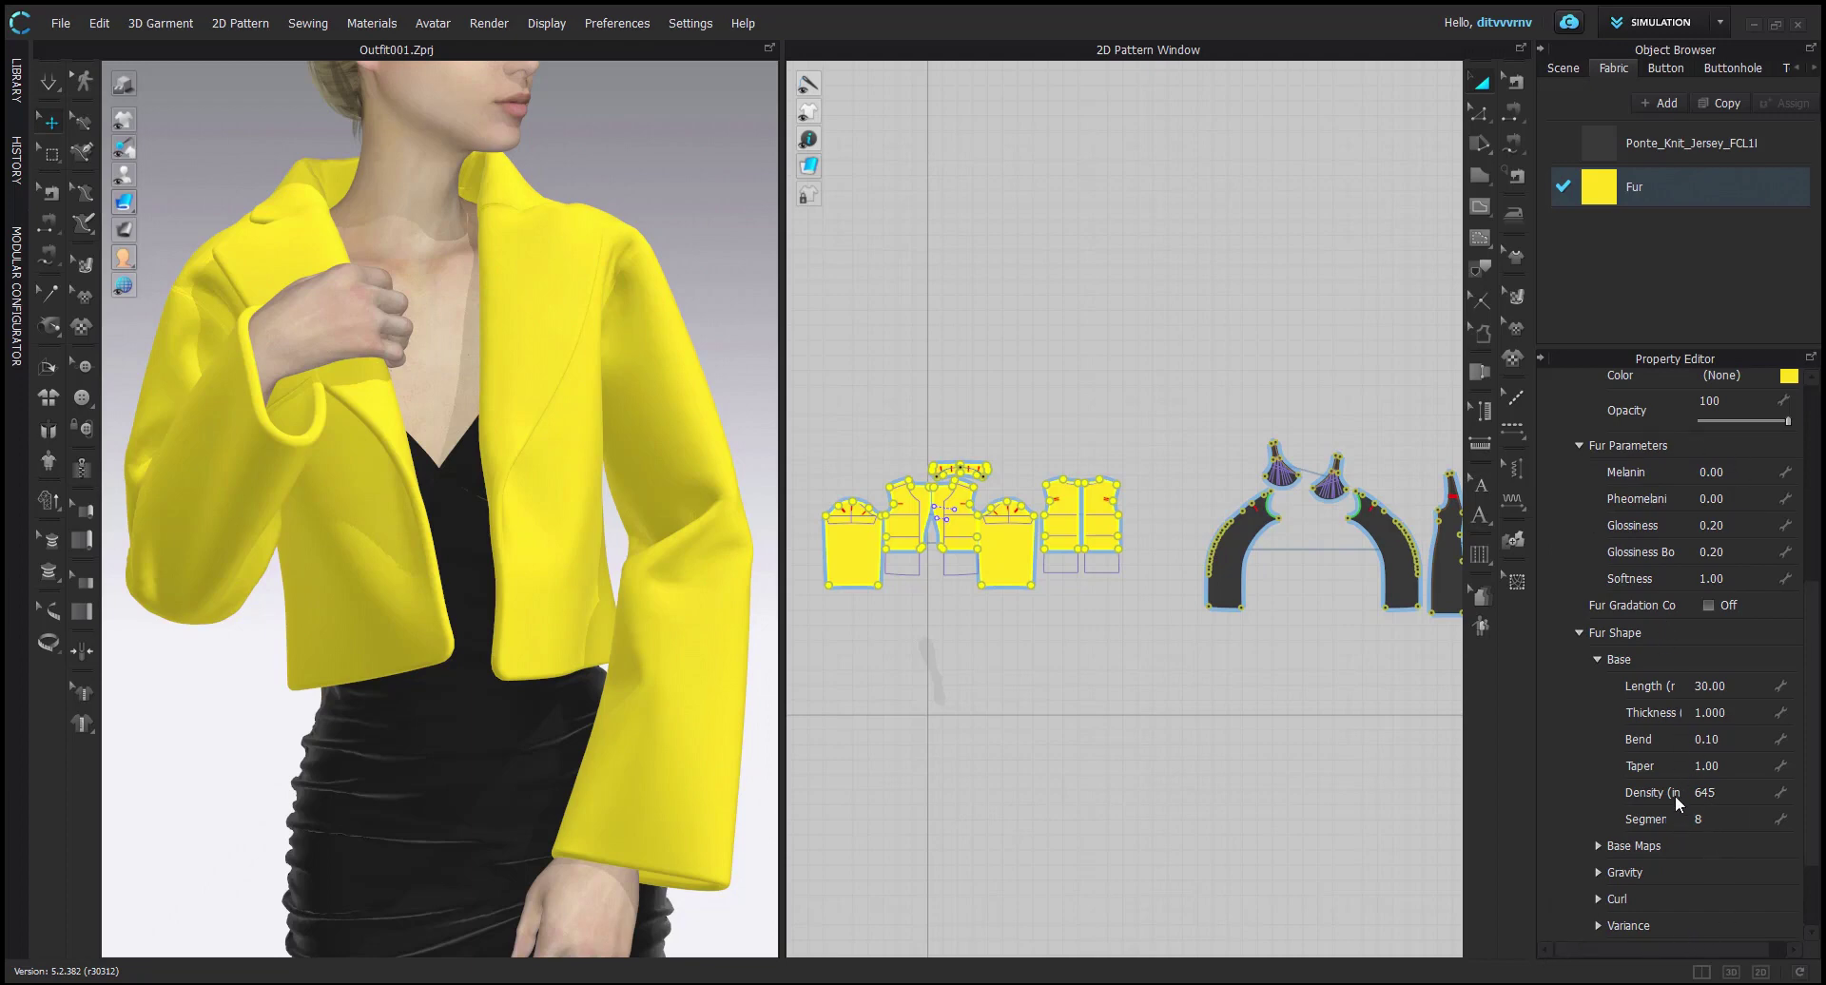
scroll(1665, 825, up, 2)
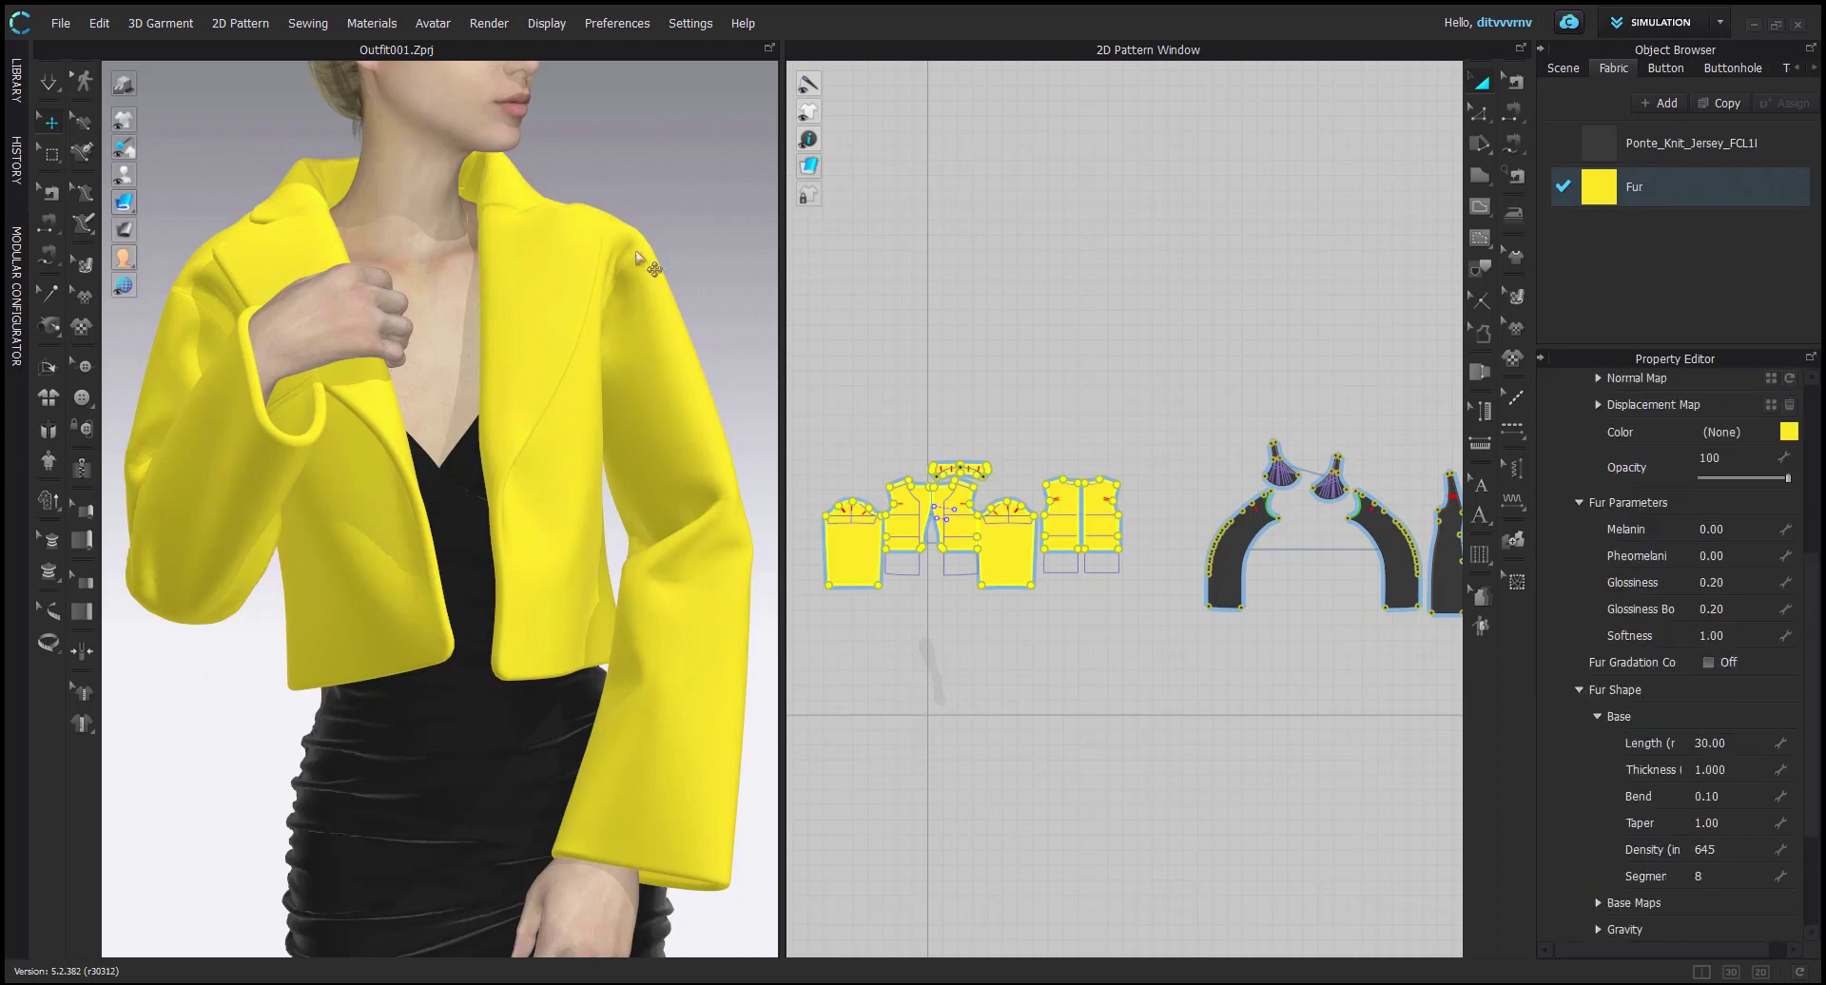
click(624, 151)
Render the yellow jacket as shaggy fur under the Light_4.hdr dome light, then open the lighting settings.
click(489, 22)
click(504, 45)
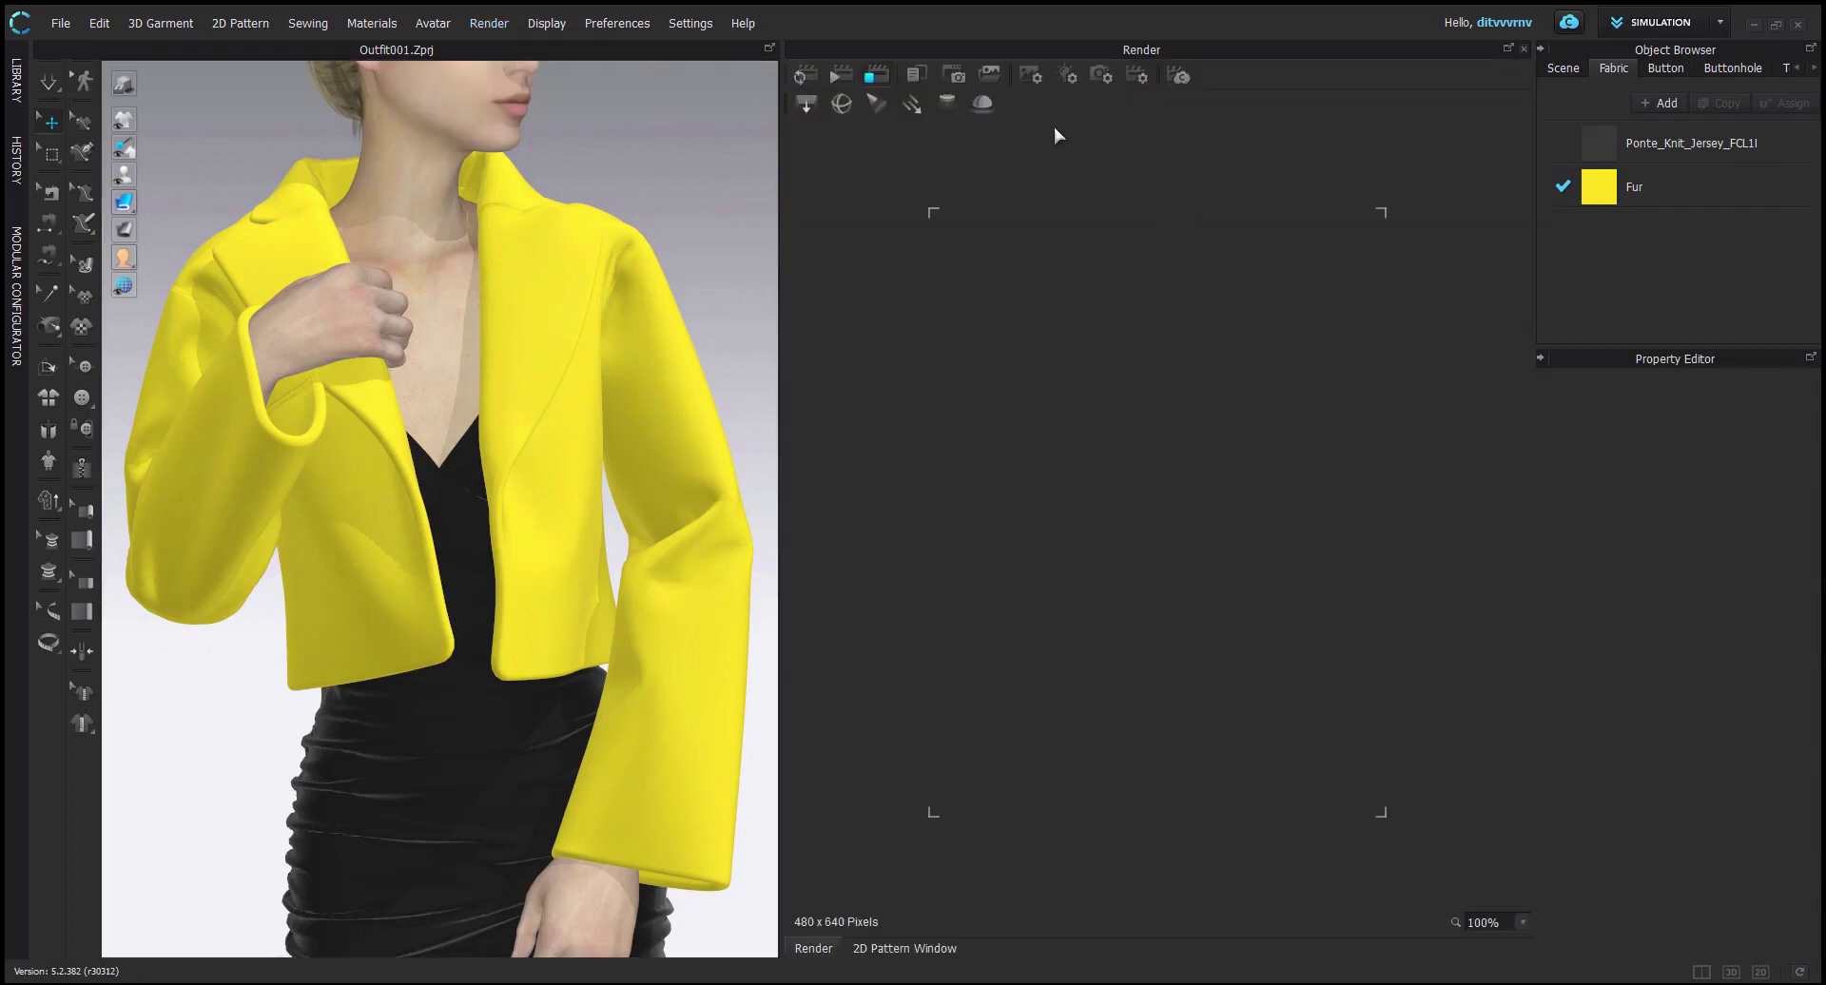
click(803, 76)
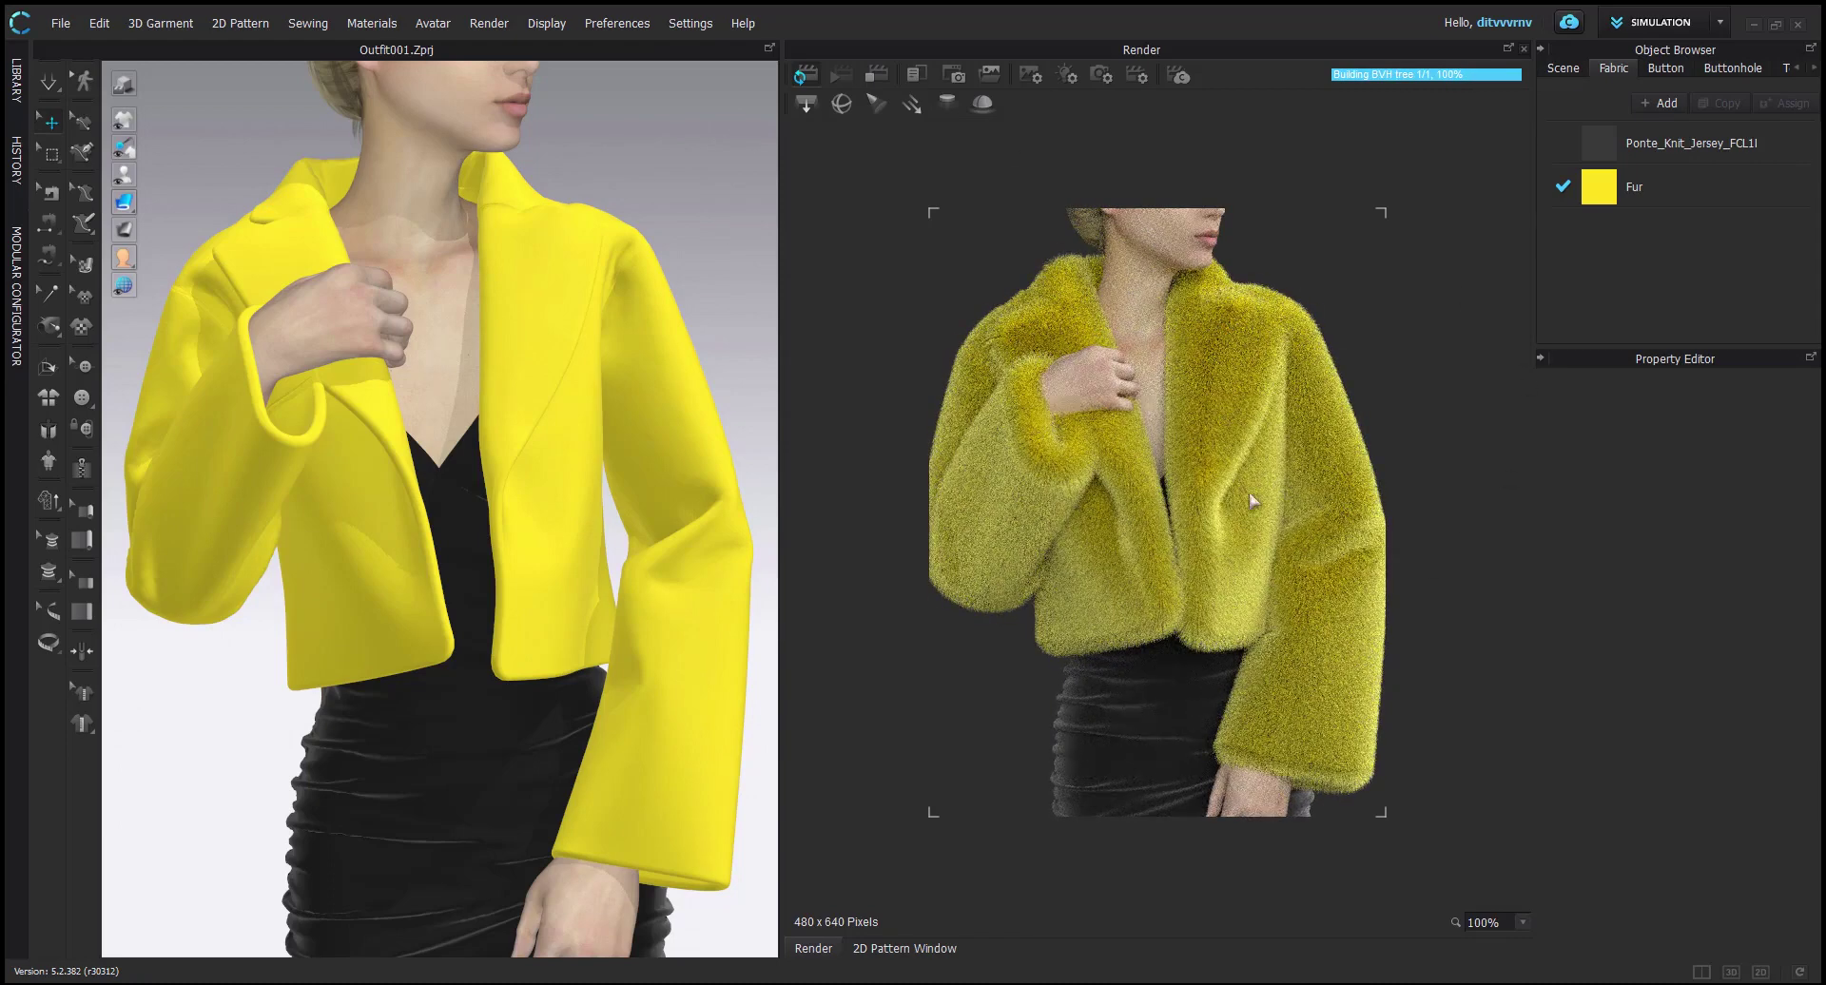
click(1065, 75)
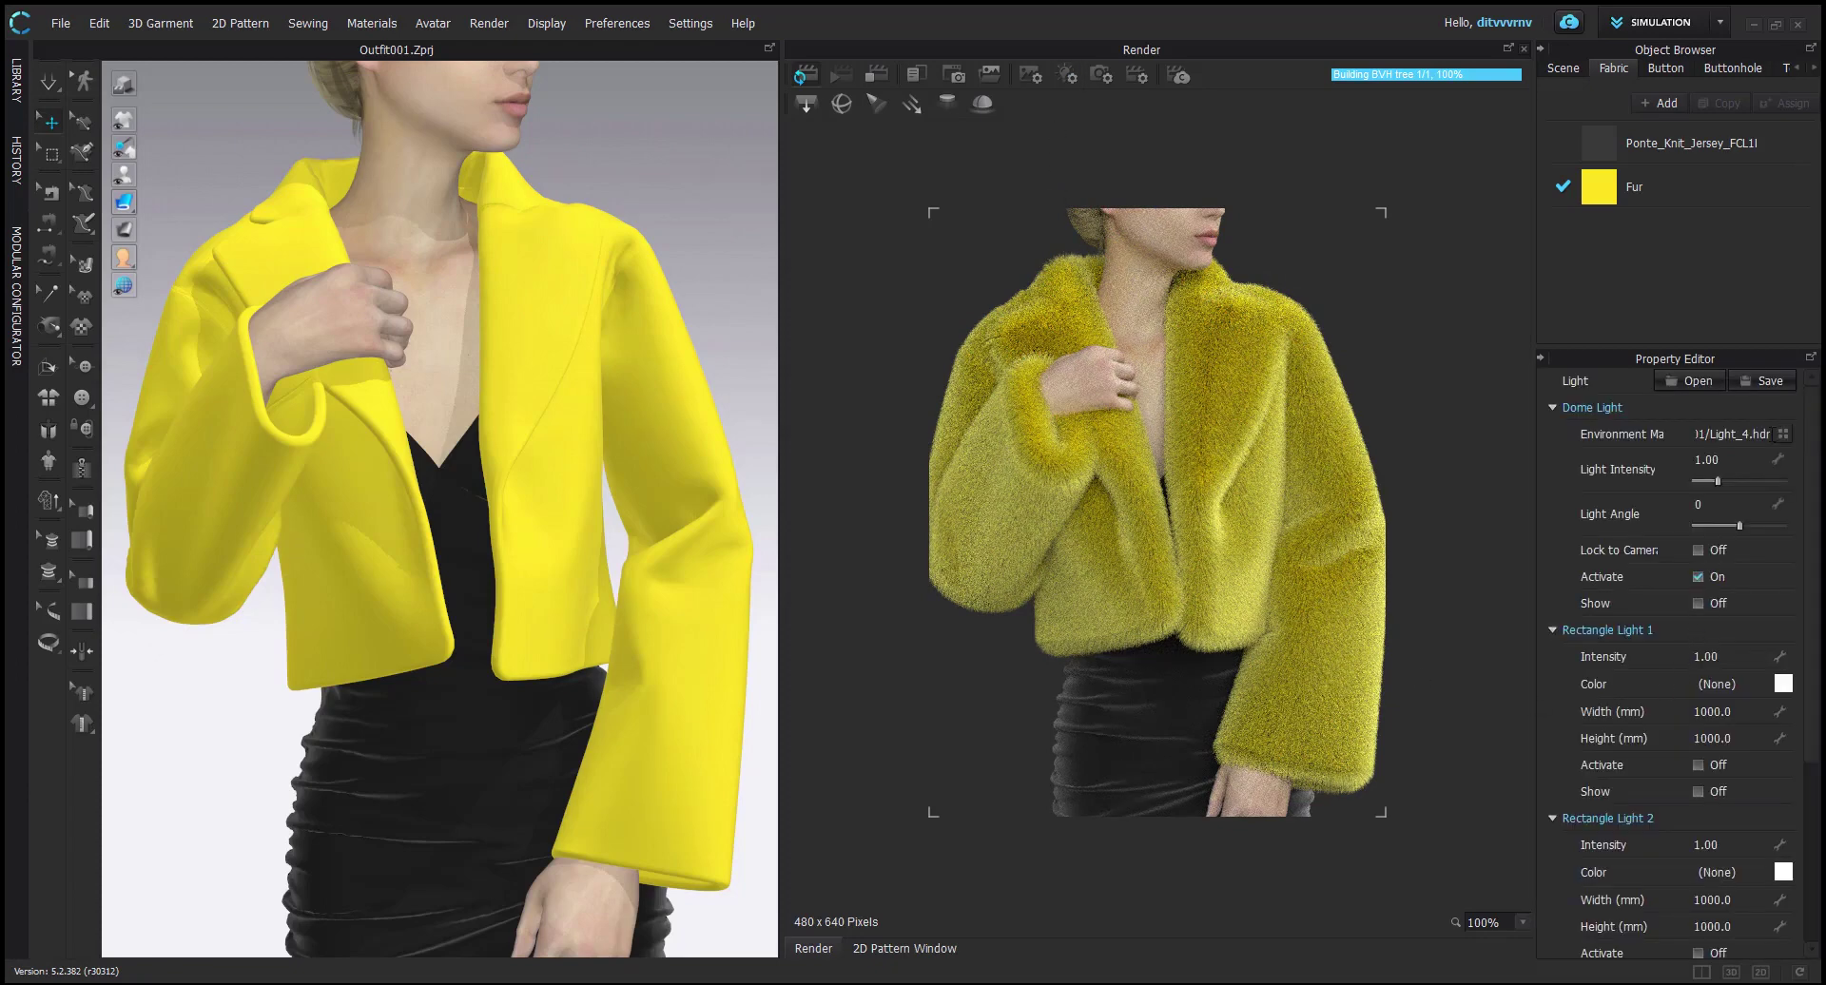
Try Studio_LowContrast, then Light_4, as the dome light's environment map, re-rendering each.
click(1783, 435)
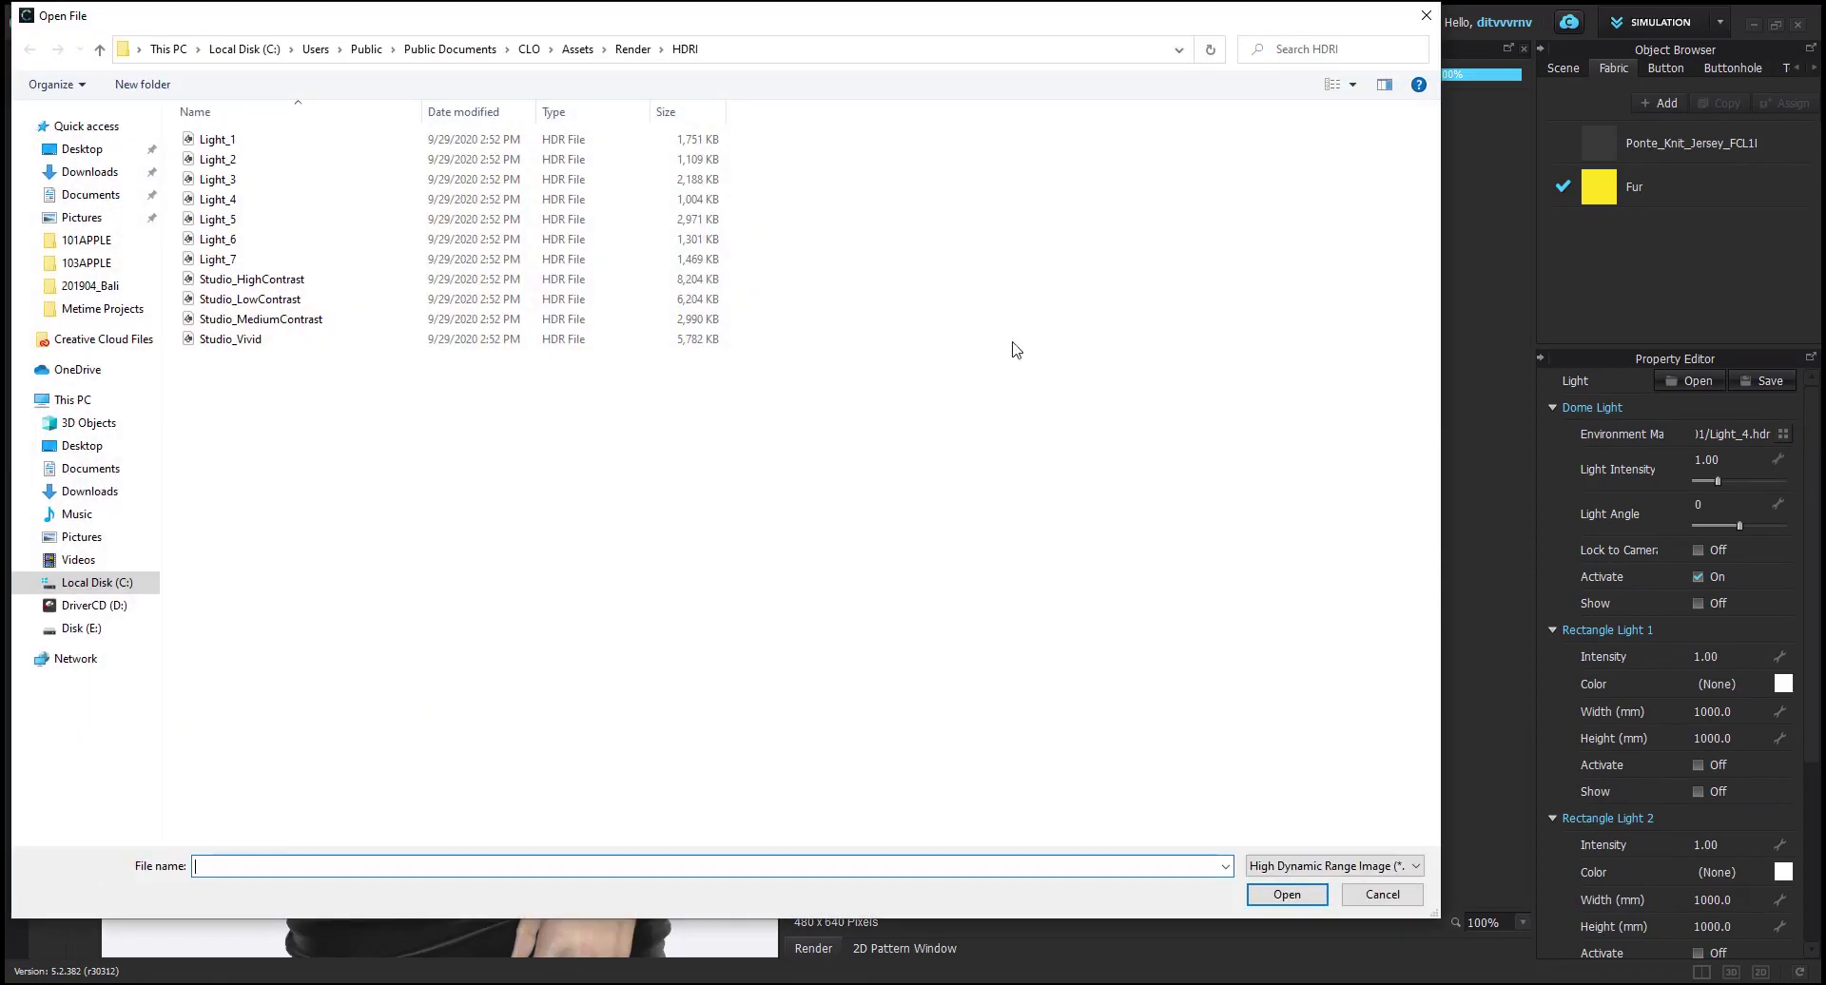
double_click(249, 299)
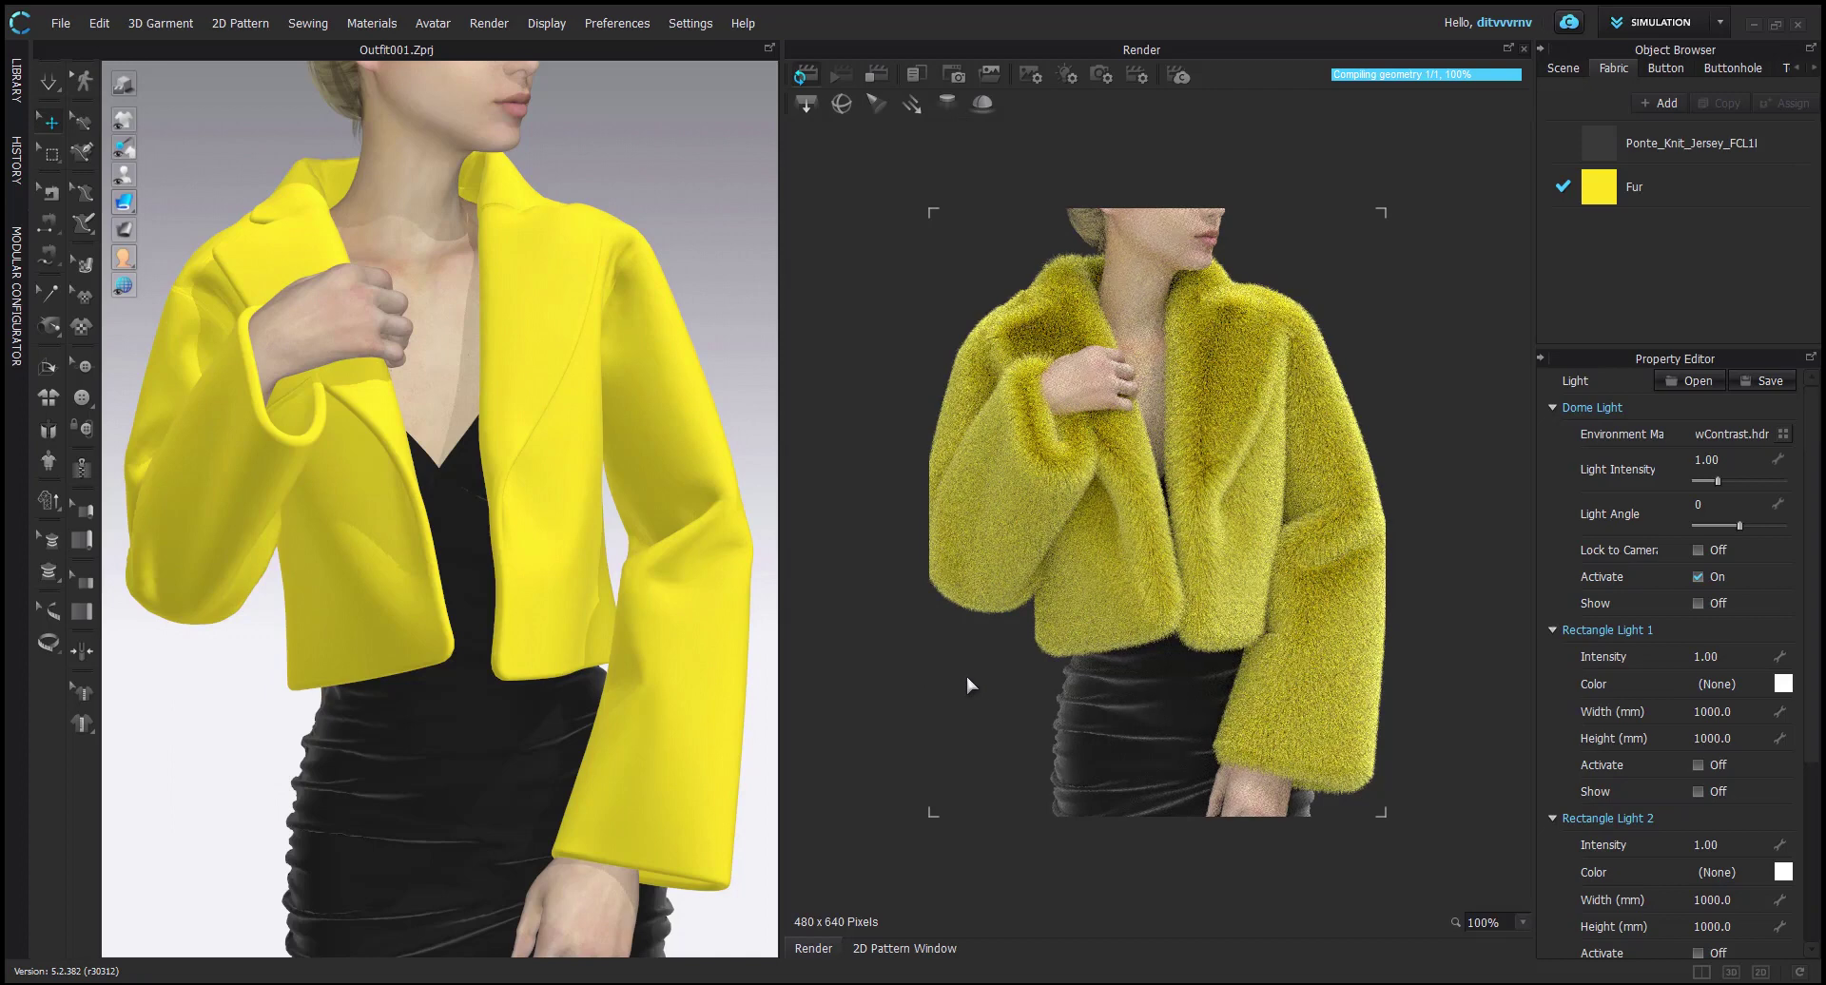
click(1782, 433)
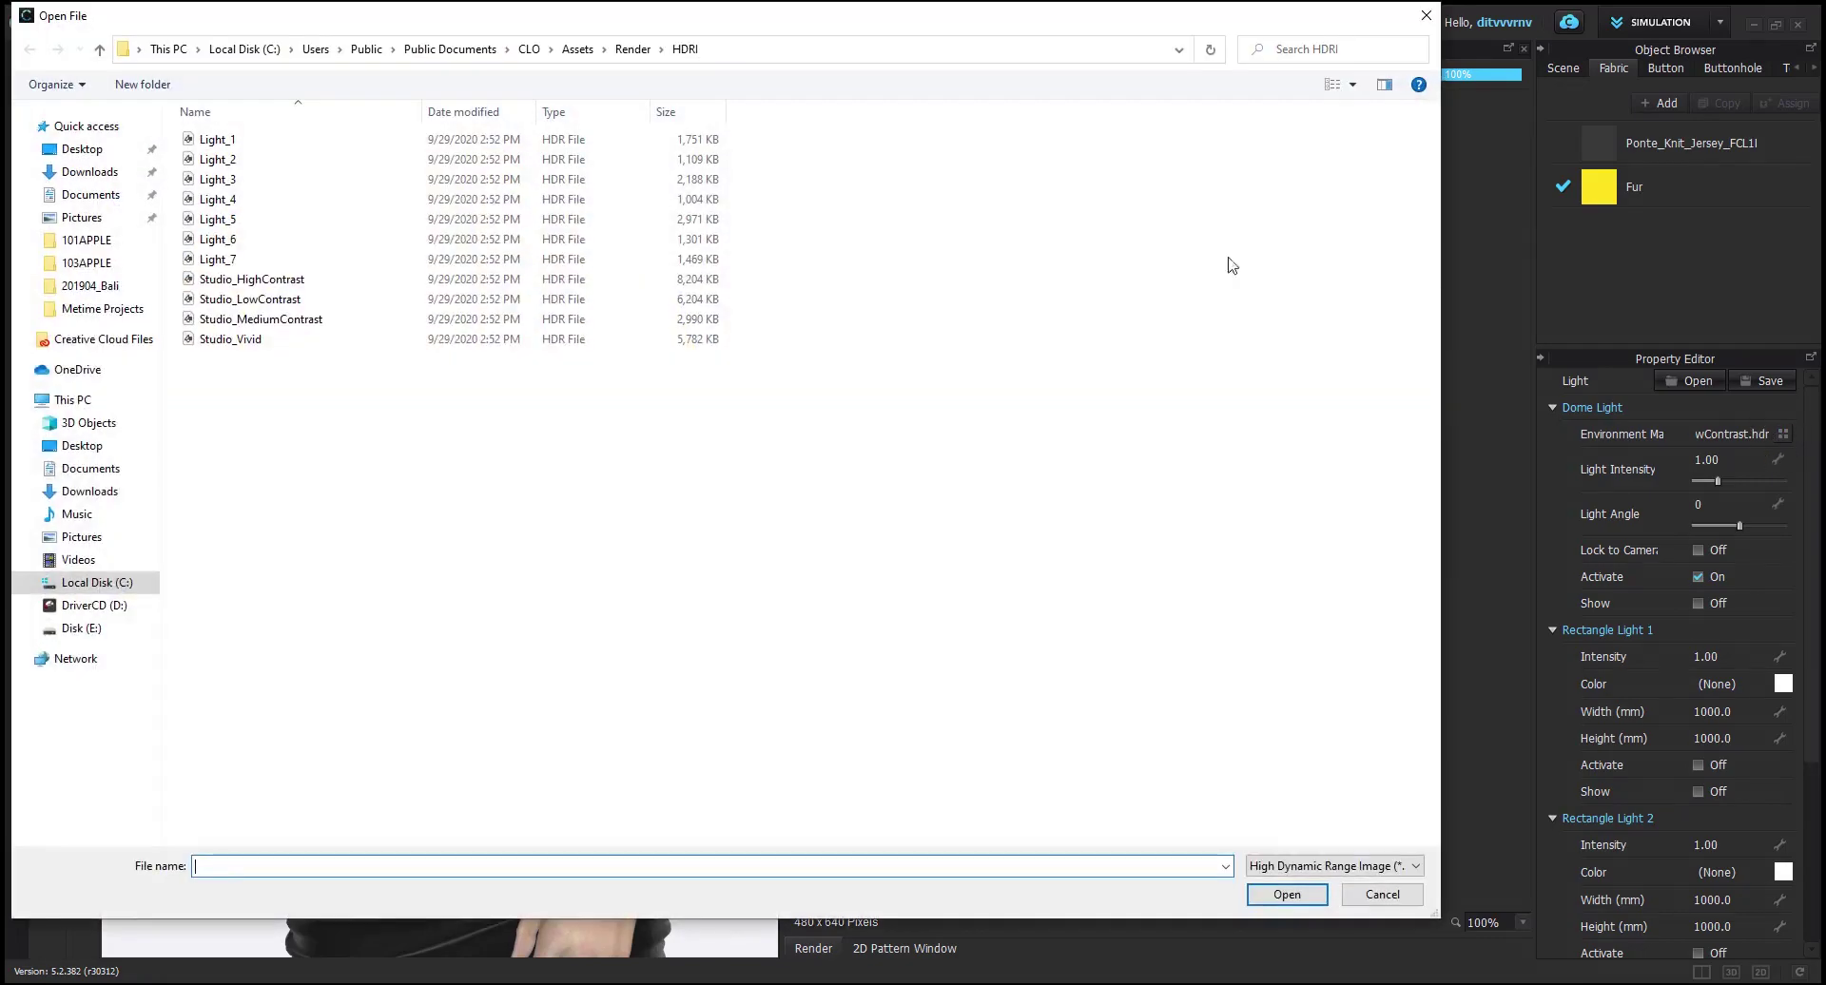
double_click(423, 199)
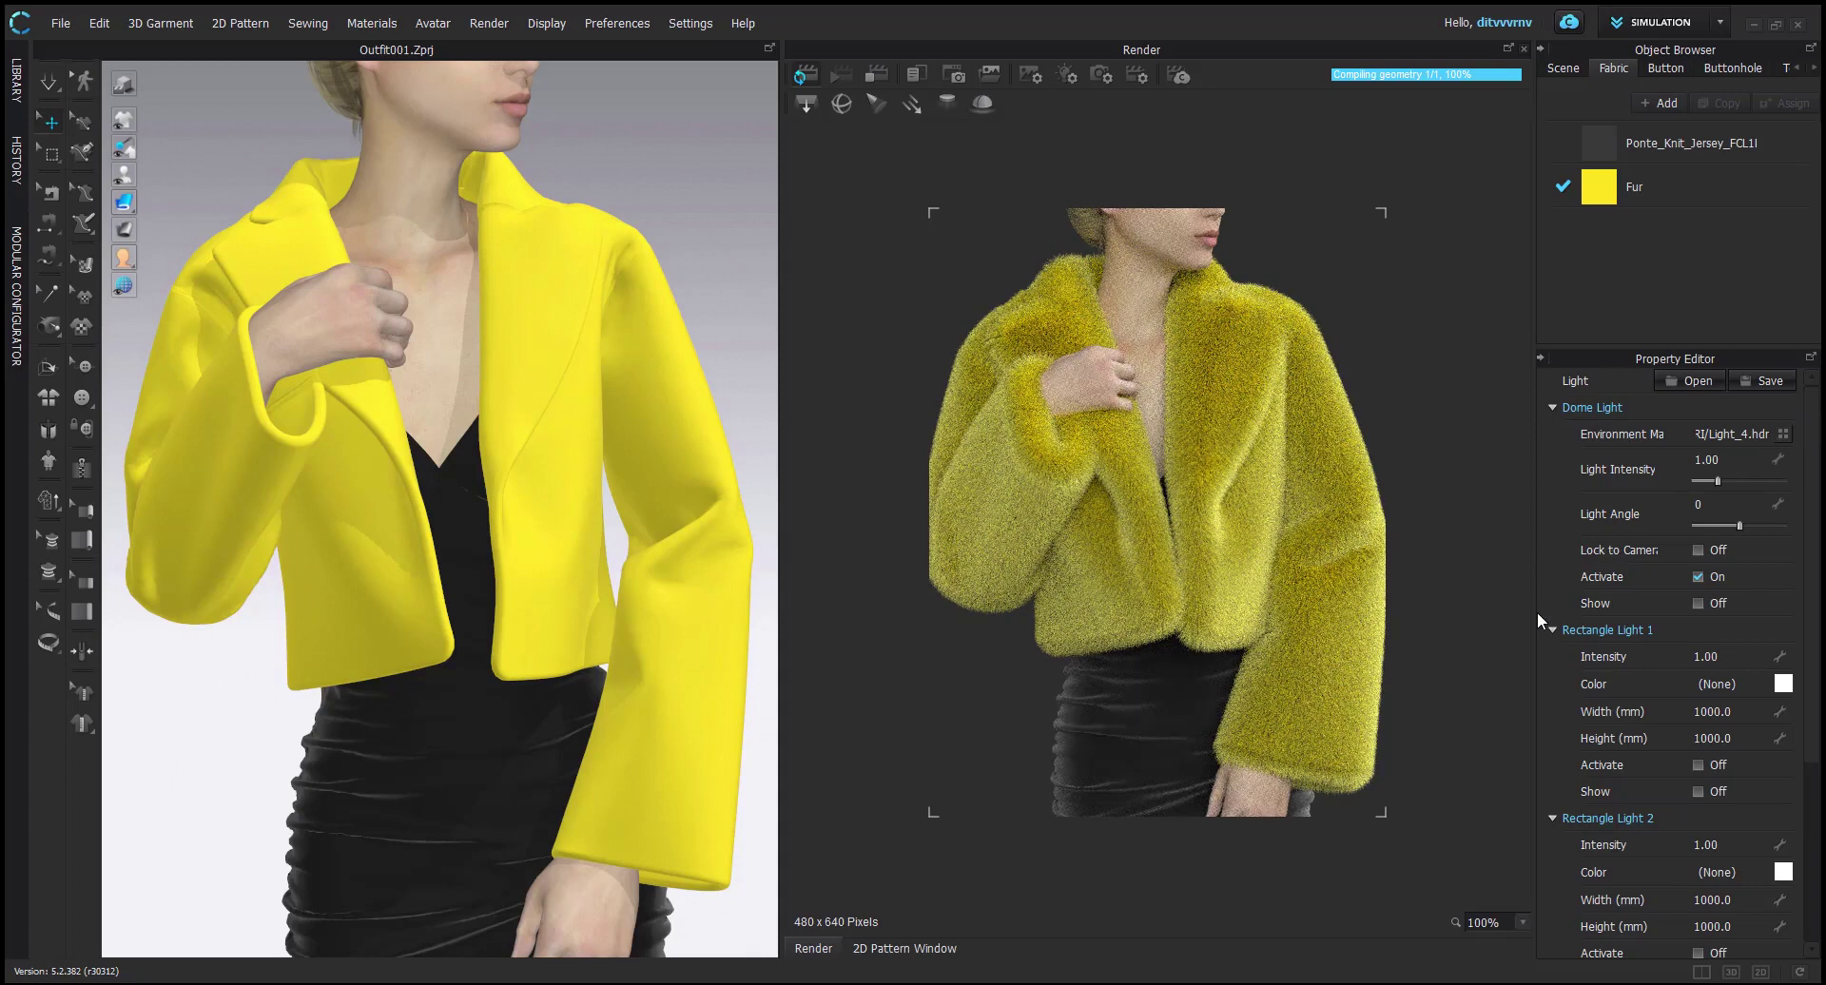
Switch the dome light to Light_5.hdr at angle -33 and reselect the Fur fabric.
click(1783, 434)
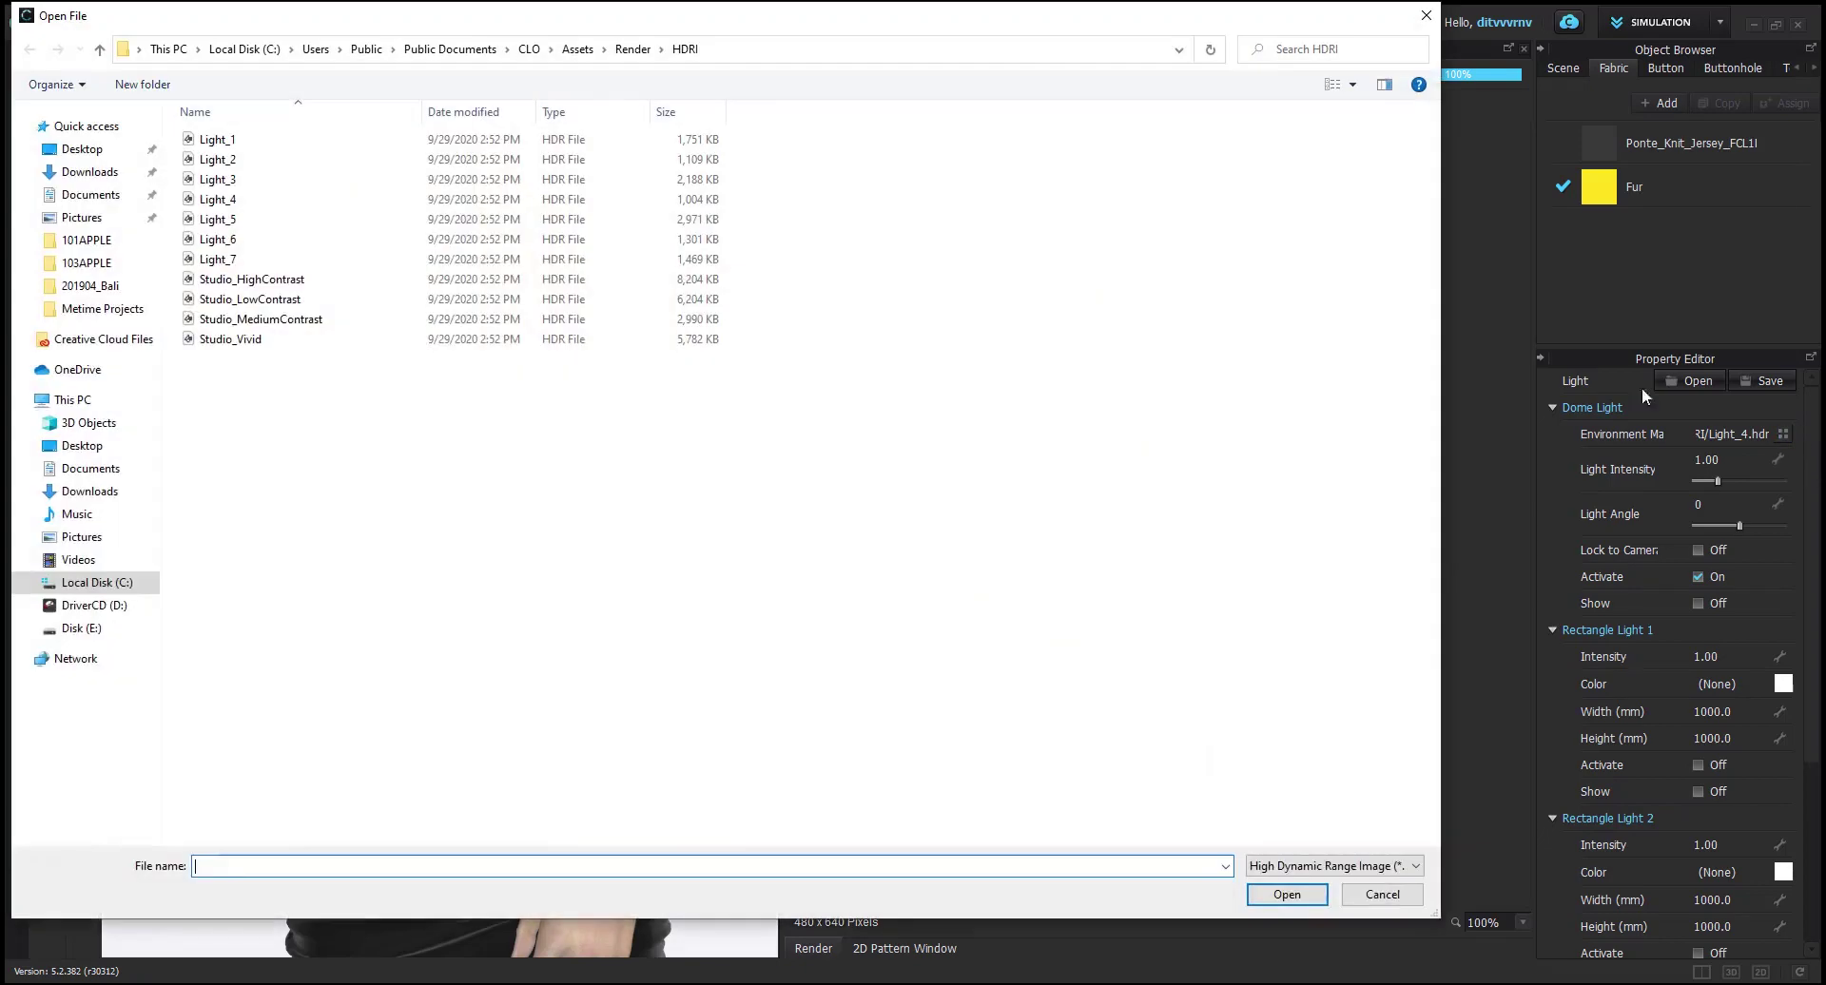
double_click(277, 218)
click(1733, 503)
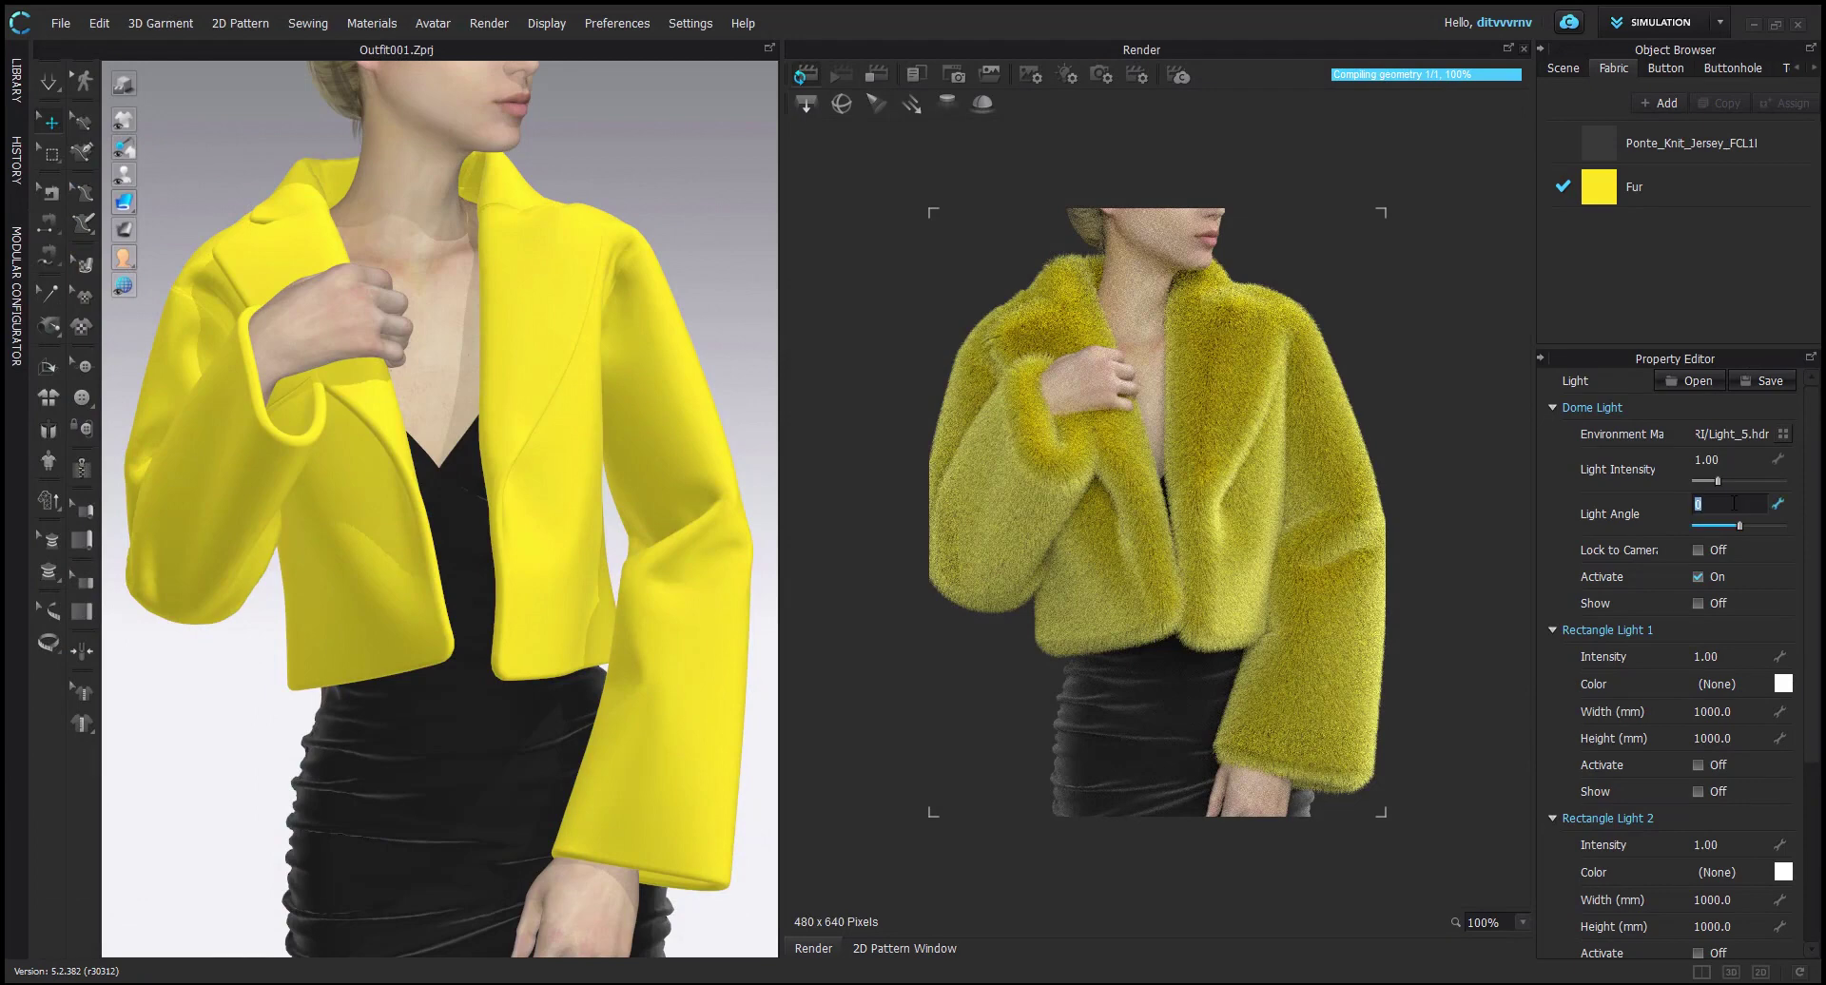
text(-)
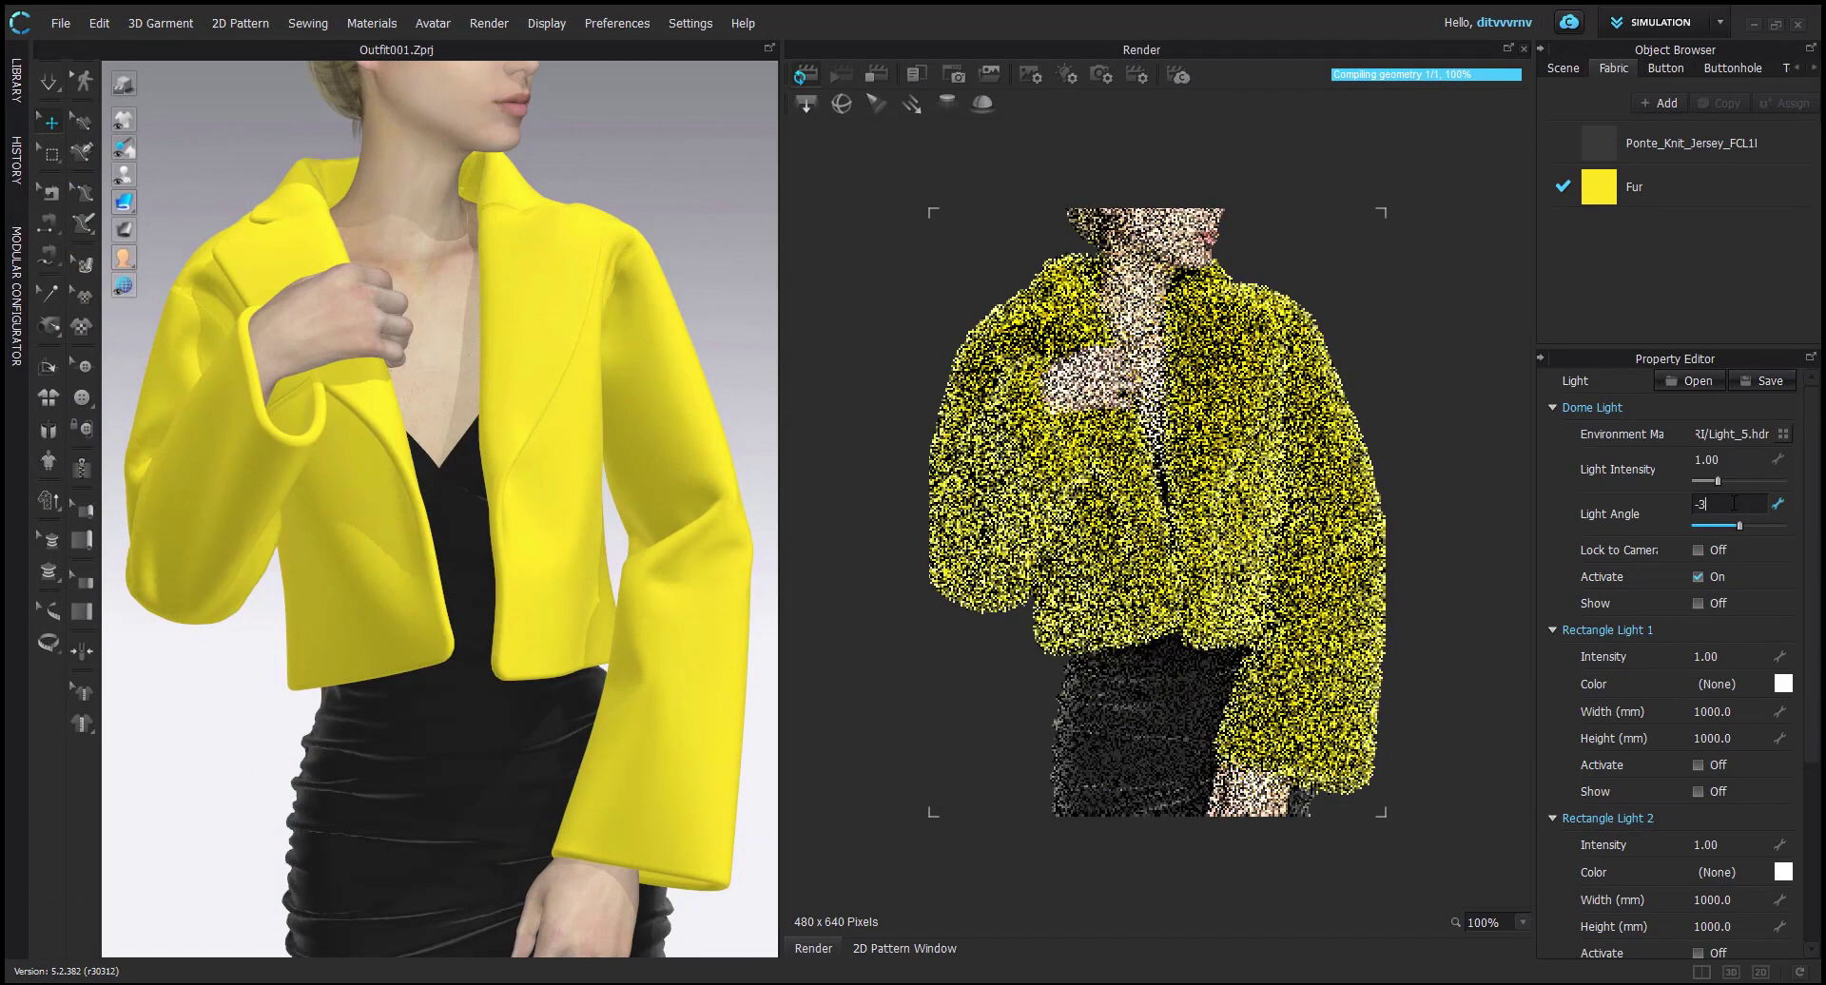
text(3)
key(Return)
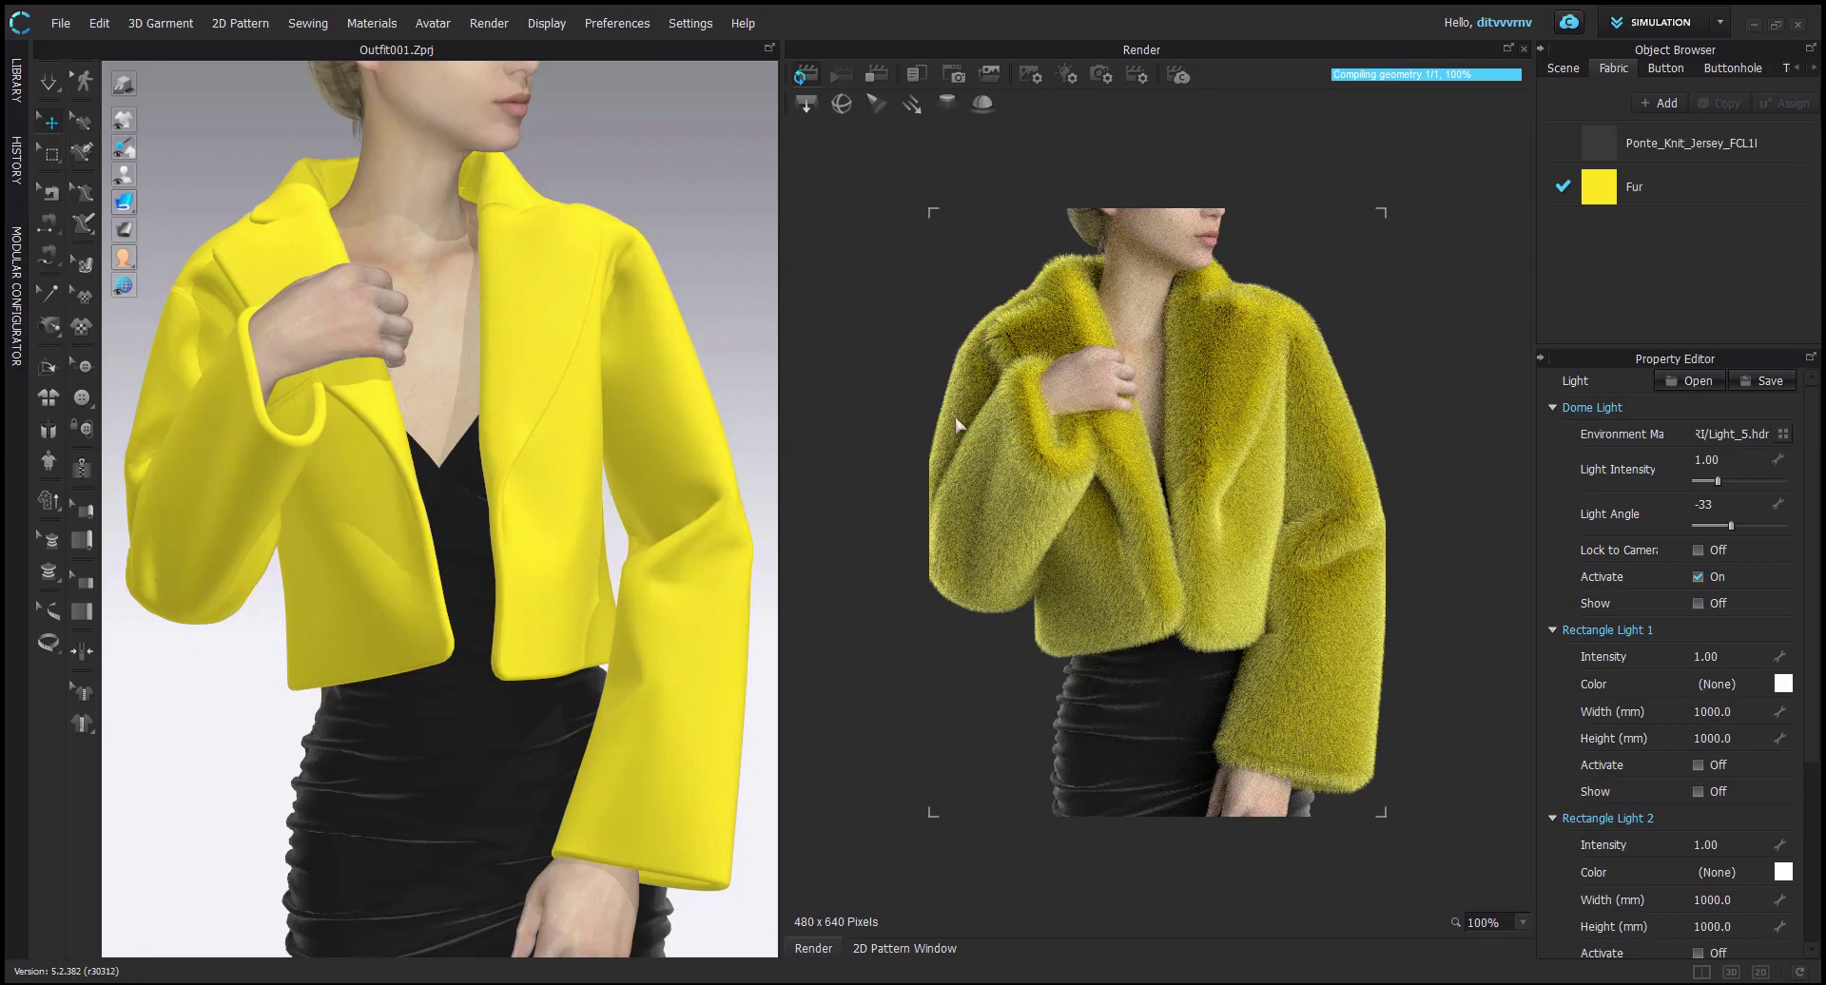
click(1702, 188)
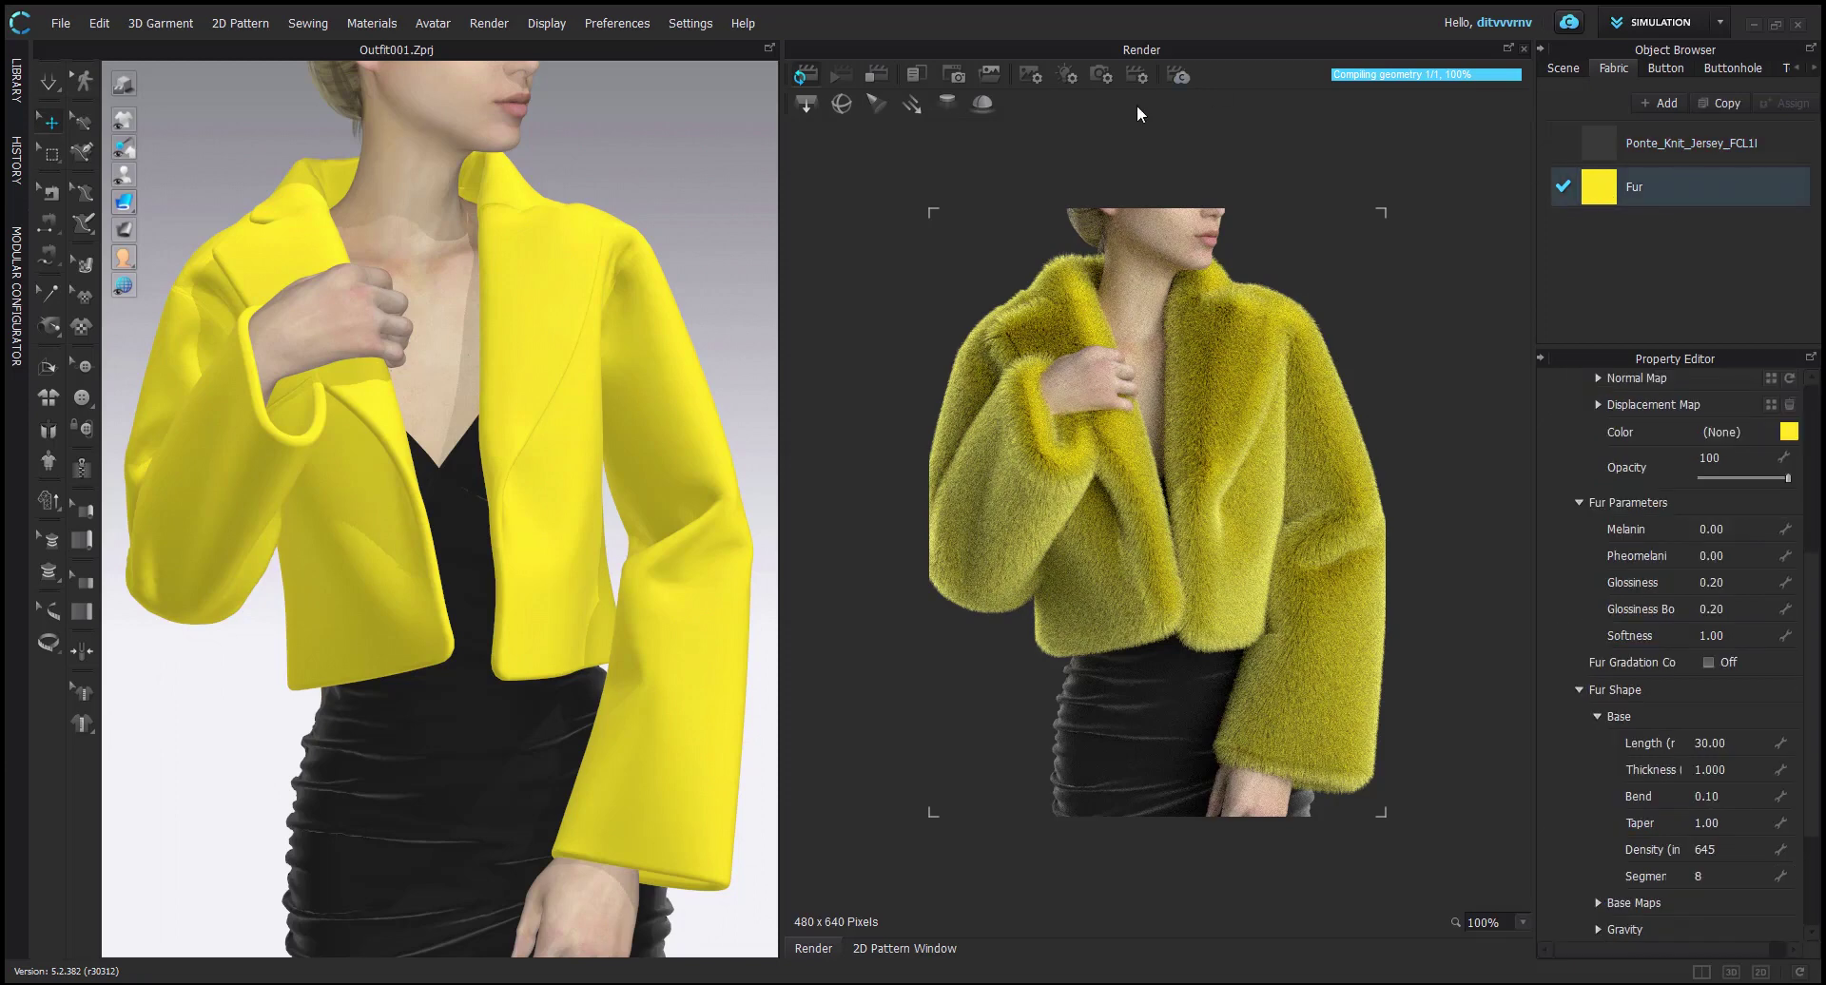